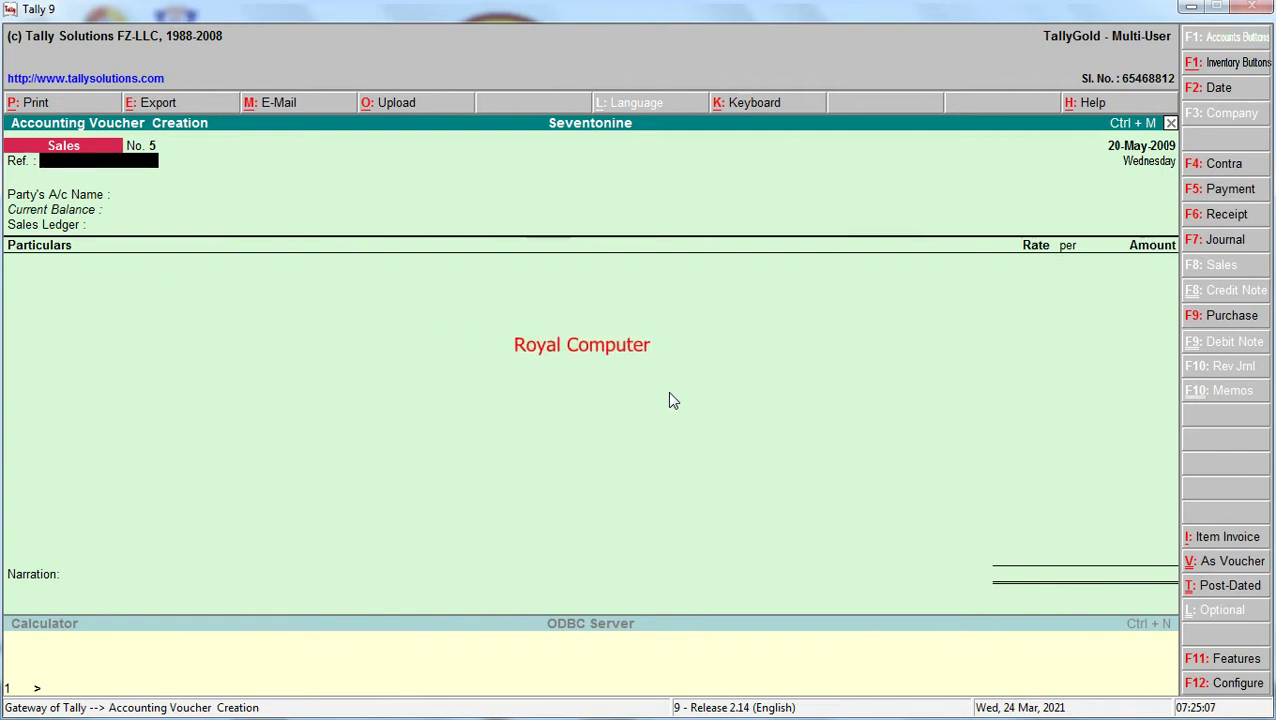
Set the voucher date to 21-6-2009 and start a payment voucher from the Sbi account.
{"action": "key", "text": "F2"}
{"action": "type", "text": "21-6"}
{"action": "key", "text": "Return"}
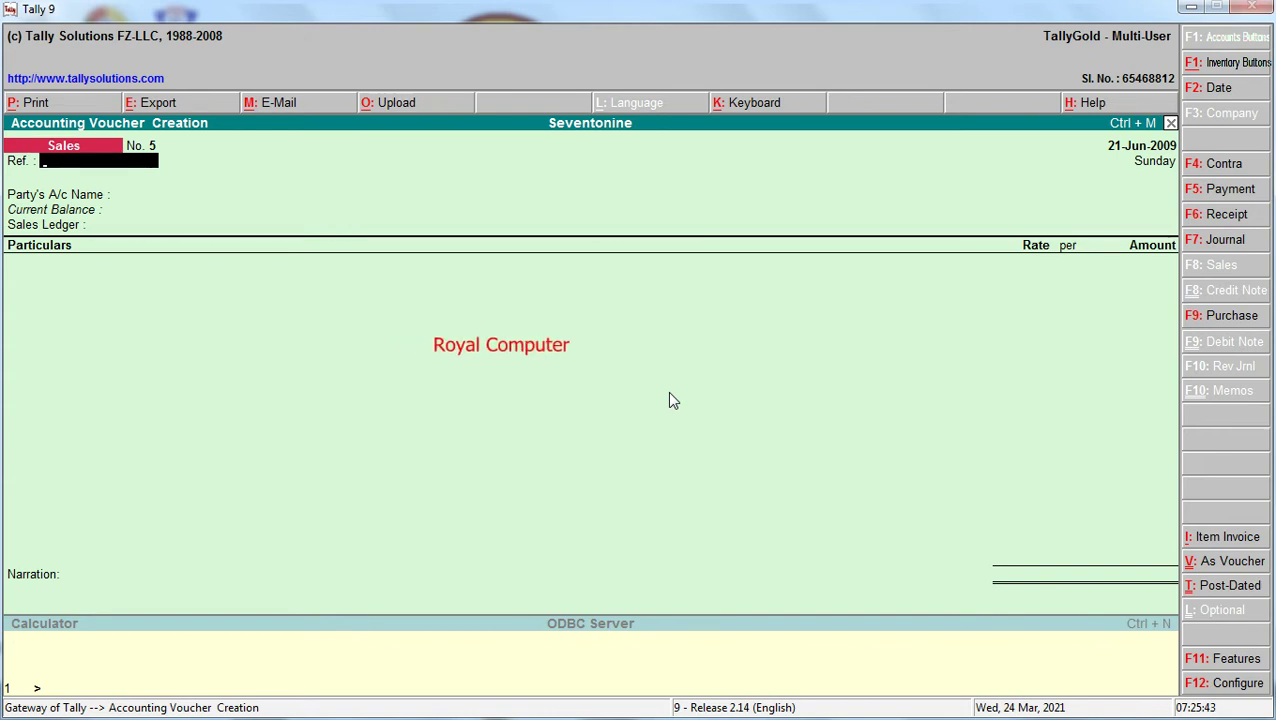
{"action": "key", "text": "F5"}
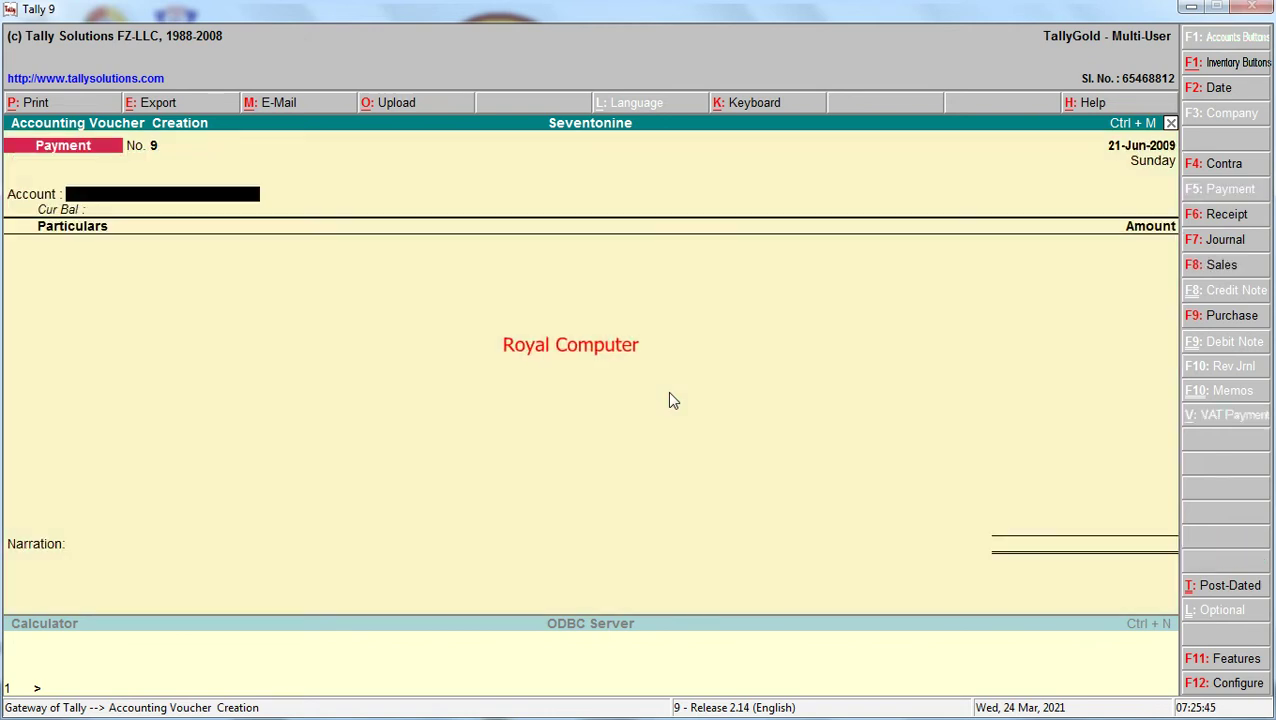
{"action": "key", "text": "Return"}
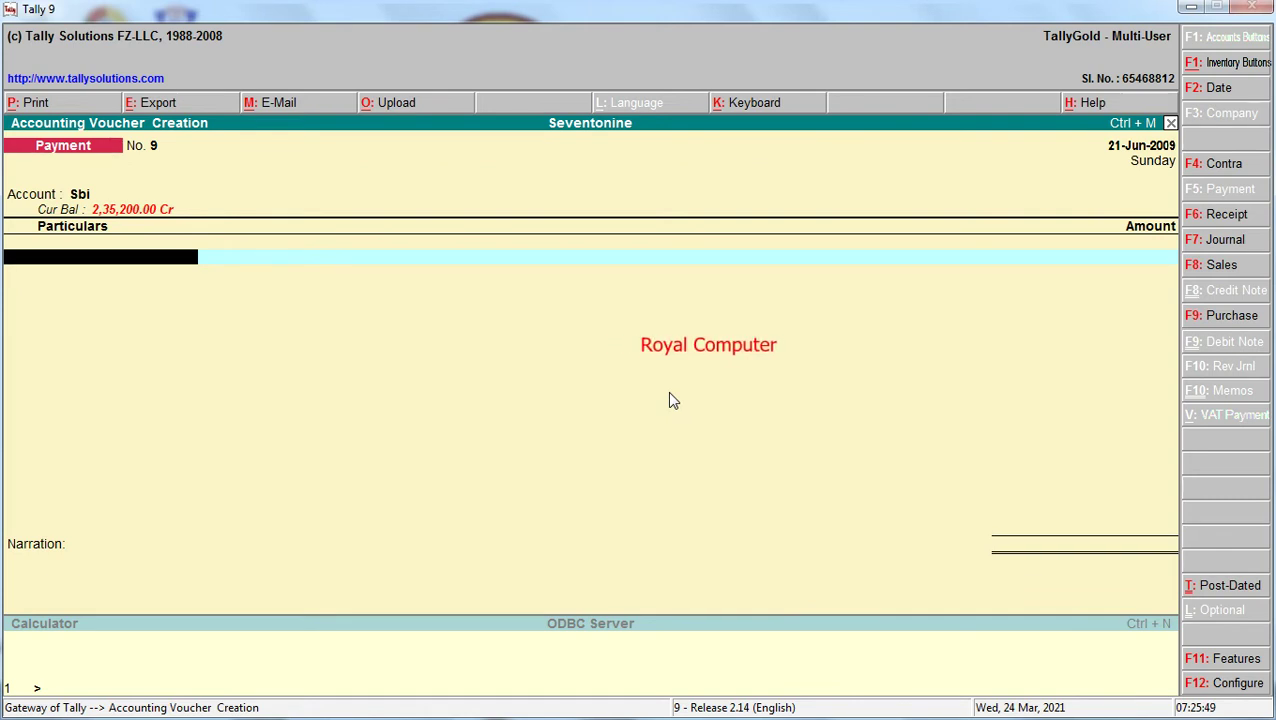
Create the ledger "Electricity Bill Exp" under Indirect Expenses for the payment's particulars.
{"action": "key", "text": "alt+c"}
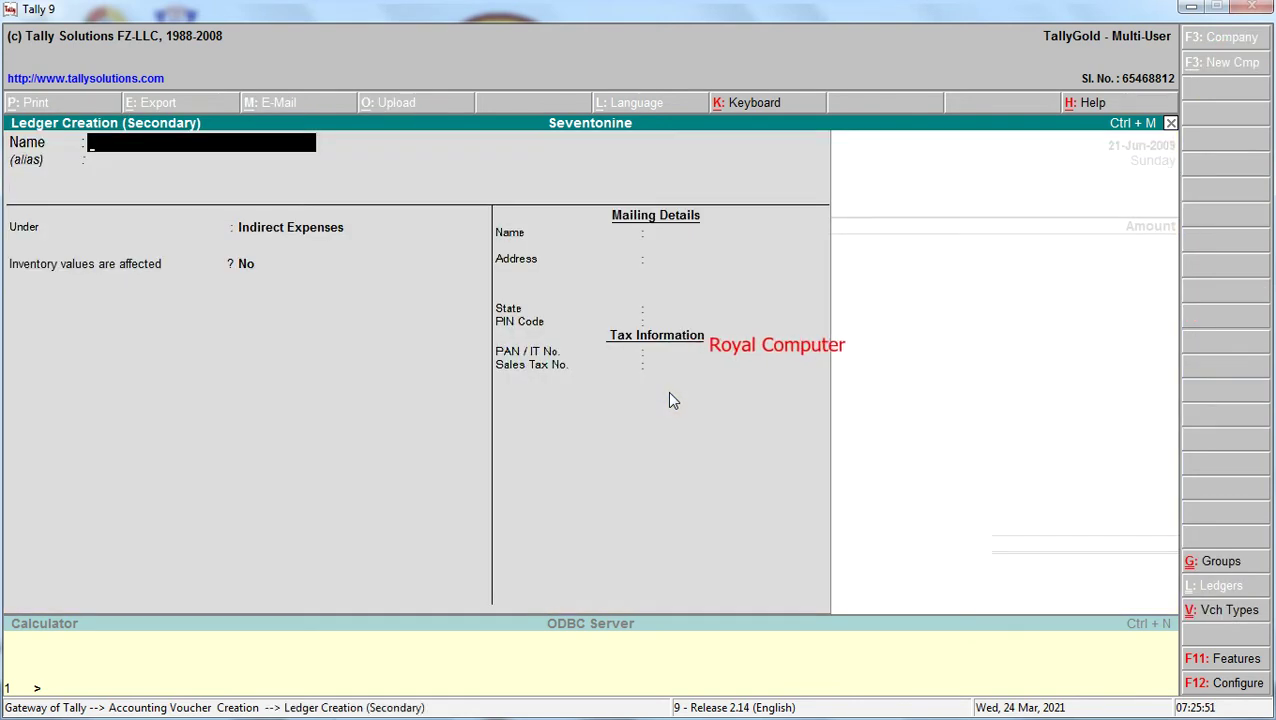
{"action": "type", "text": "Electricity Bill Exp"}
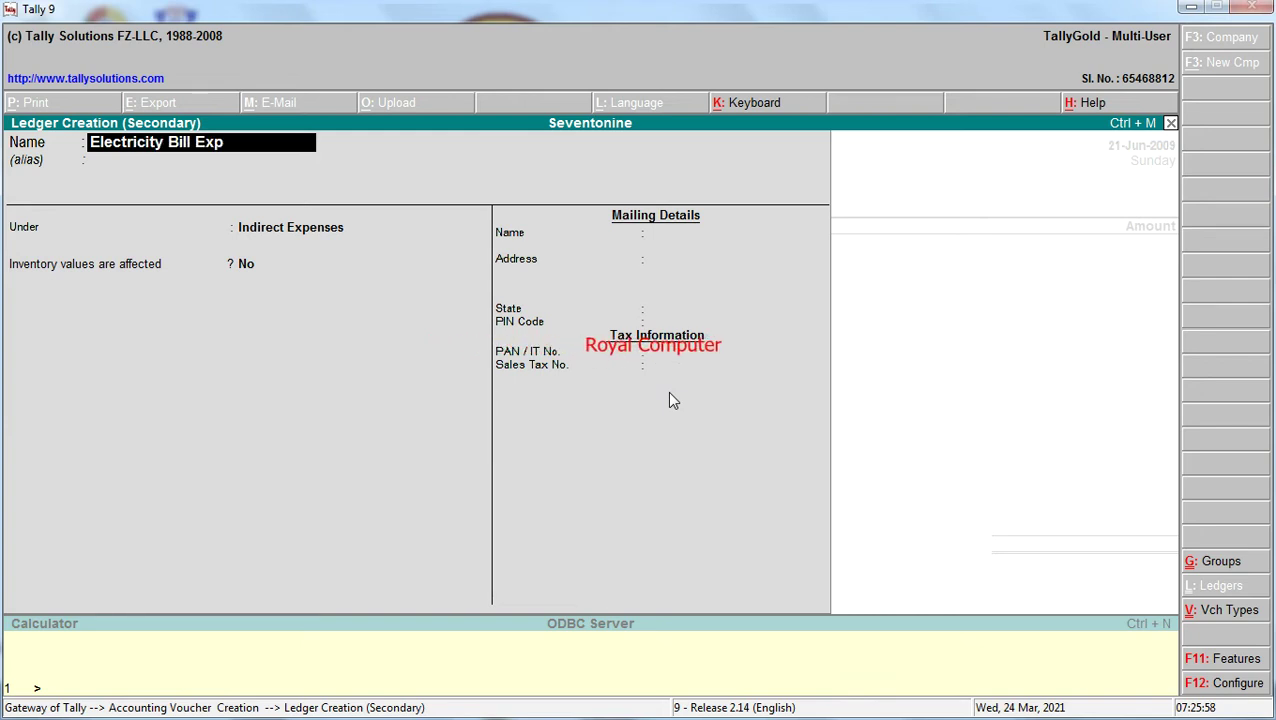
{"action": "key", "text": "Return"}
{"action": "key", "text": "Return"}
{"action": "key", "text": "Return"}
{"action": "key", "text": "Return"}
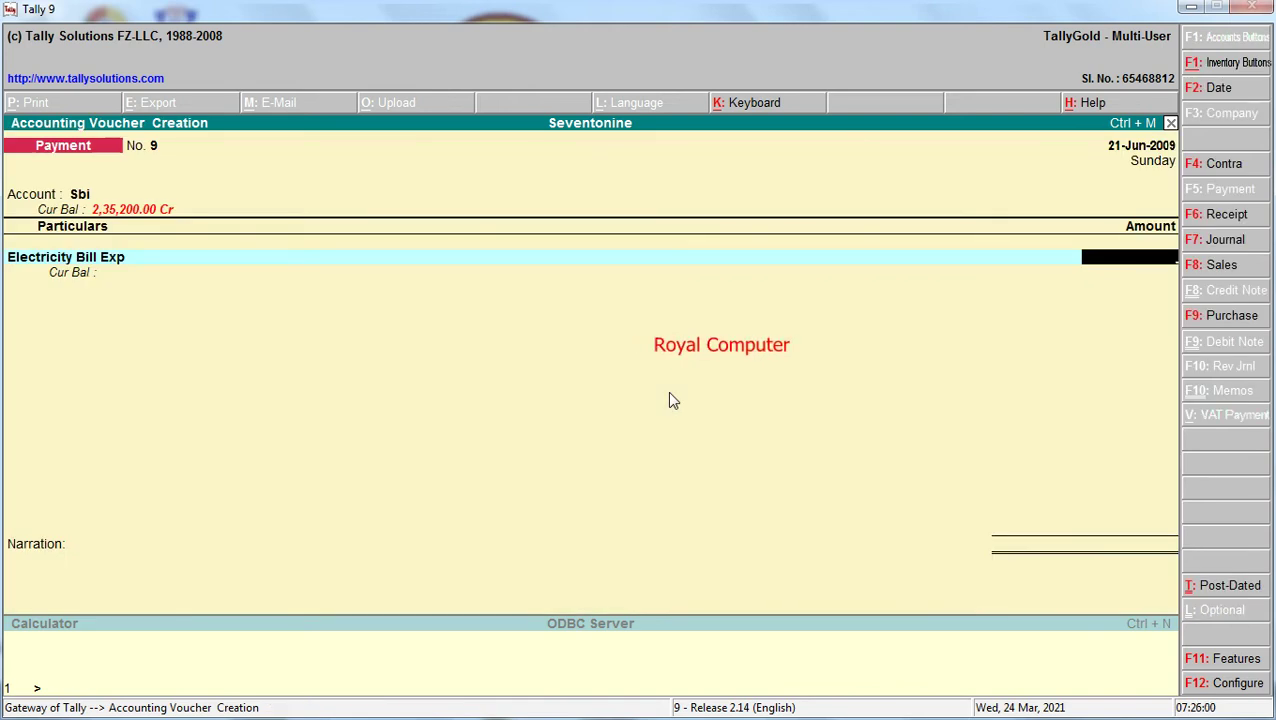
Enter 2000 as the Electricity Bill Exp amount and save the payment voucher without a narration.
{"action": "type", "text": "2000"}
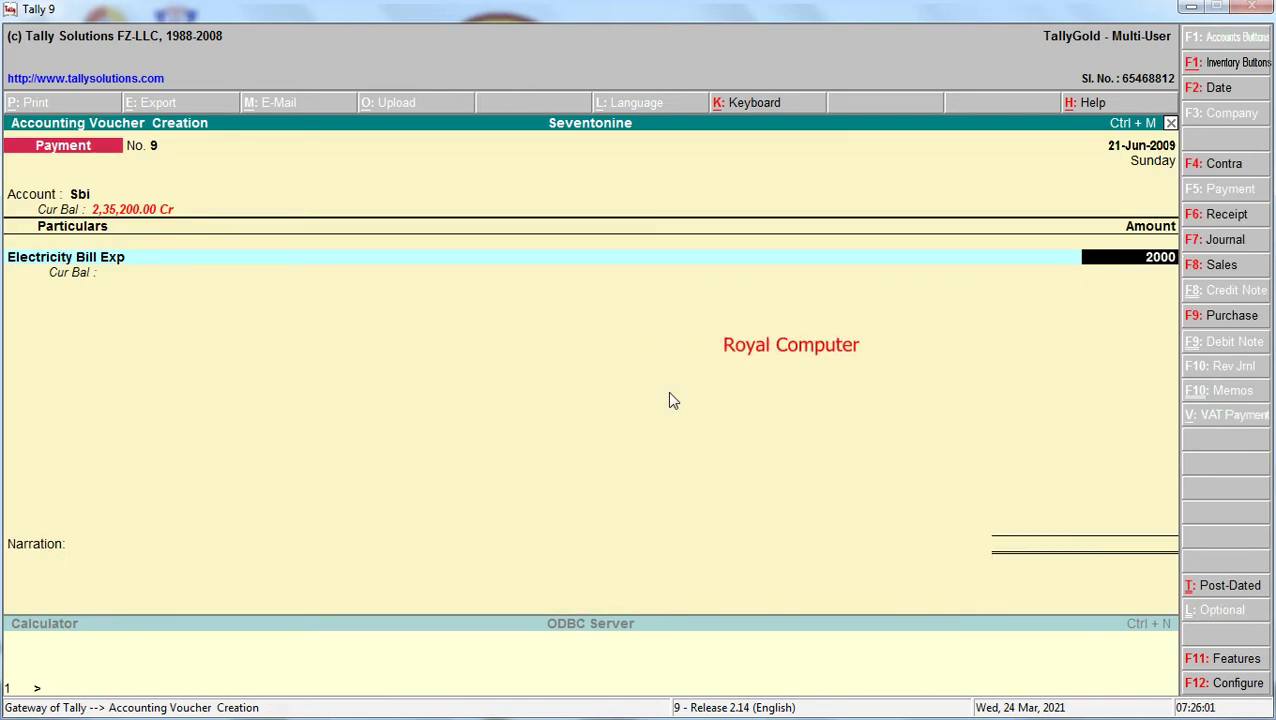
{"action": "key", "text": "Return"}
{"action": "key", "text": "Return"}
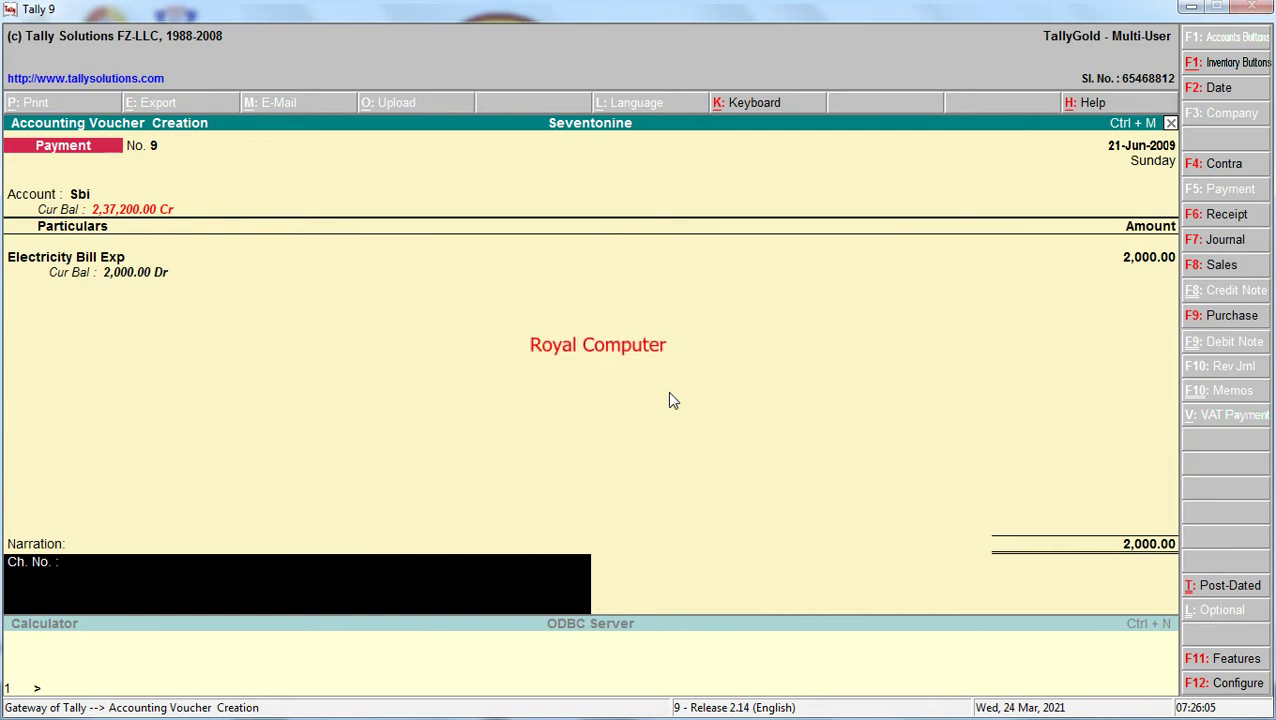
{"action": "key", "text": "Return"}
{"action": "key", "text": "Return"}
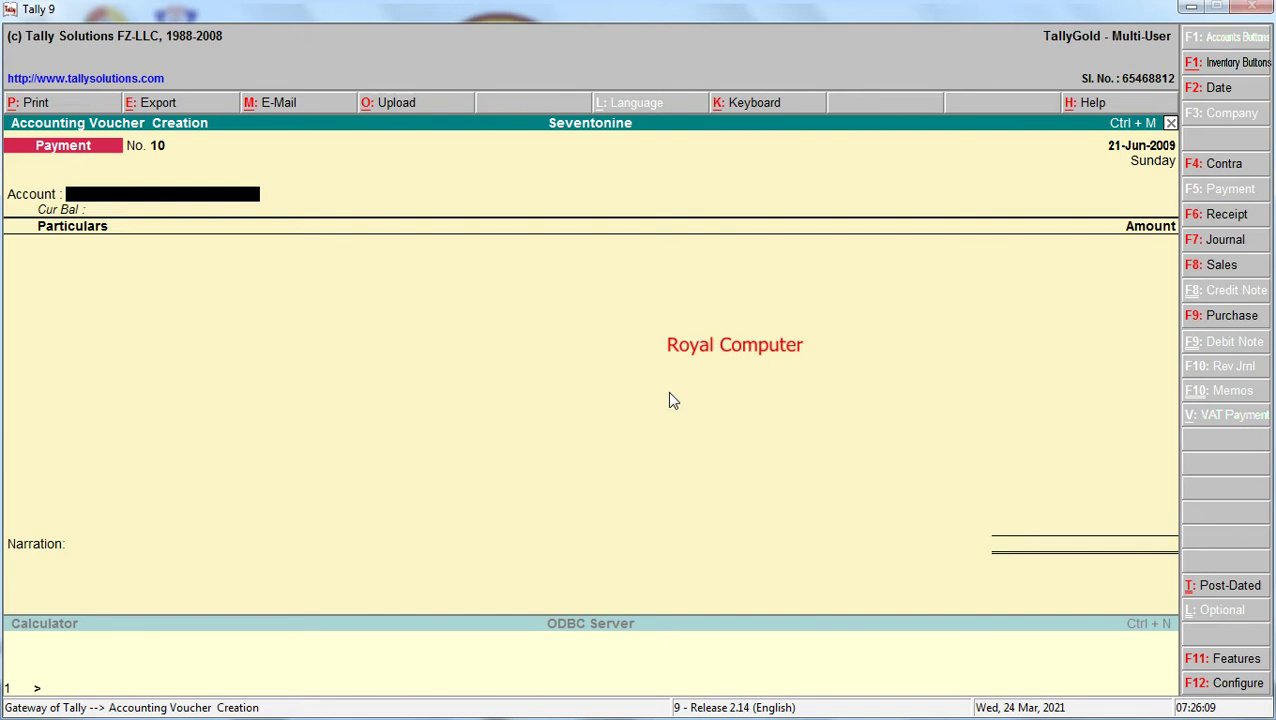
Set the voucher date to 22-6-2009 and start a sales voucher with Cash as the party account.
{"action": "key", "text": "F2"}
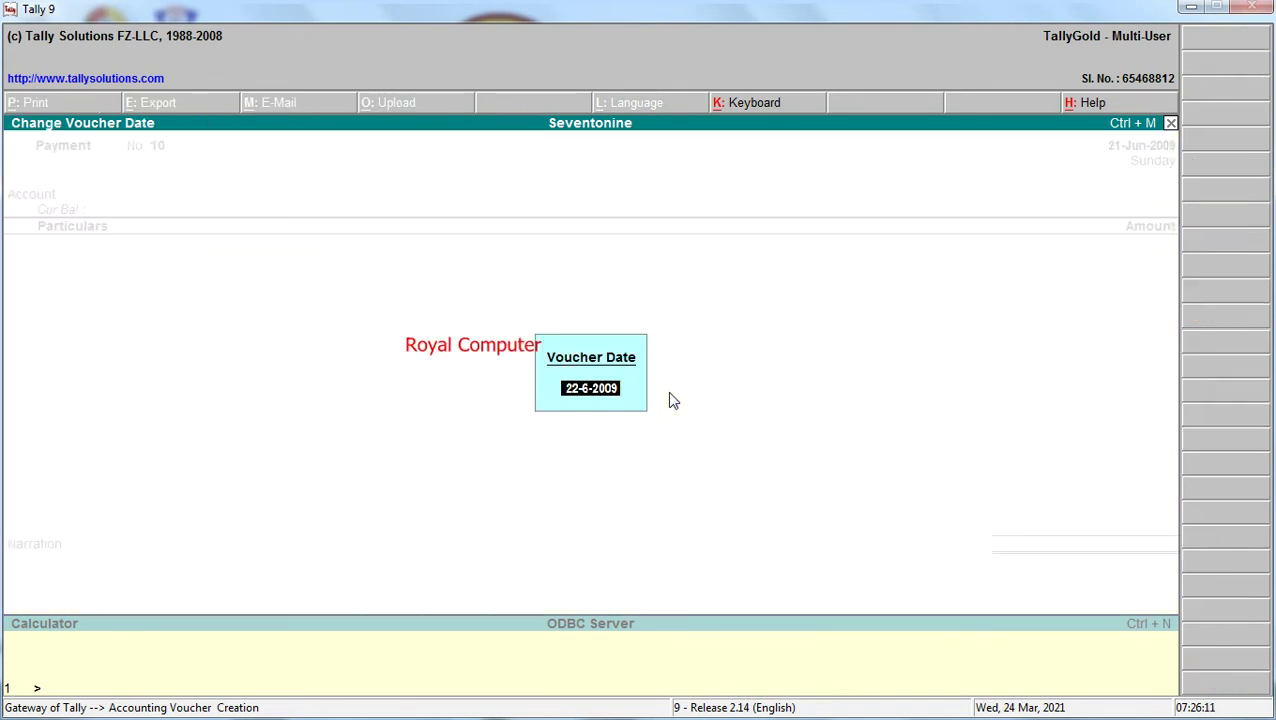
{"action": "key", "text": "Return"}
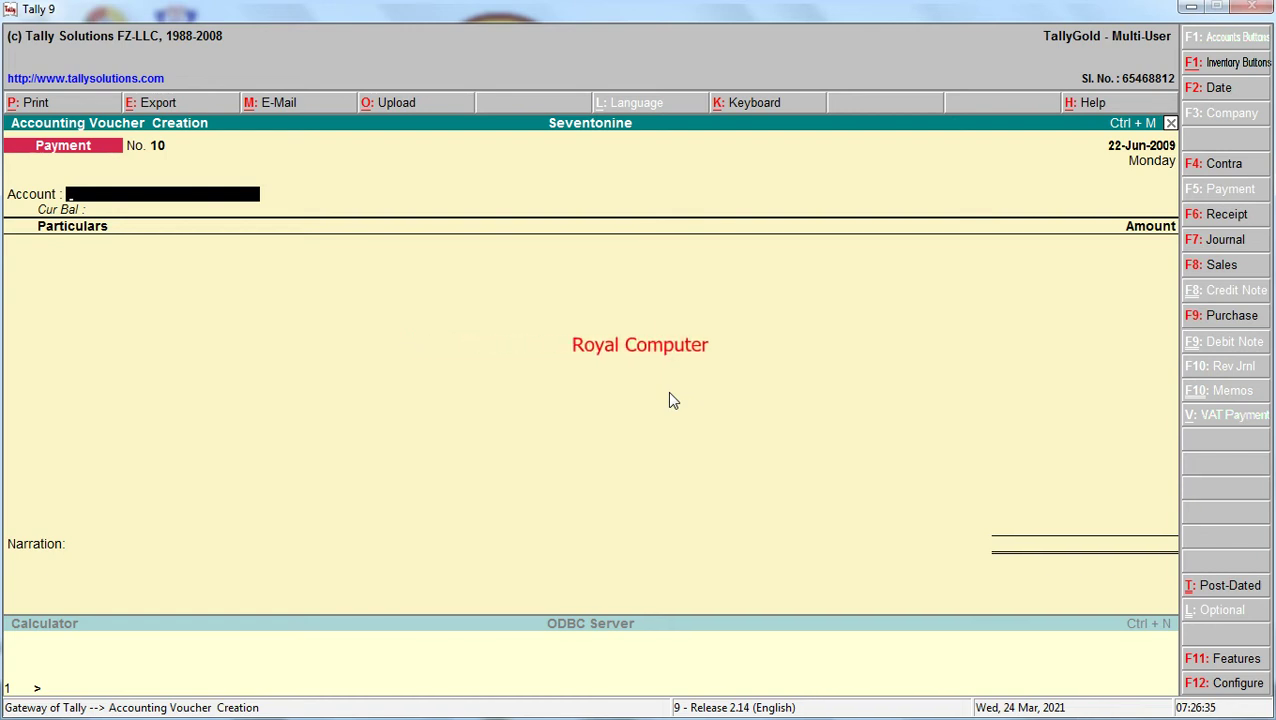
{"action": "key", "text": "F8"}
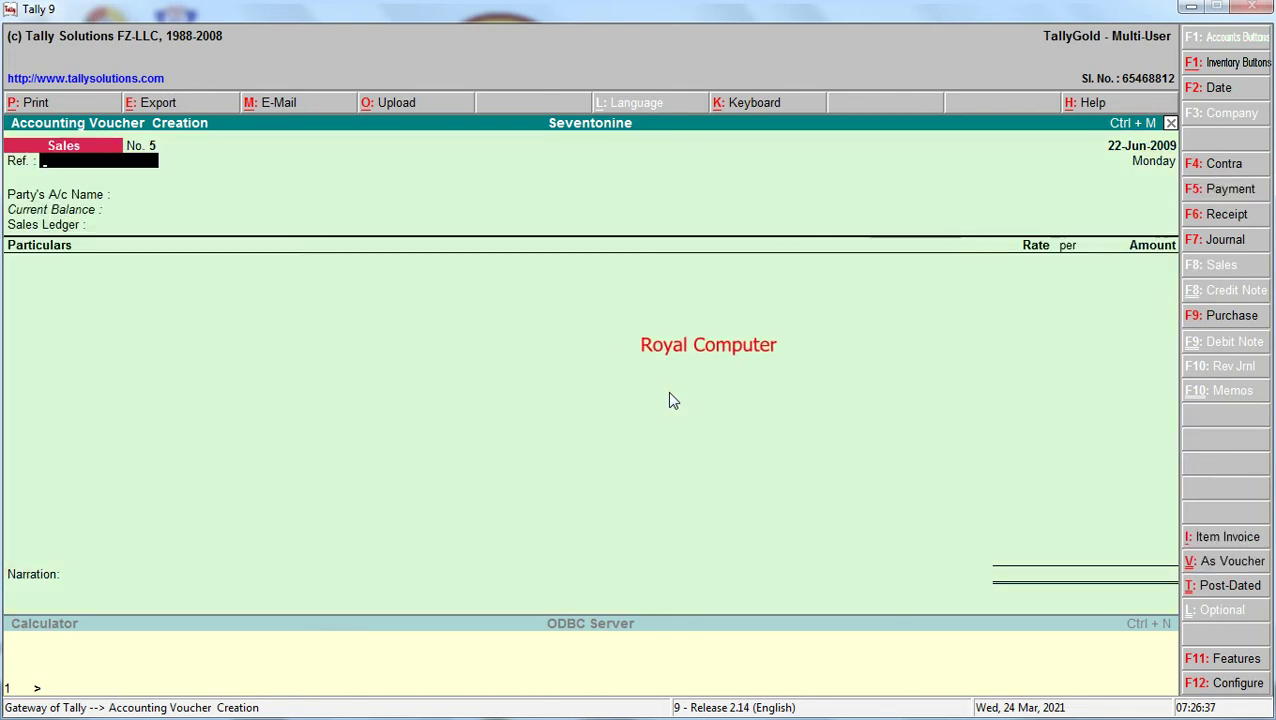
{"action": "key", "text": "Return"}
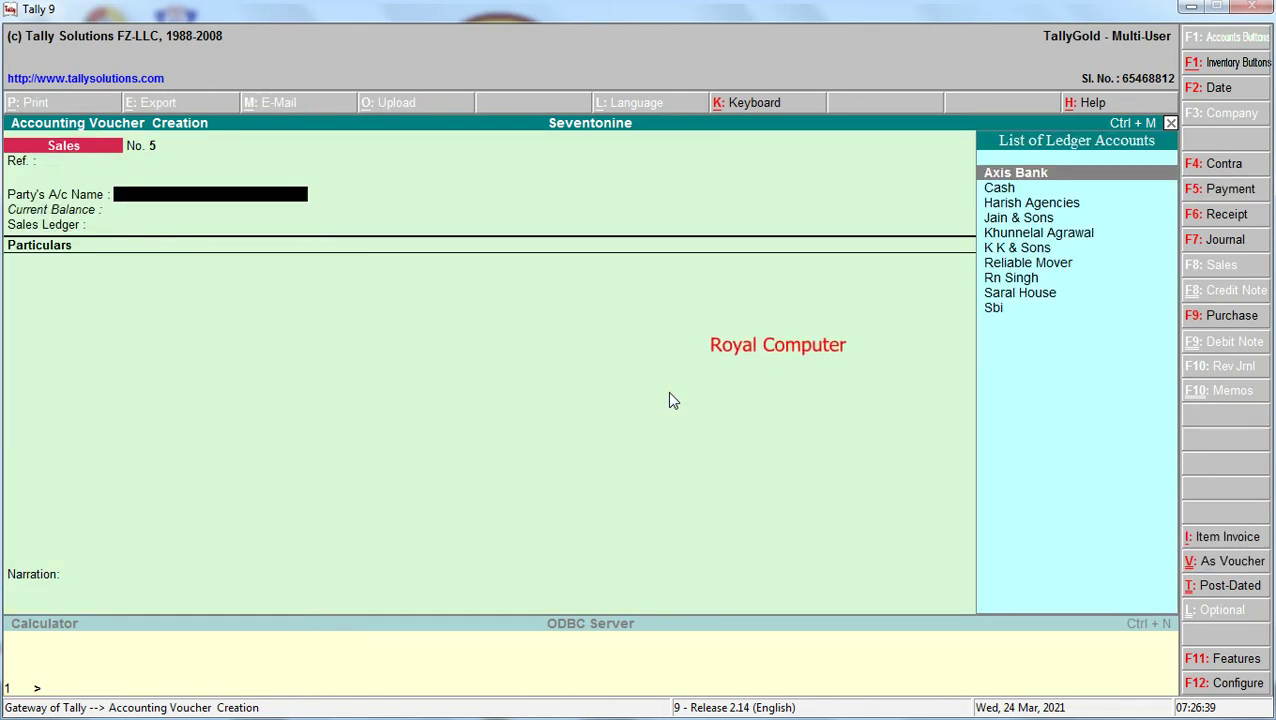
{"action": "type", "text": "Cas"}
{"action": "key", "text": "Return"}
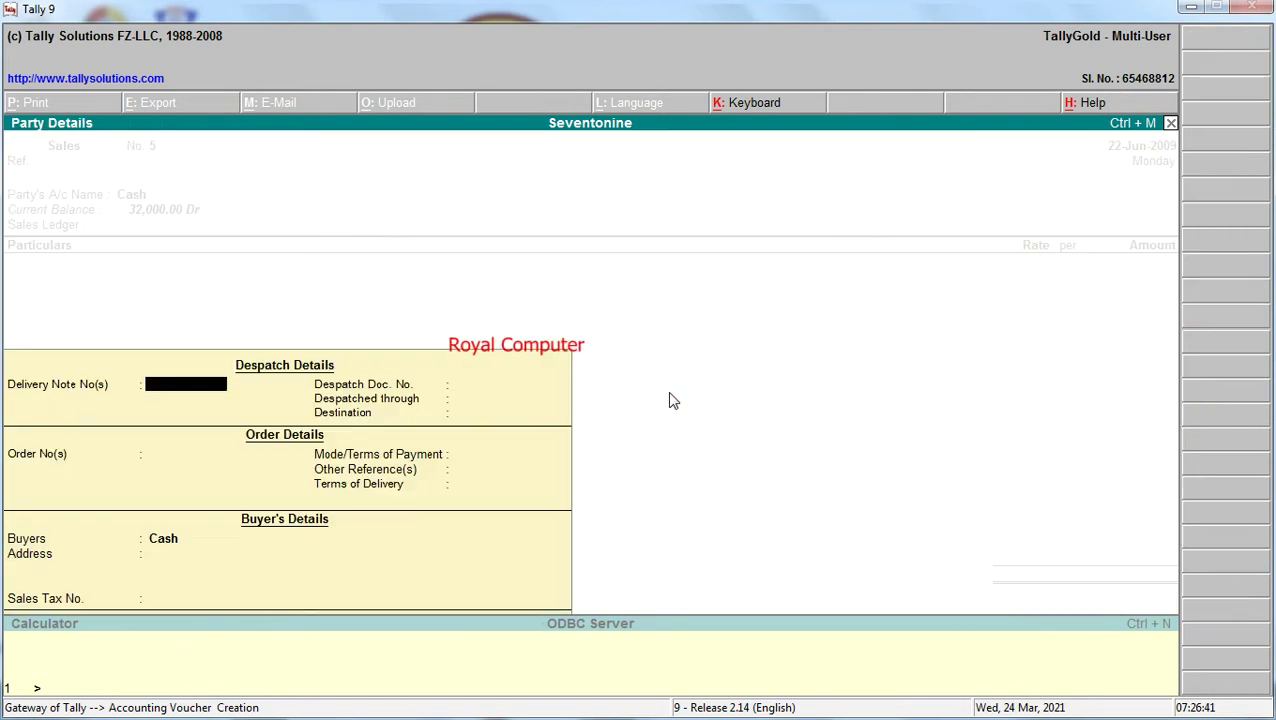
Leave the despatch, order and buyer details at their defaults and choose Sales as the sales ledger.
{"action": "key", "text": "Return"}
{"action": "key", "text": "Return"}
{"action": "key", "text": "Return"}
{"action": "key", "text": "Return"}
{"action": "key", "text": "Return"}
{"action": "key", "text": "Return"}
{"action": "key", "text": "Return"}
{"action": "key", "text": "Return"}
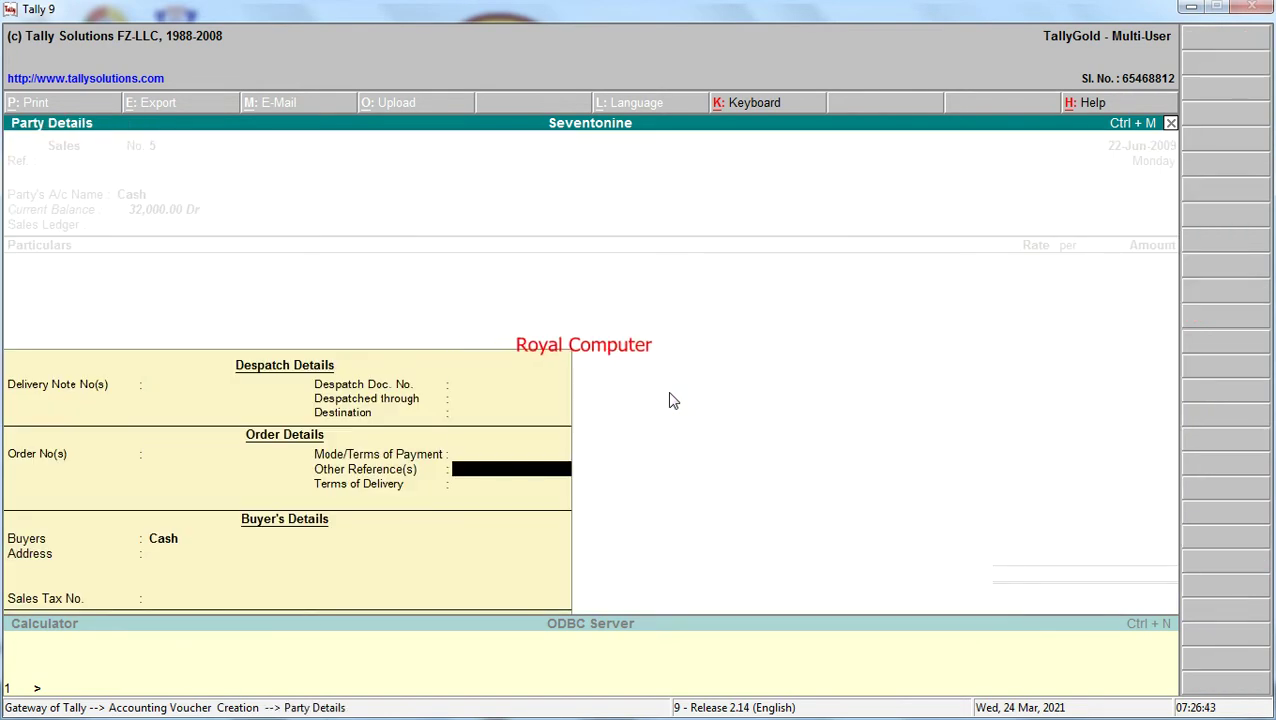
{"action": "key", "text": "Return"}
{"action": "key", "text": "Return"}
{"action": "key", "text": "Return"}
{"action": "key", "text": "Return"}
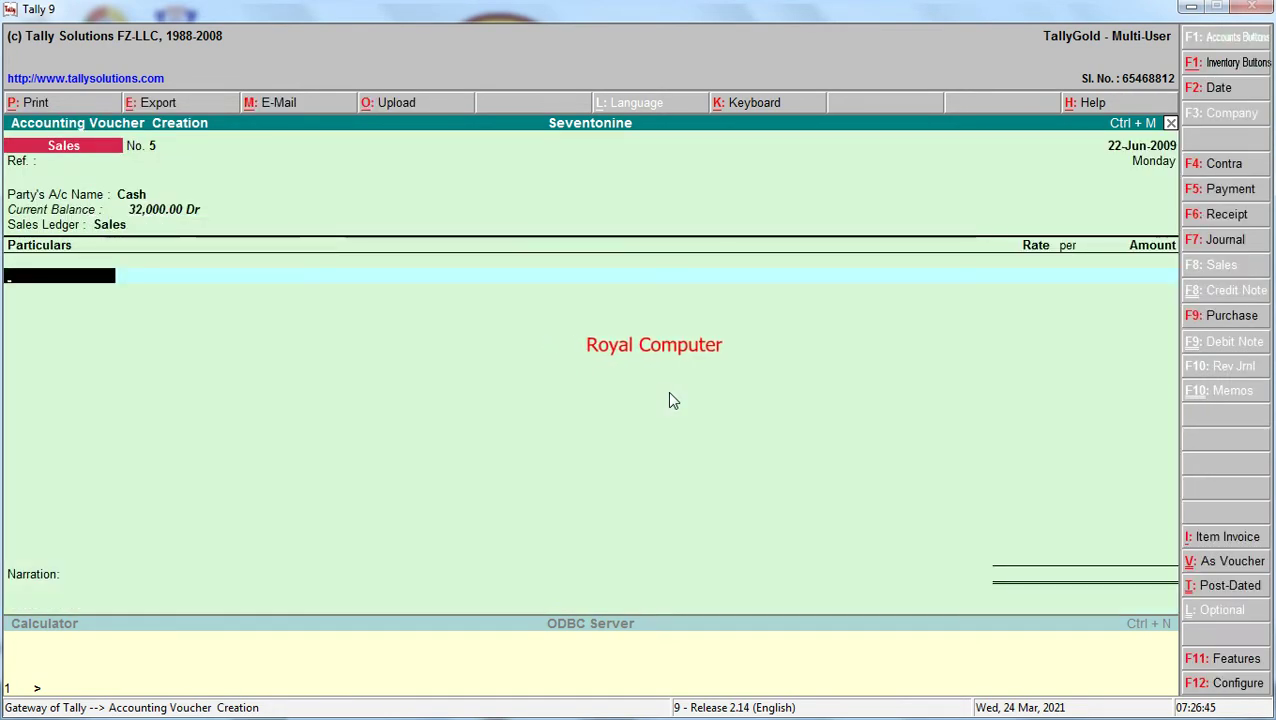
Add a Sales line of 50,000 to the particulars and save the cash sales voucher without a narration.
{"action": "type", "text": "S"}
{"action": "key", "text": "Down"}
{"action": "key", "text": "Return"}
{"action": "key", "text": "Return"}
{"action": "key", "text": "BackSpace"}
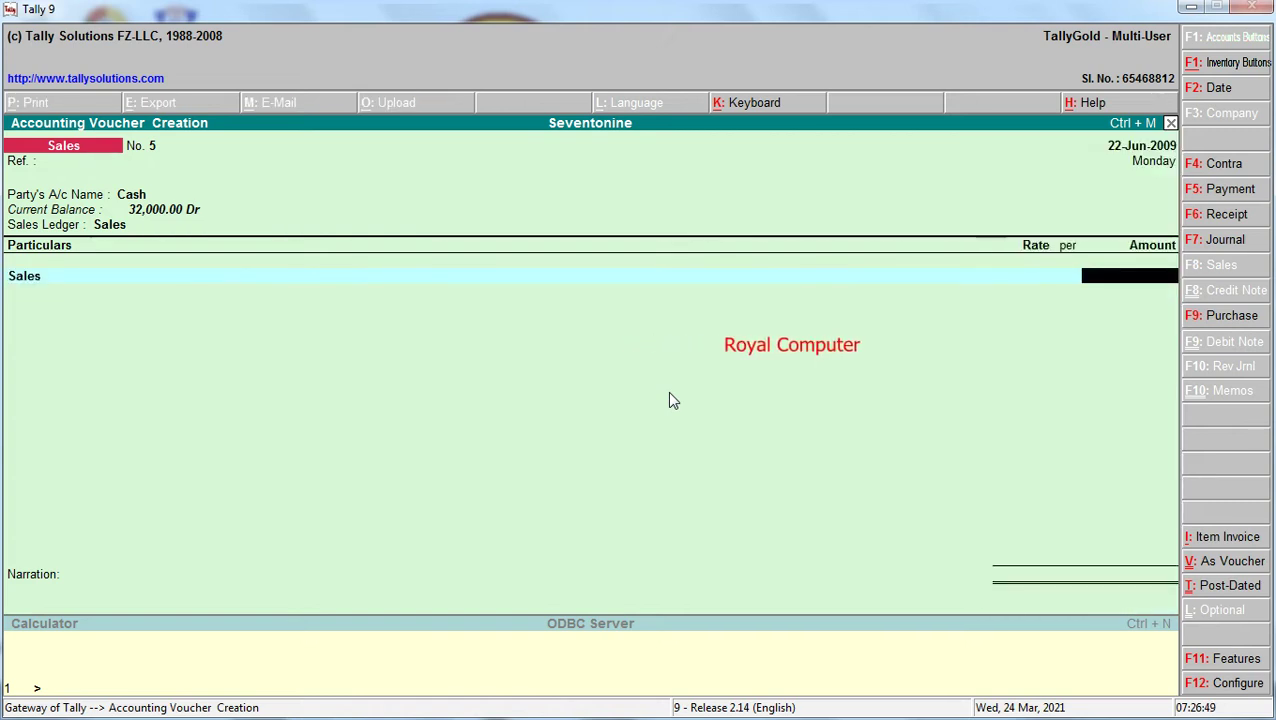
{"action": "type", "text": "50,000"}
{"action": "key", "text": "Return"}
{"action": "key", "text": "Return"}
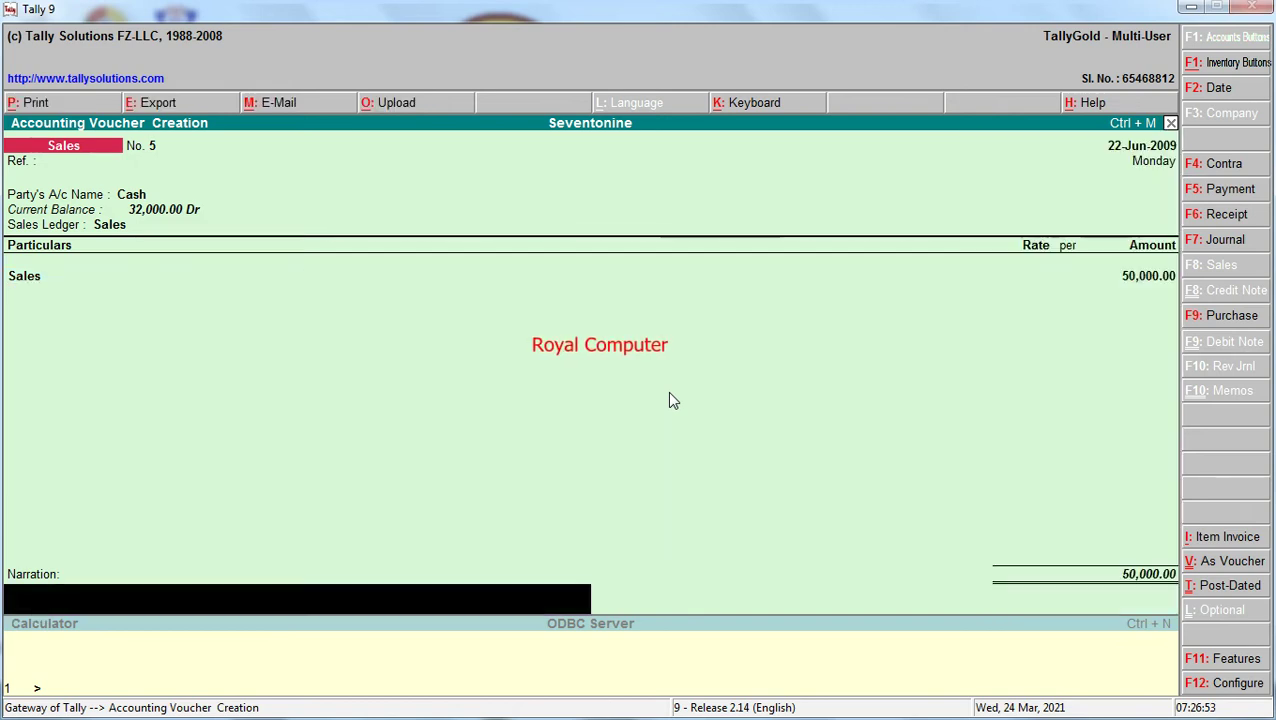
{"action": "key", "text": "Return"}
{"action": "key", "text": "Return"}
Set the voucher date to 23-6-2009 and start a contra voucher with Sbi as the account.
{"action": "key", "text": "F2"}
{"action": "type", "text": "23"}
{"action": "key", "text": "Return"}
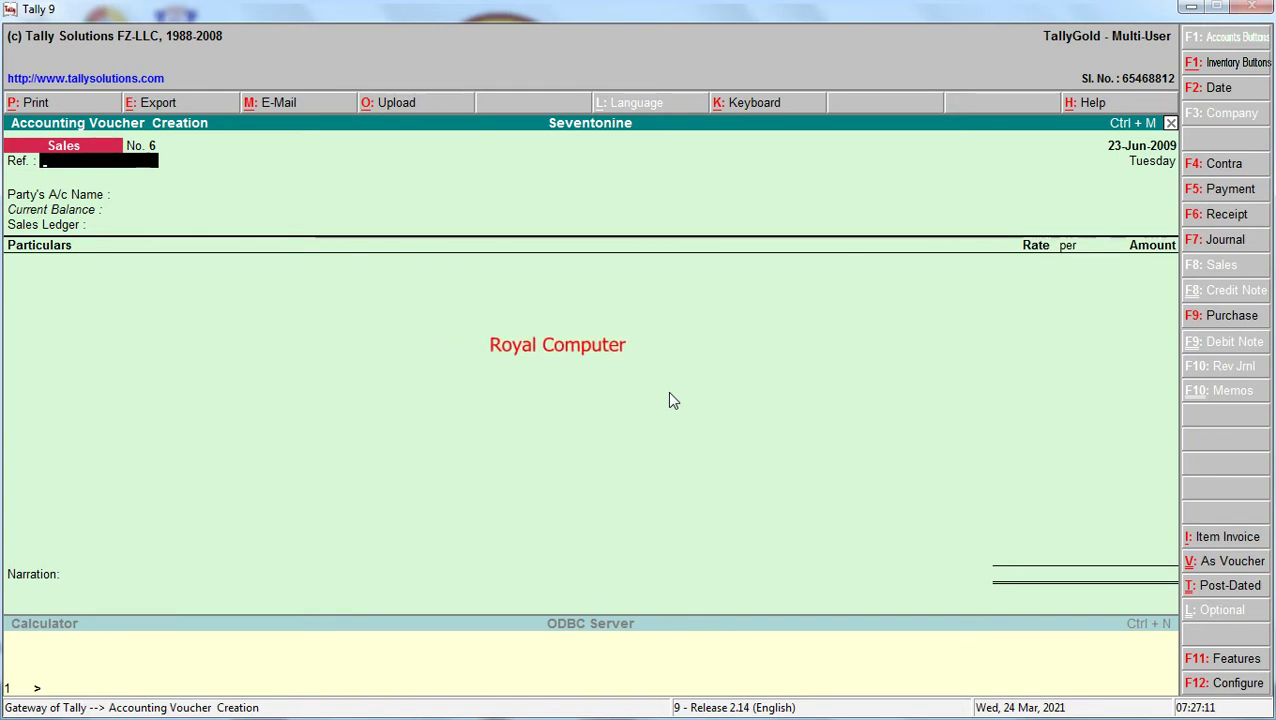
{"action": "key", "text": "F4"}
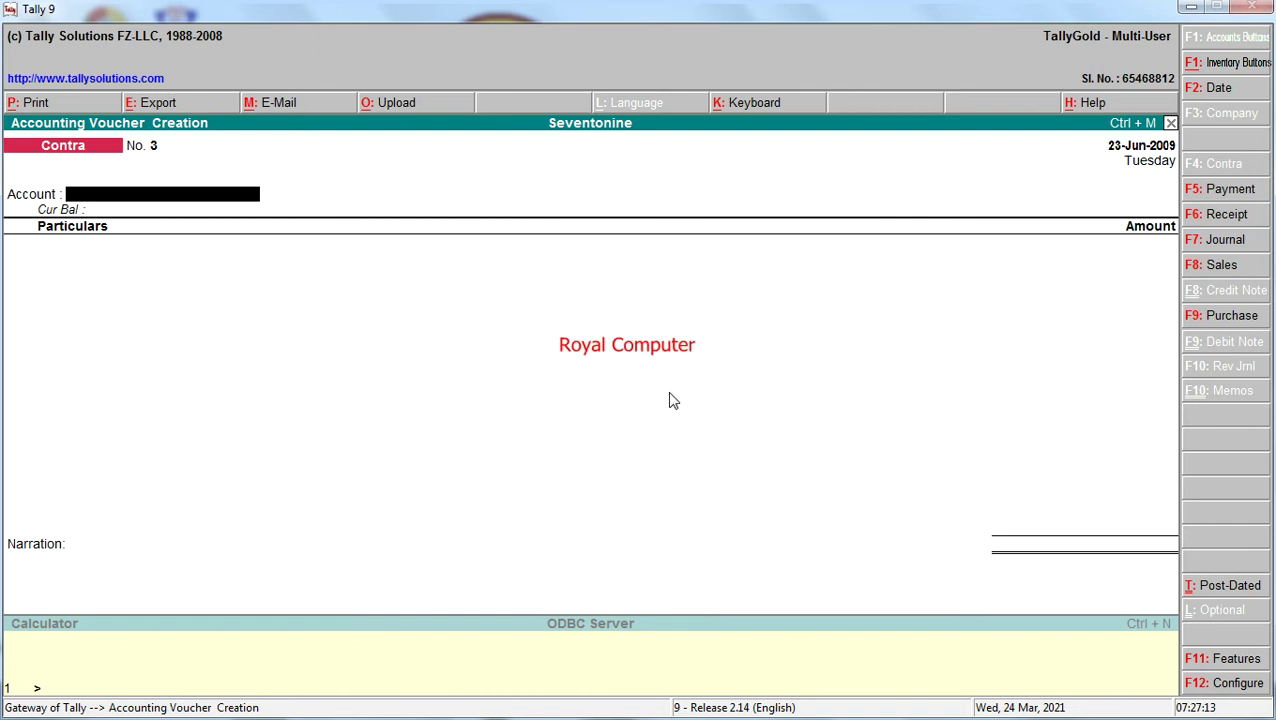
{"action": "type", "text": "s"}
{"action": "key", "text": "Return"}
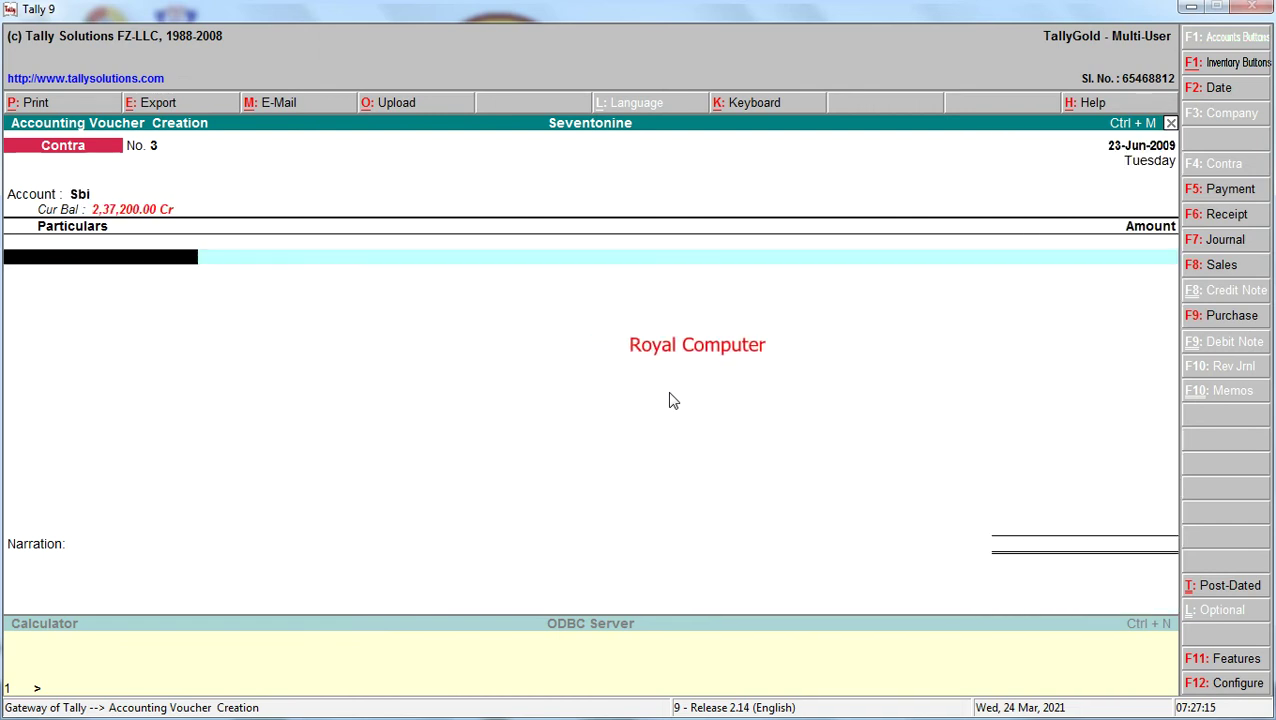
Enter Cash with an amount of 20,000 in the particulars and save the contra voucher.
{"action": "type", "text": "c"}
{"action": "key", "text": "Return"}
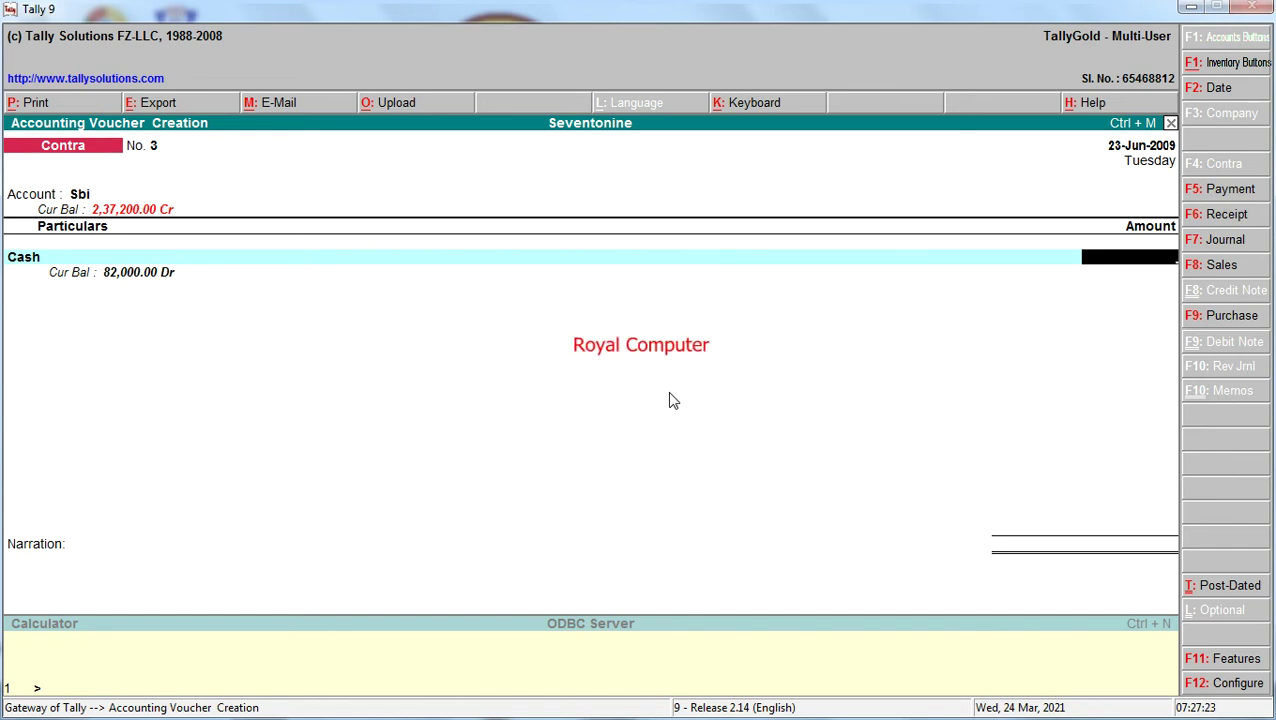
{"action": "type", "text": "000"}
{"action": "key", "text": "Return"}
{"action": "key", "text": "Return"}
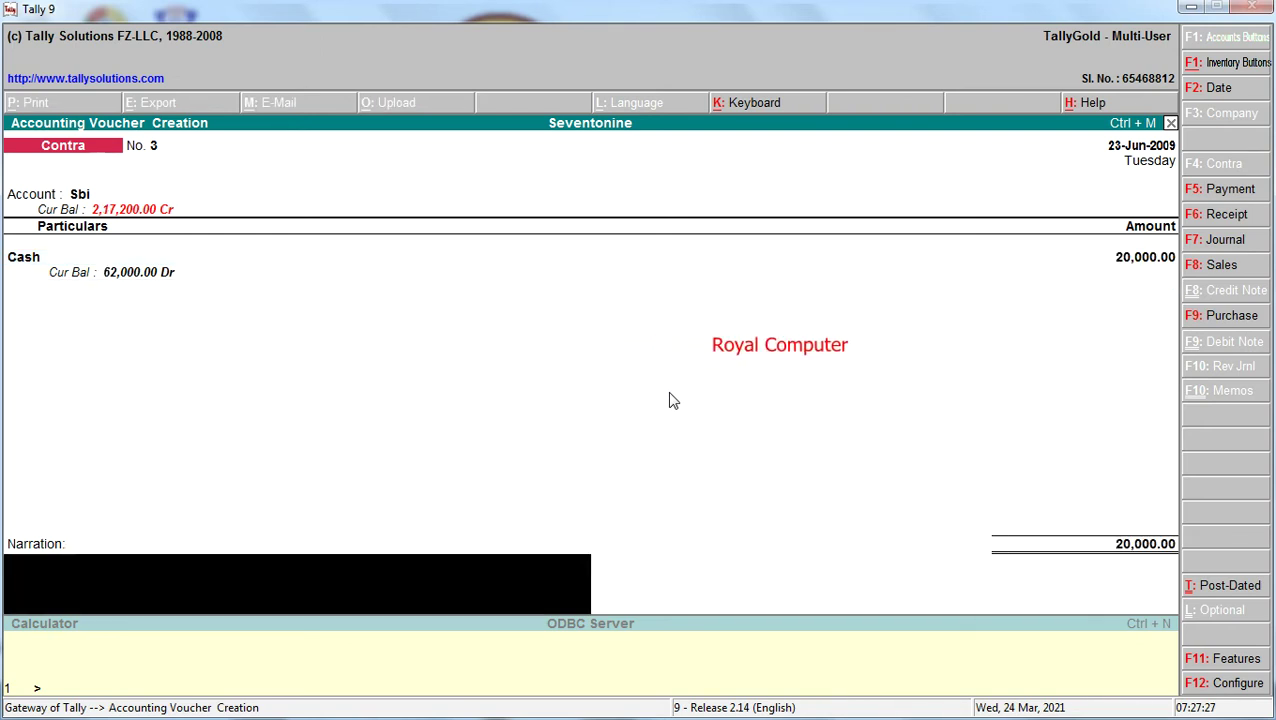
{"action": "key", "text": "Return"}
{"action": "key", "text": "Return"}
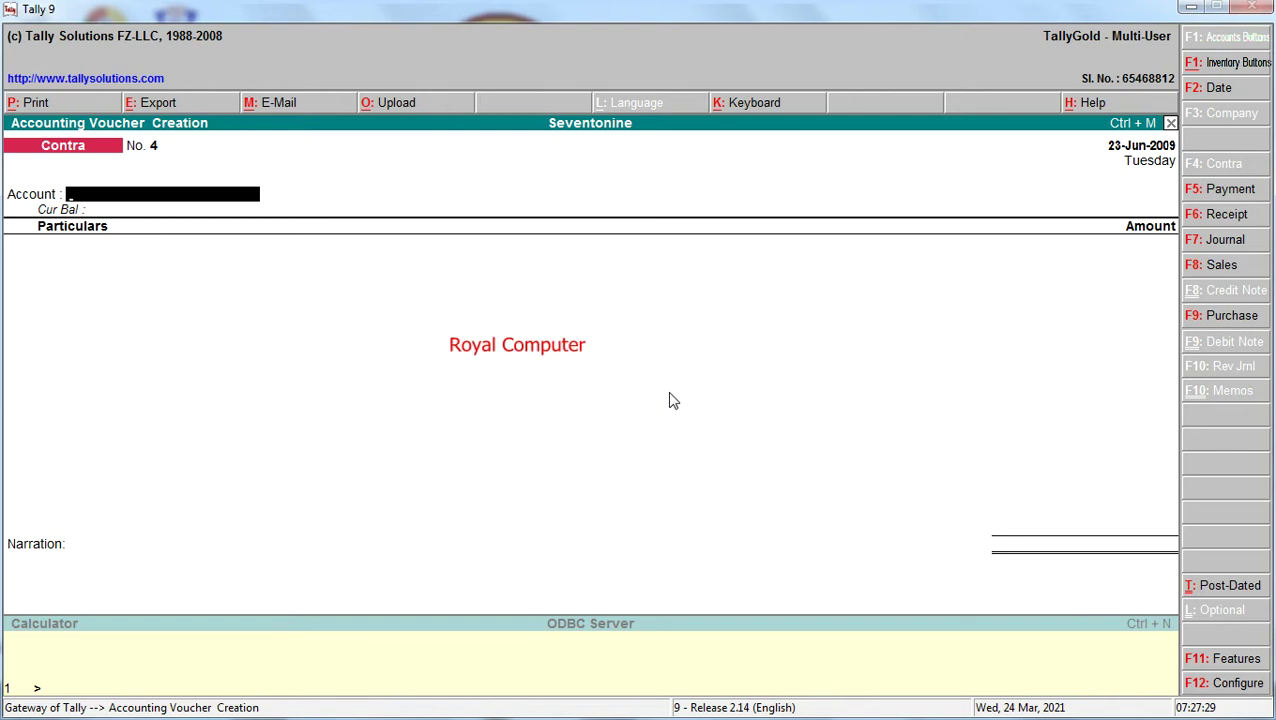
Set the voucher date to 24-6-2009 and start a payment voucher from the Cash account.
{"action": "key", "text": "F2"}
{"action": "type", "text": "24"}
{"action": "key", "text": "Return"}
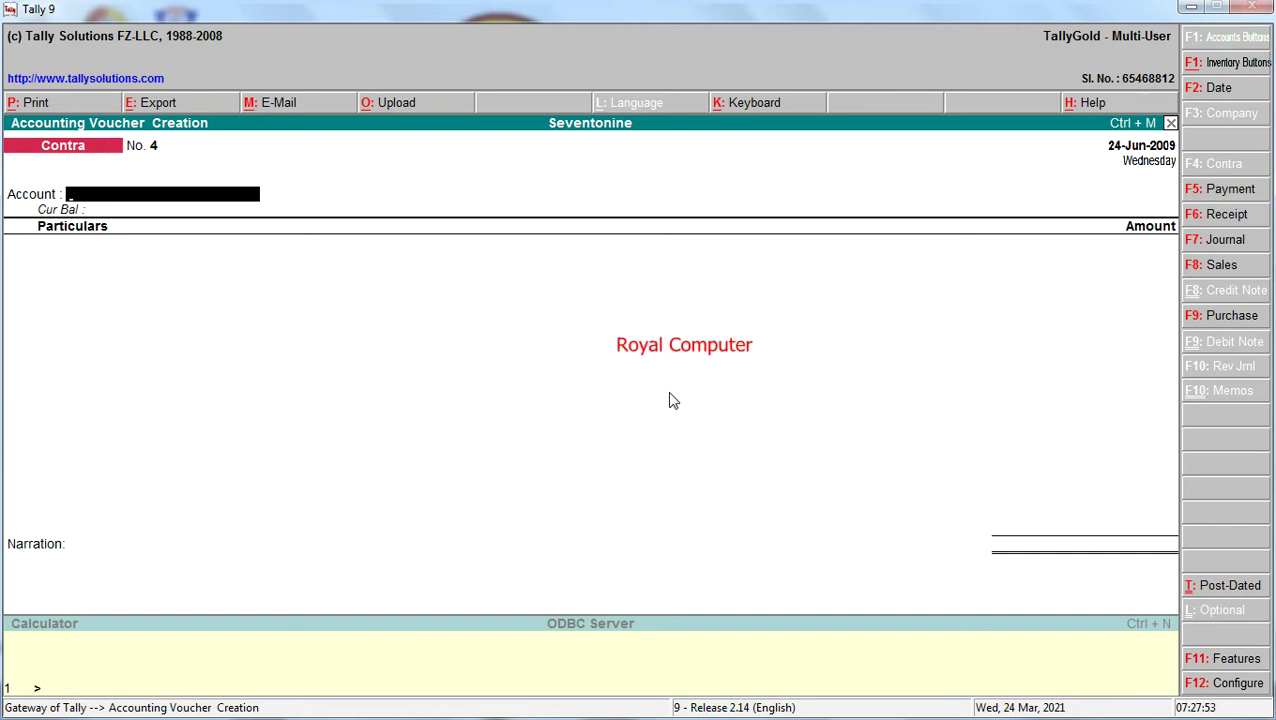
{"action": "key", "text": "F5"}
{"action": "type", "text": "cas"}
{"action": "key", "text": "Return"}
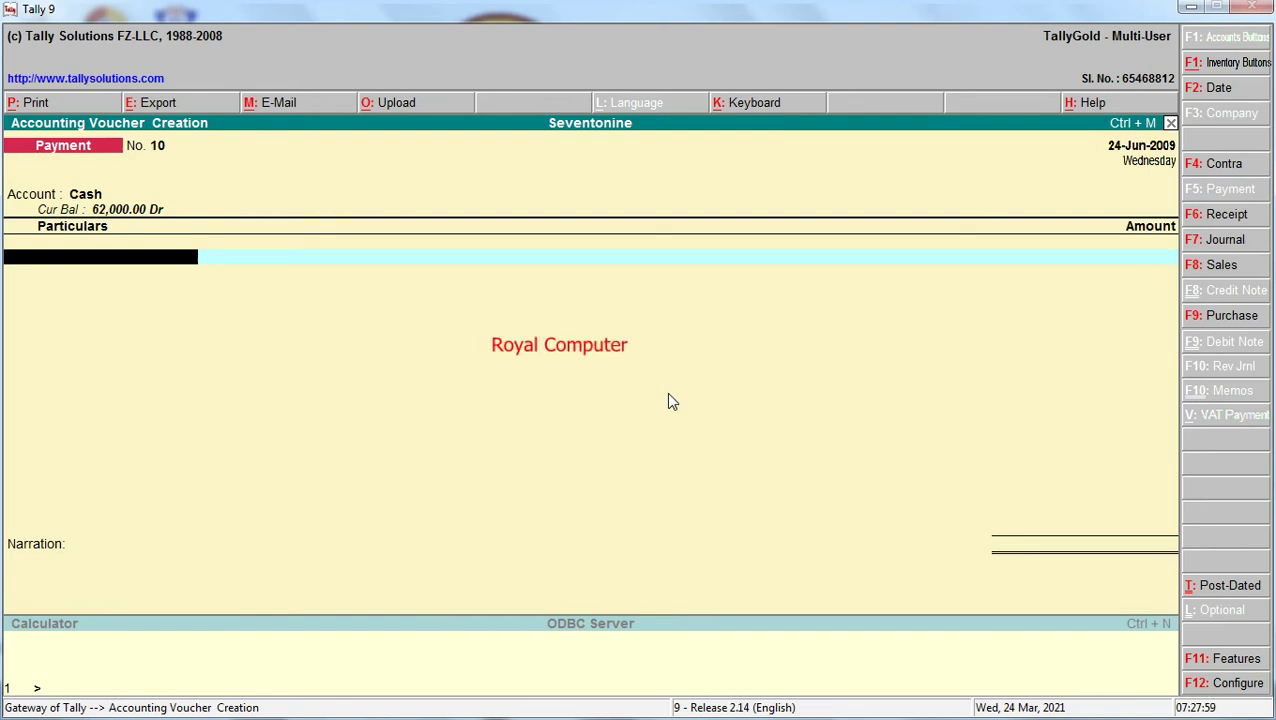
Create the ledger "Godown Rent Exp" under Indirect Expenses for the payment's particulars.
{"action": "key", "text": "alt+c"}
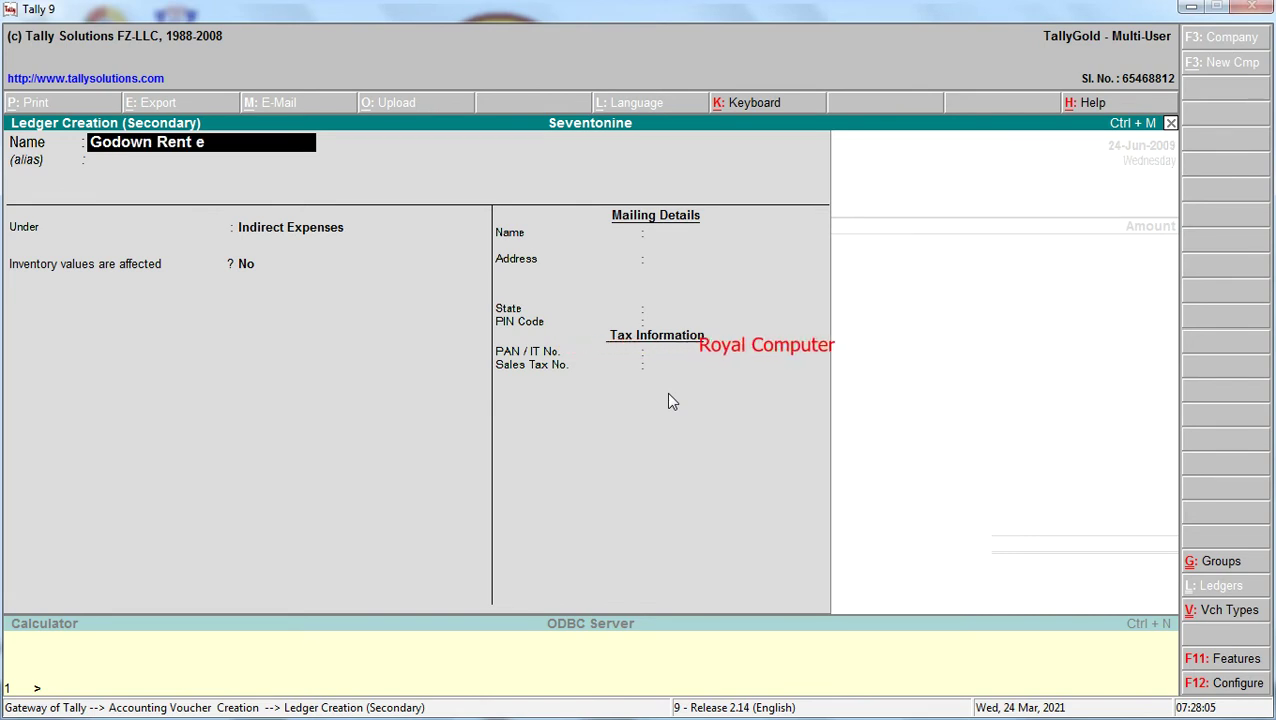
{"action": "key", "text": "Return"}
{"action": "key", "text": "Return"}
{"action": "key", "text": "Return"}
{"action": "key", "text": "Return"}
{"action": "key", "text": "Return"}
{"action": "key", "text": "Return"}
{"action": "key", "text": "Return"}
{"action": "key", "text": "Return"}
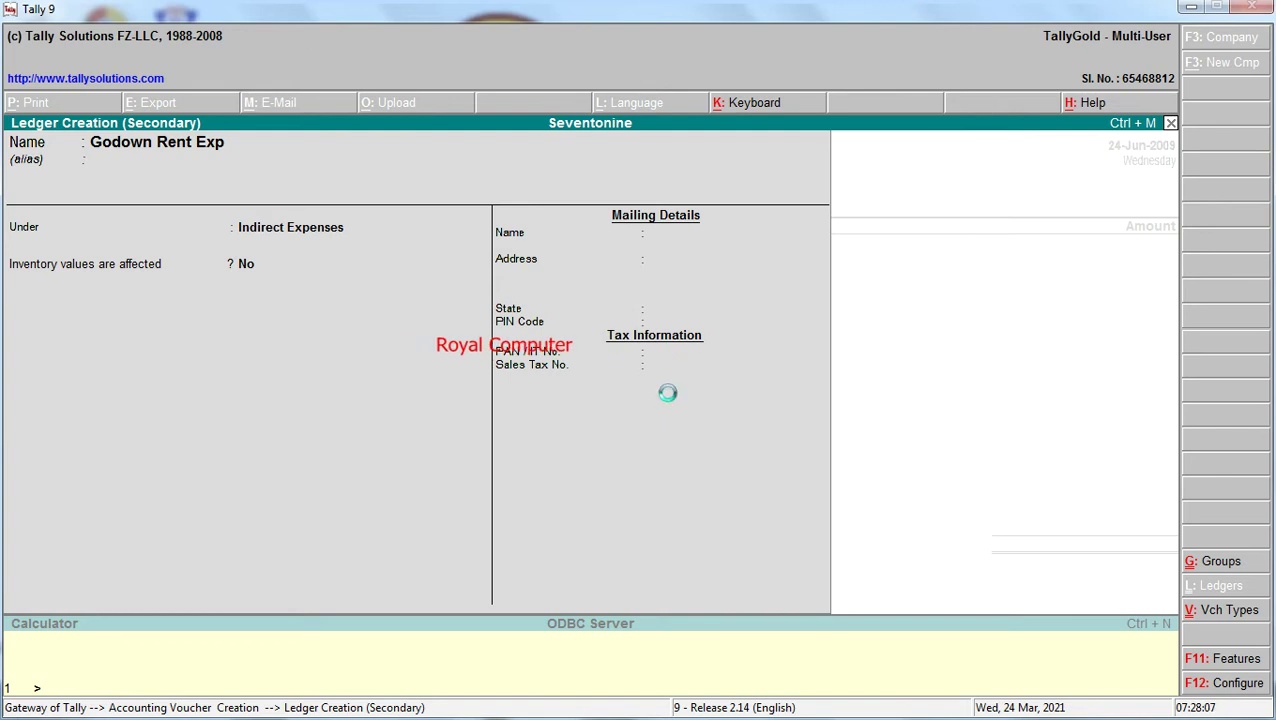
{"action": "key", "text": "Return"}
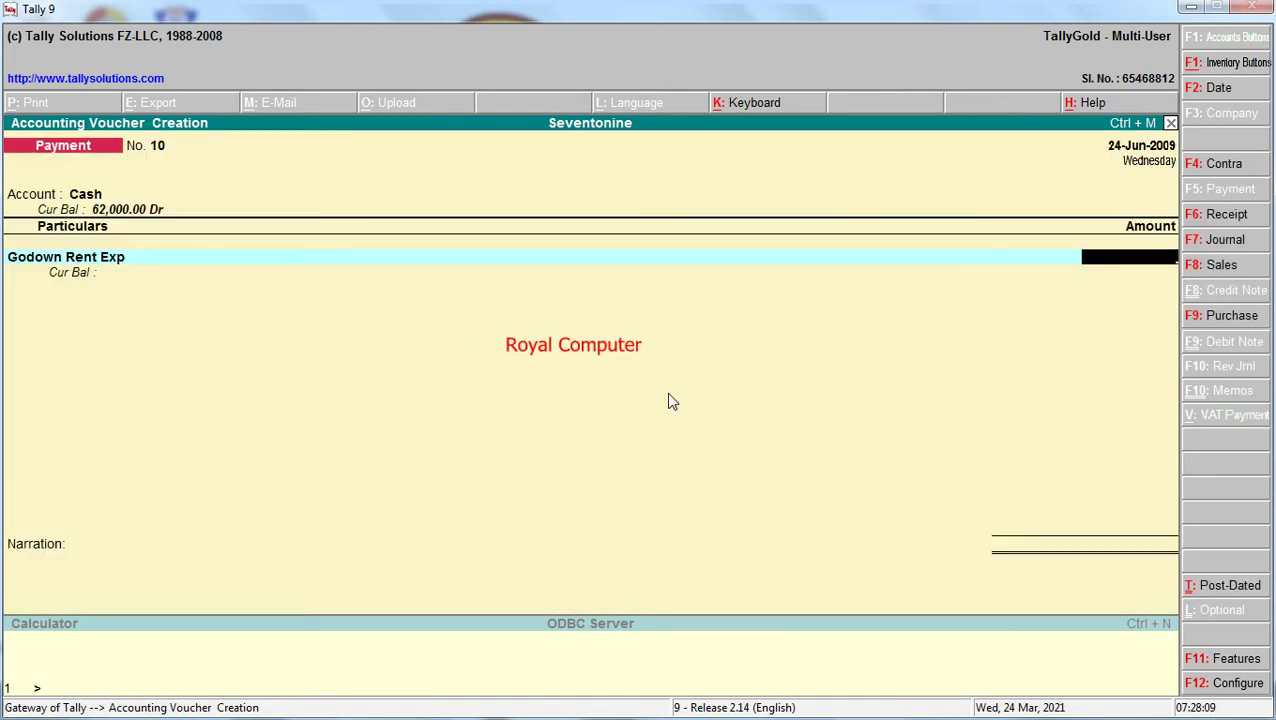
Enter 6,000 as the Godown Rent Exp amount and save the cash payment voucher.
{"action": "key", "text": "Return"}
{"action": "key", "text": "Return"}
{"action": "key", "text": "Return"}
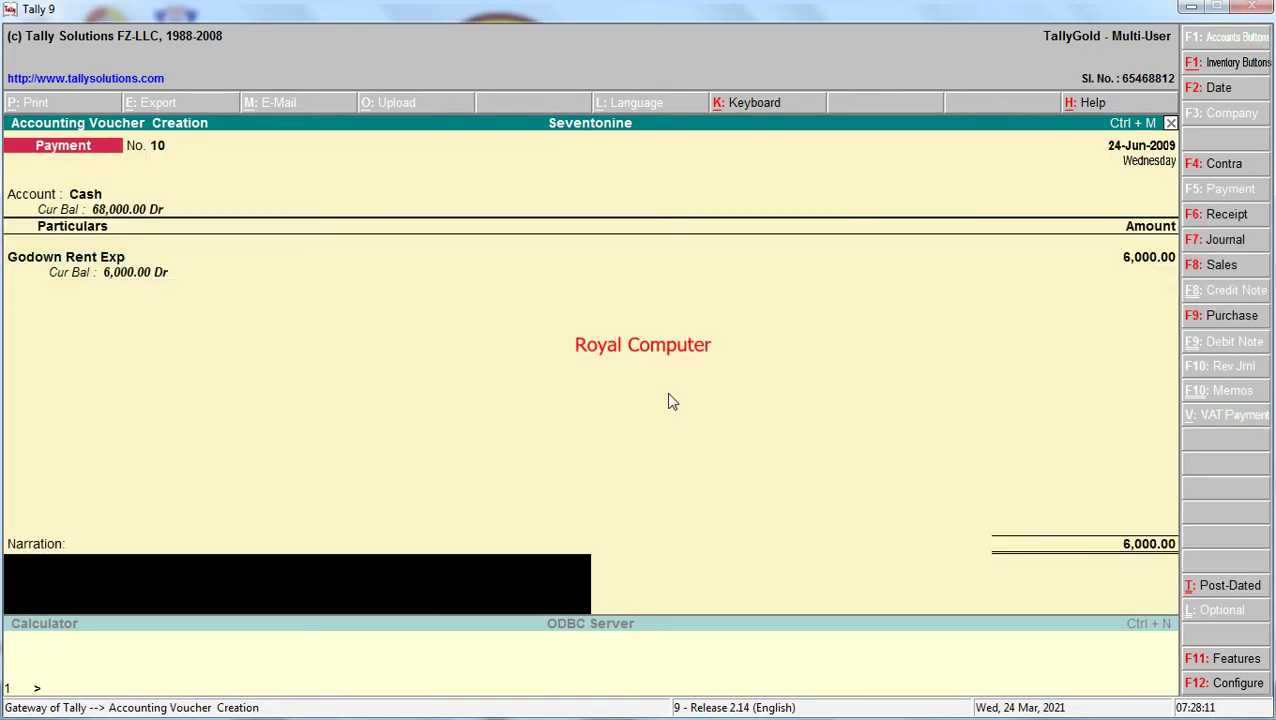
Set the voucher date to 25-6-2009 and choose Axis Bank as the account for the new payment voucher.
{"action": "key", "text": "F2"}
{"action": "type", "text": "25"}
{"action": "key", "text": "Return"}
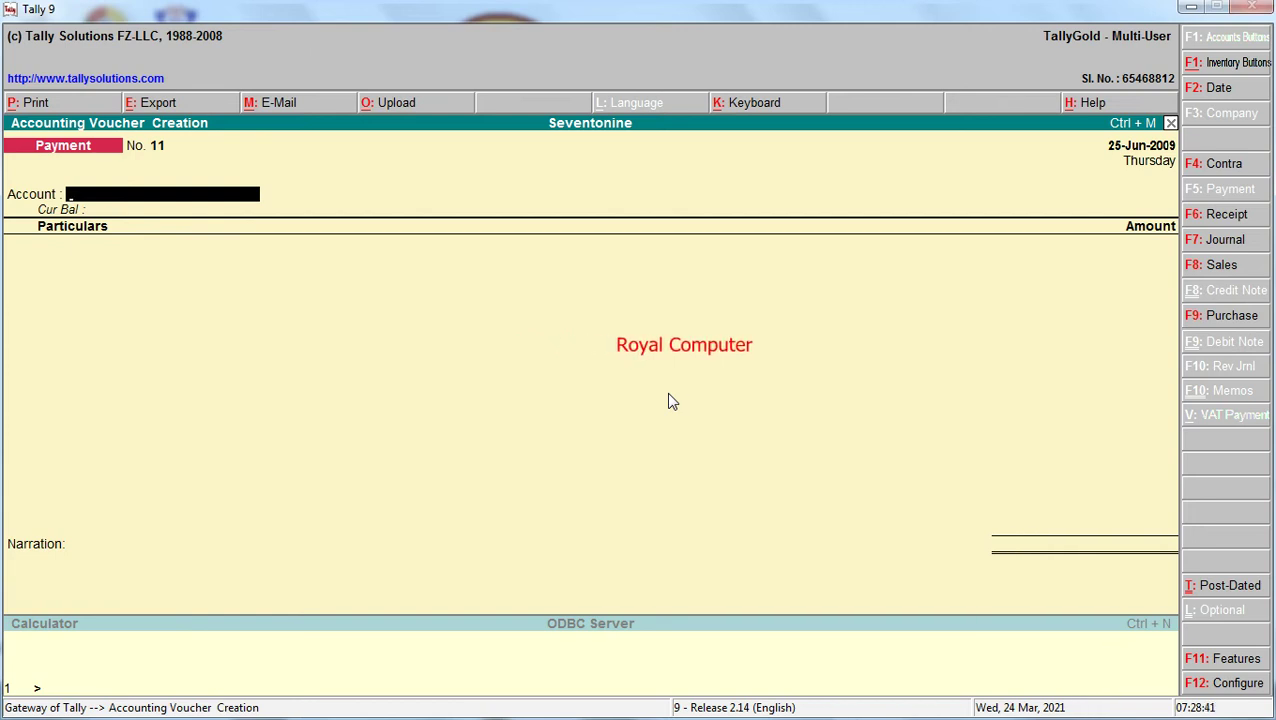
{"action": "type", "text": "A"}
{"action": "key", "text": "Return"}
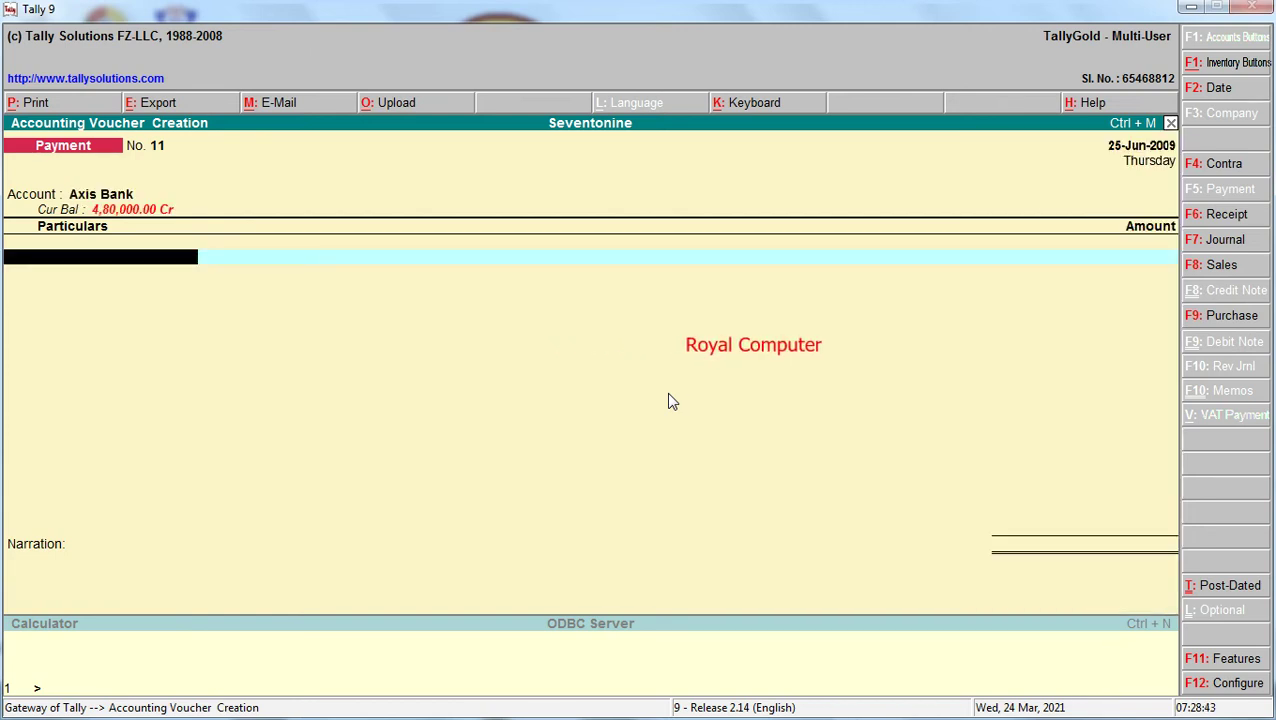
Enter Bank Charges of 1,000 in the payment voucher's particulars and save the voucher.
{"action": "type", "text": "B"}
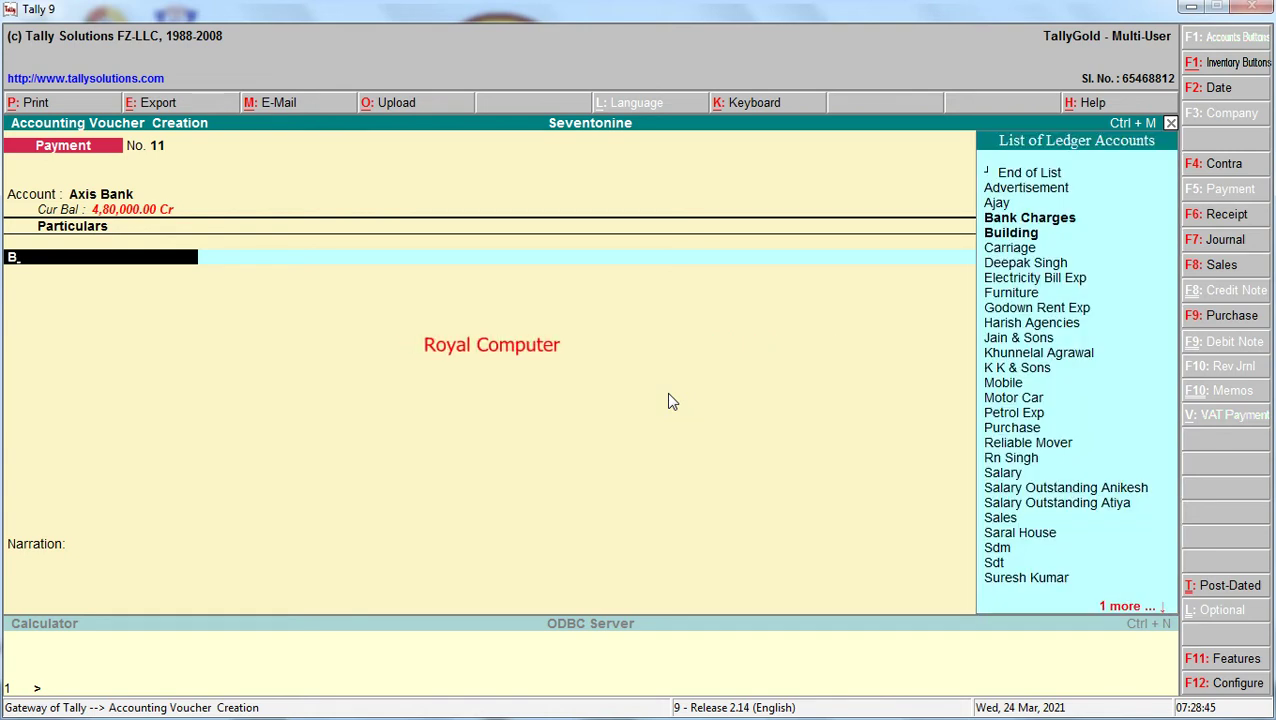
{"action": "key", "text": "Return"}
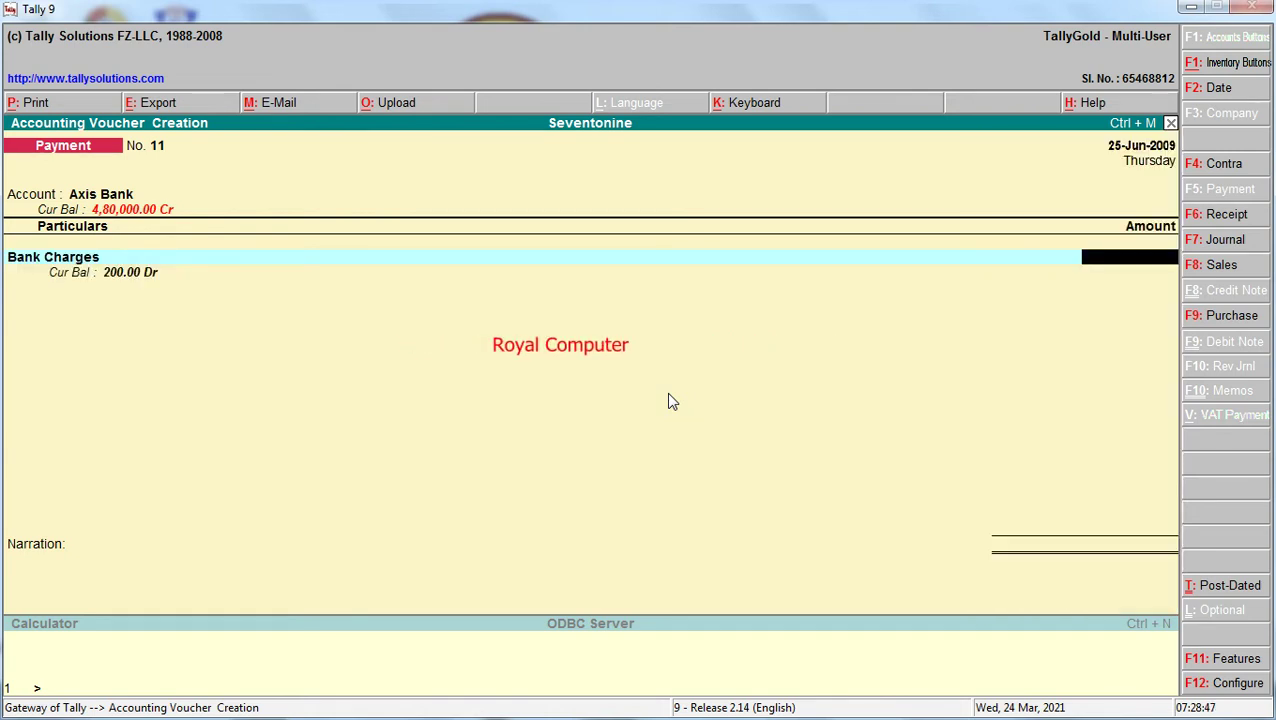
{"action": "type", "text": "1000"}
{"action": "key", "text": "Return"}
{"action": "key", "text": "Return"}
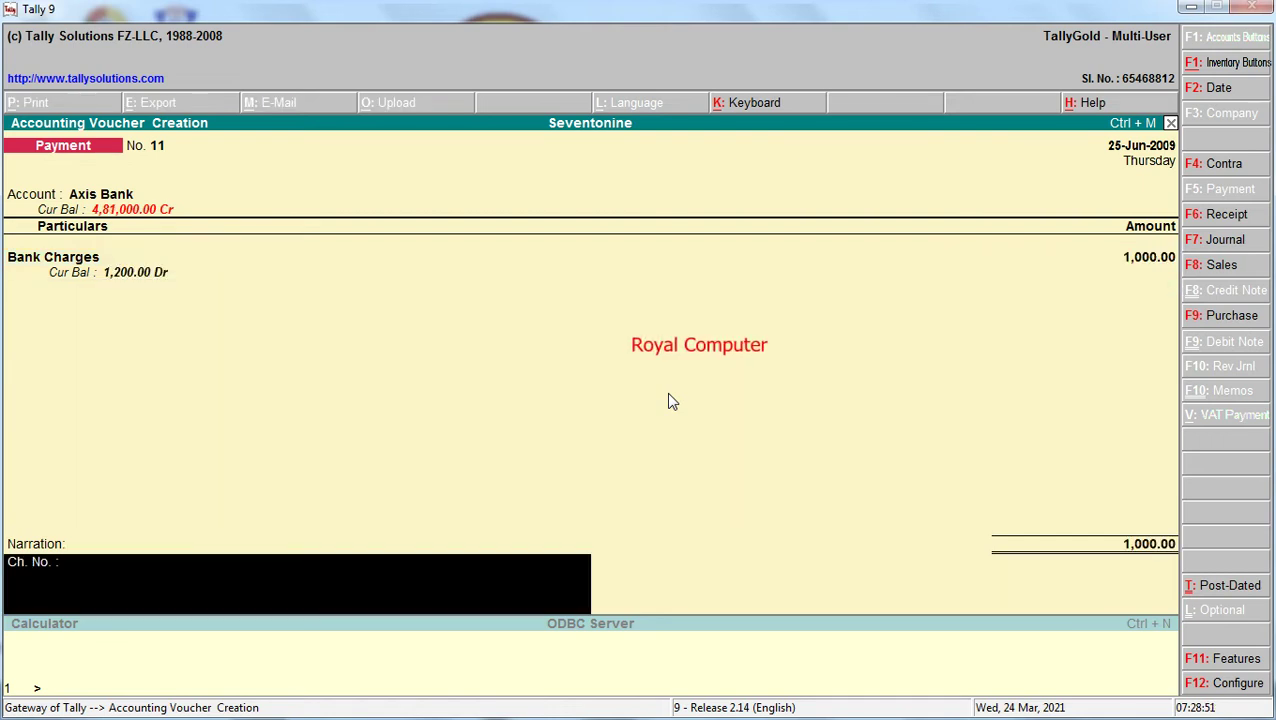
{"action": "key", "text": "Return"}
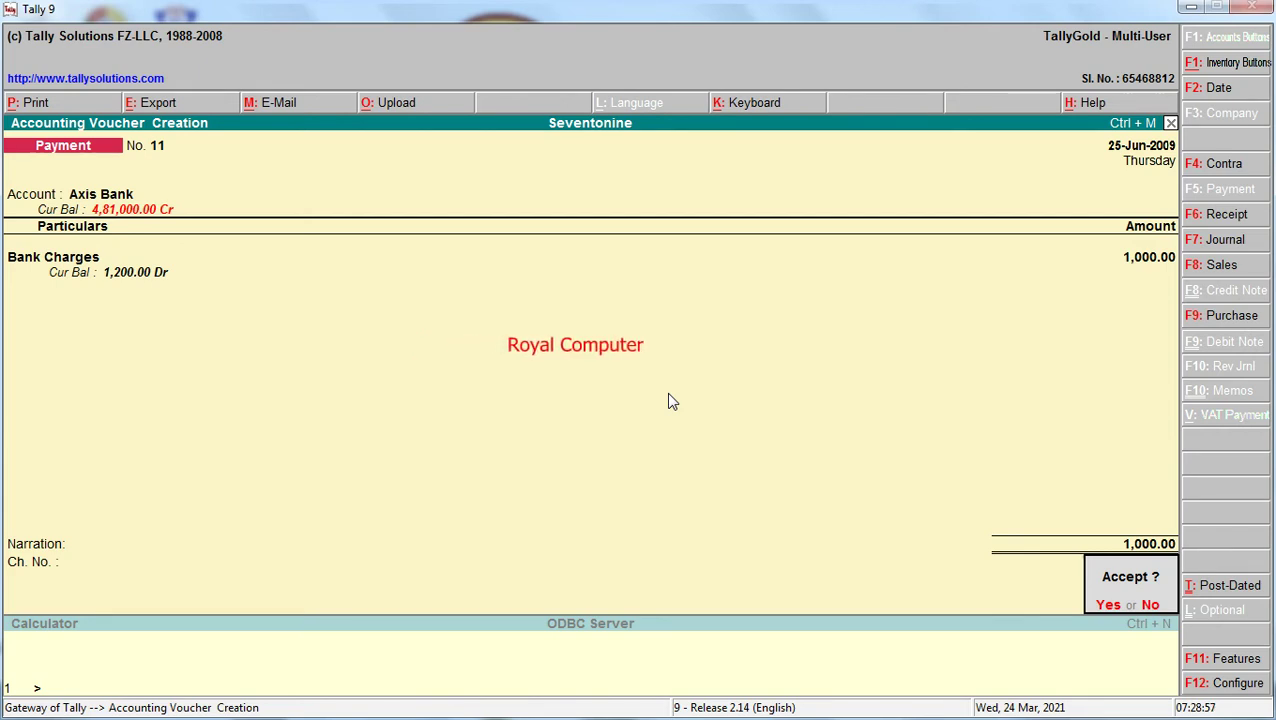
{"action": "key", "text": "Return"}
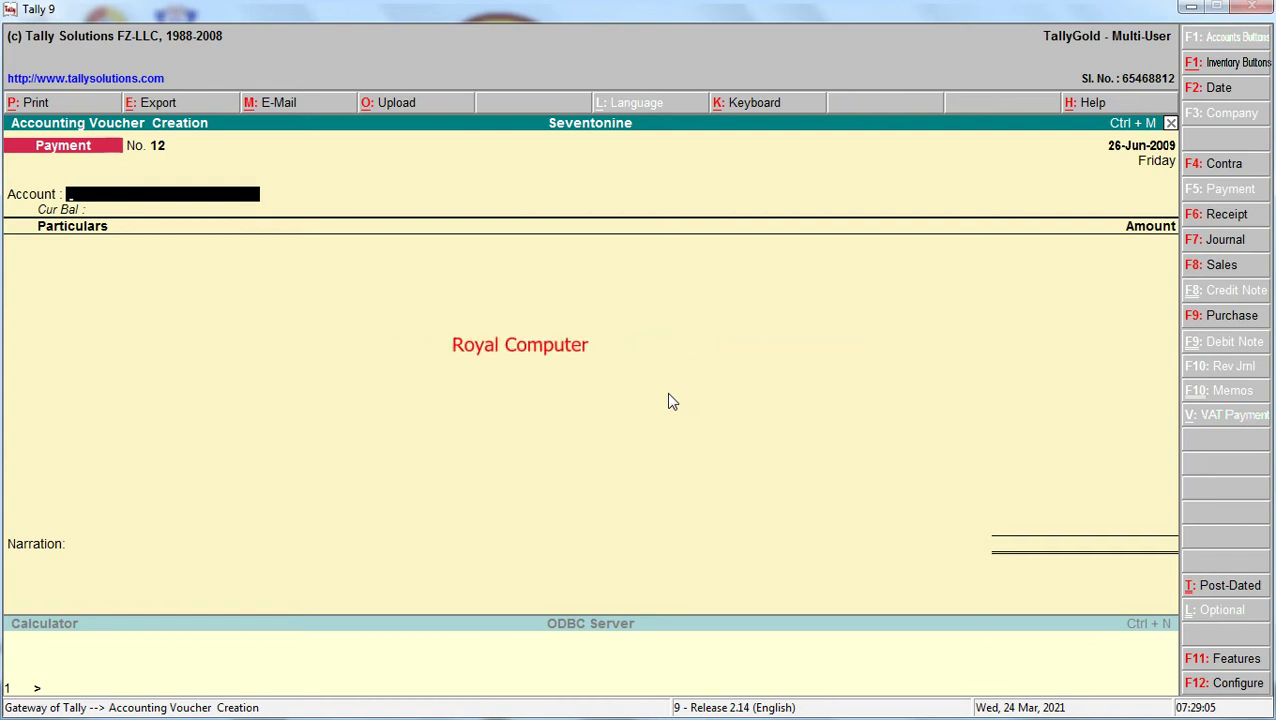
Start a journal voucher dated 26-6-2009 and create the ledger "Goods Loss" under Indirect Expenses for its debit entry.
{"action": "left_click", "coordinate": [1220, 242]}
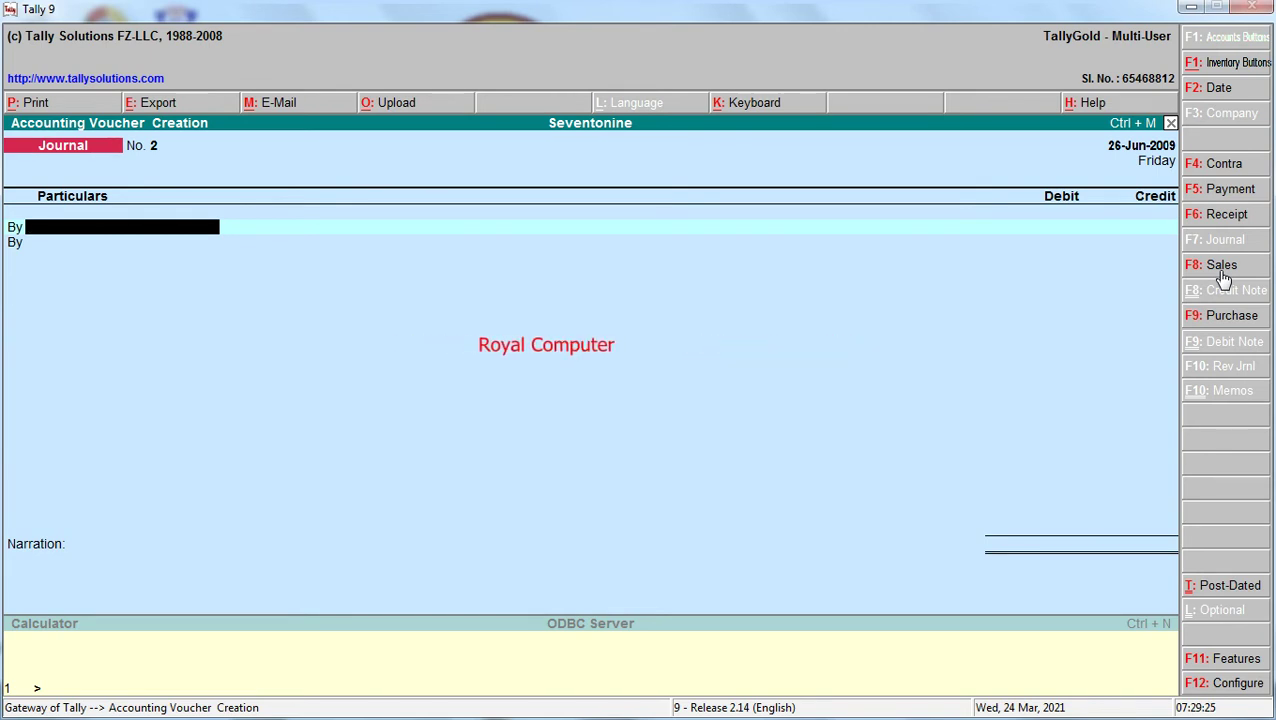
{"action": "key", "text": "alt+c"}
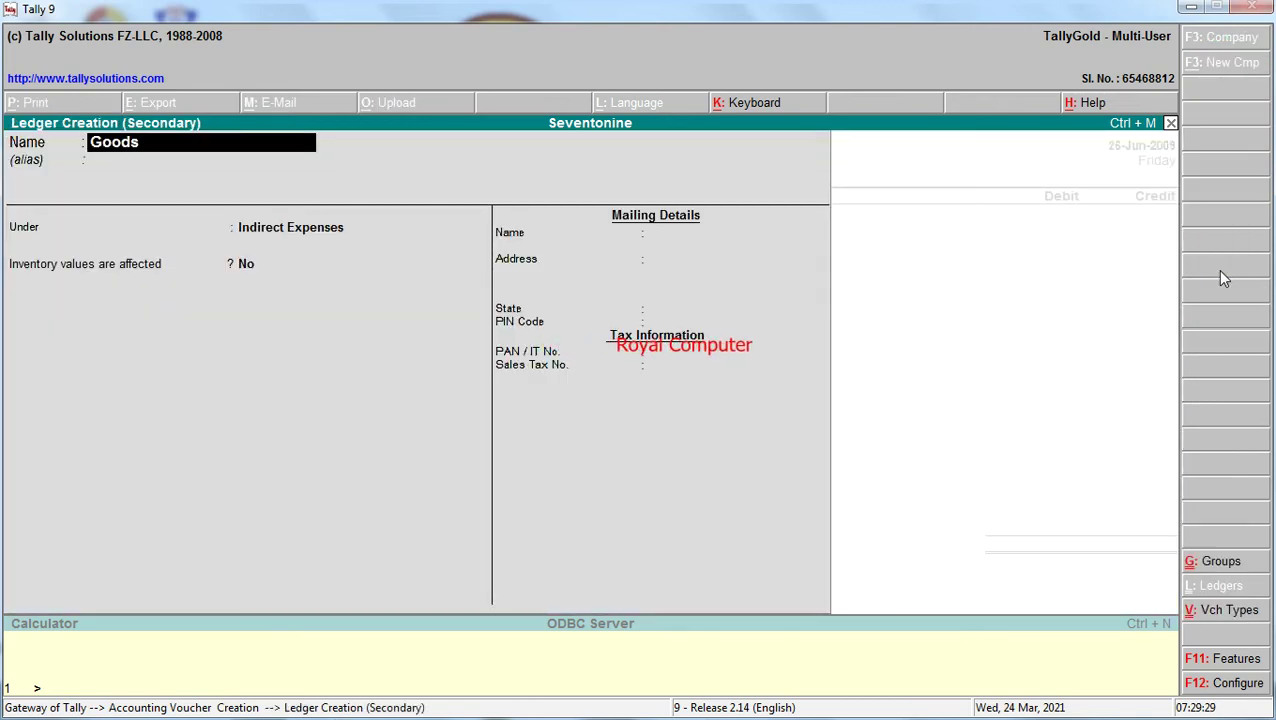
{"action": "type", "text": "Goods Loss"}
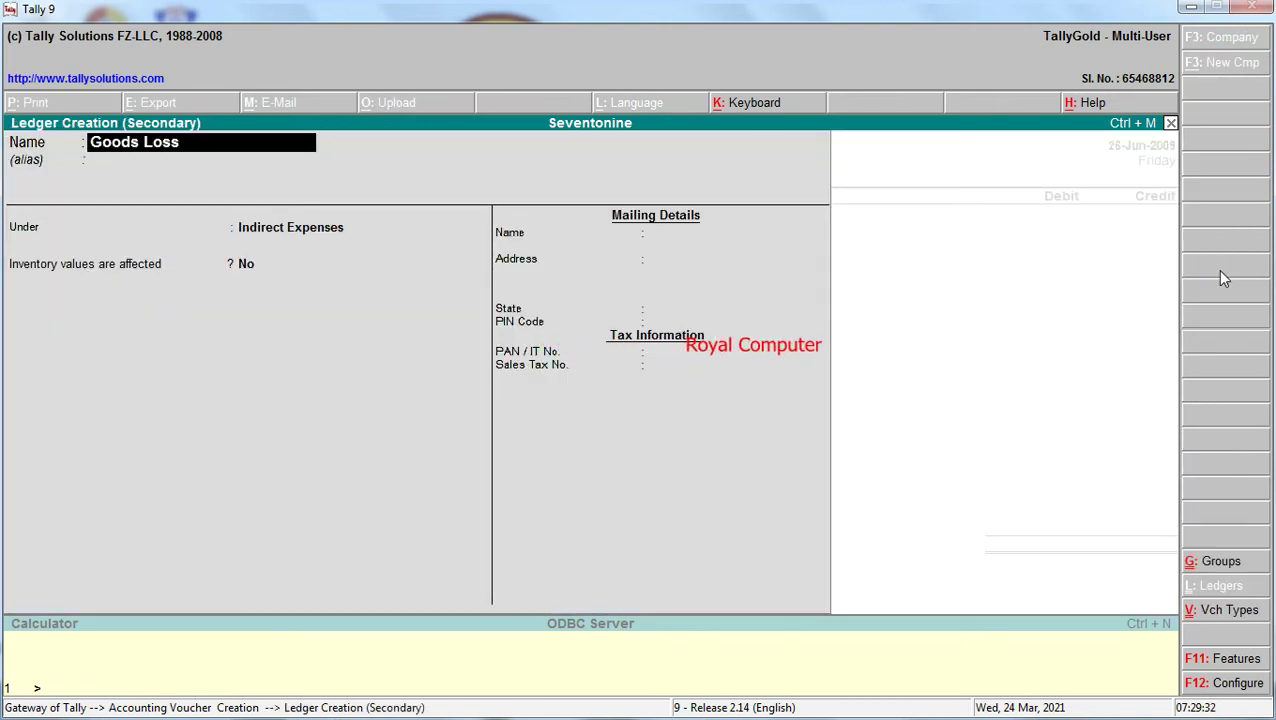
{"action": "key", "text": "Return"}
{"action": "key", "text": "Return"}
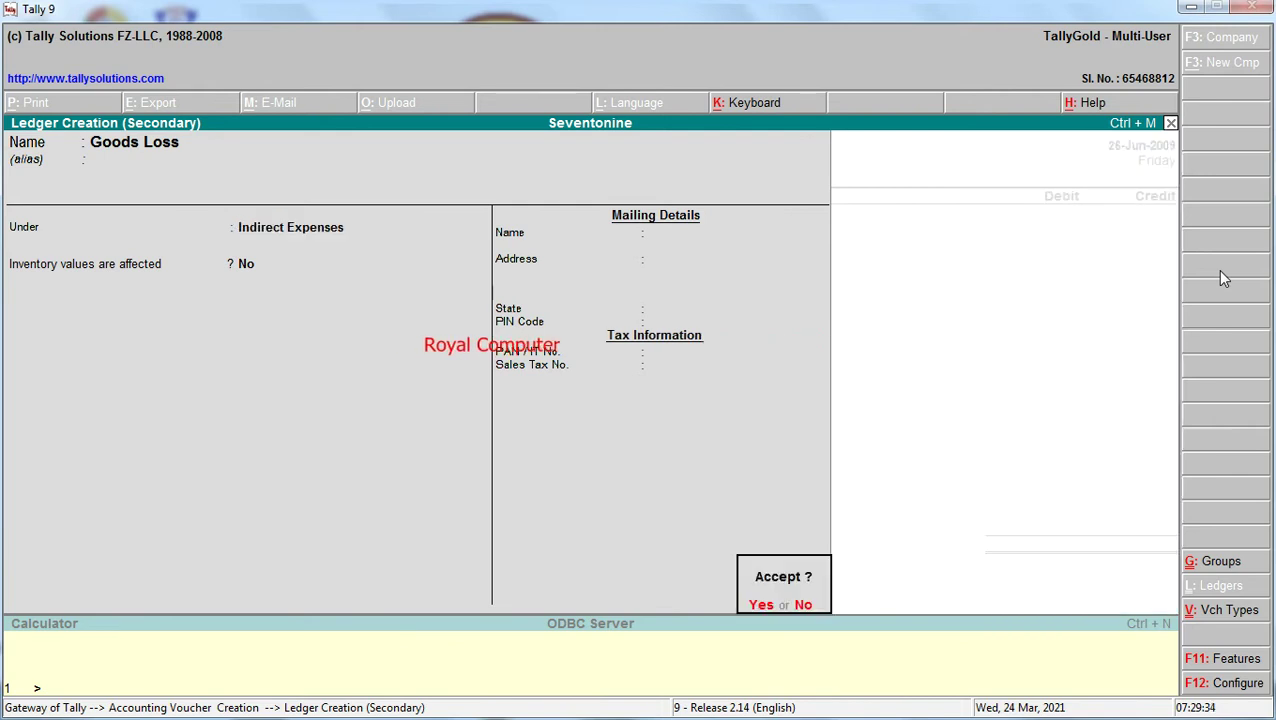
{"action": "key", "text": "Return"}
{"action": "key", "text": "Return"}
Debit Goods Loss with 8,000, credit Purchase with 8,000 and save the journal voucher.
{"action": "type", "text": "8000"}
{"action": "key", "text": "Return"}
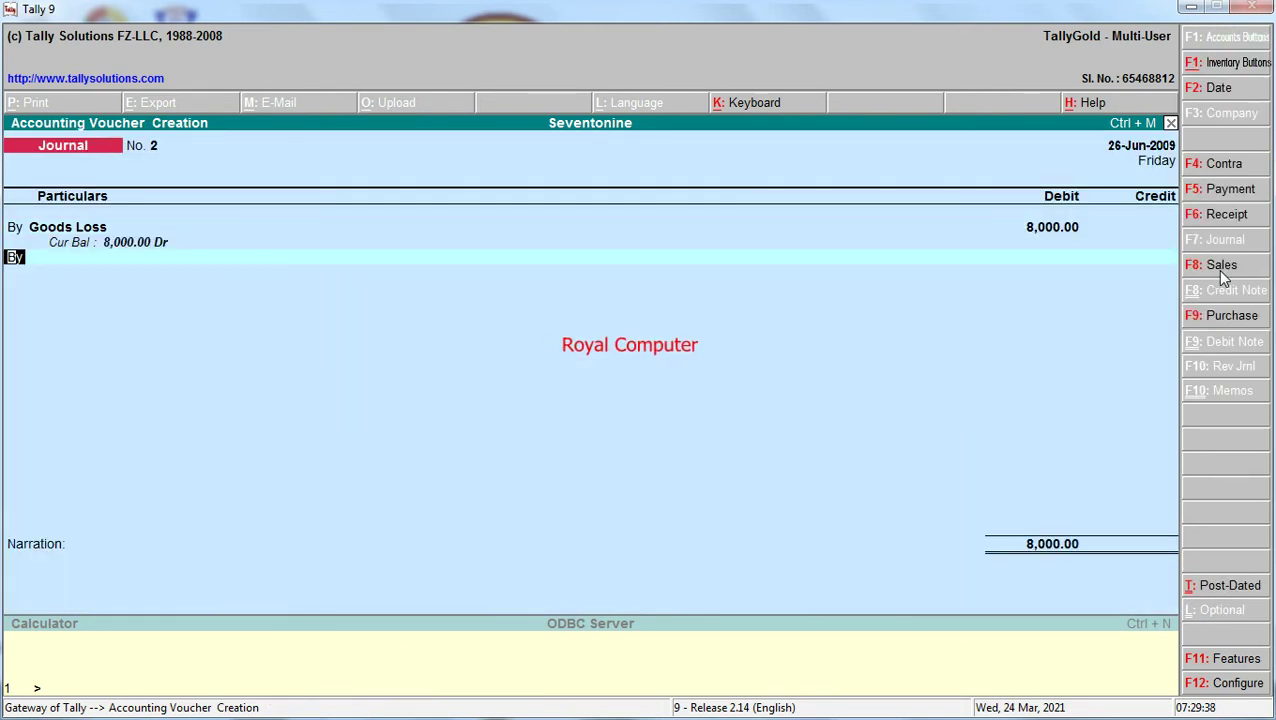
{"action": "type", "text": "tpu"}
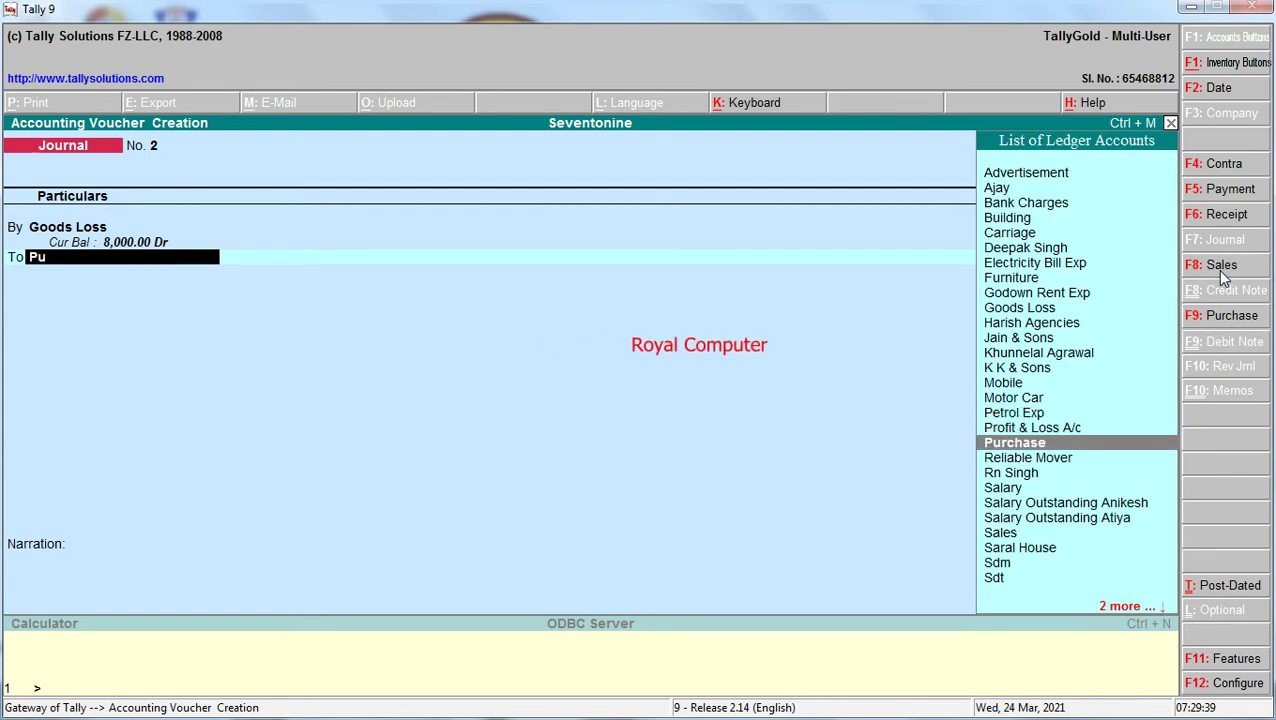
{"action": "key", "text": "Return"}
{"action": "key", "text": "Return"}
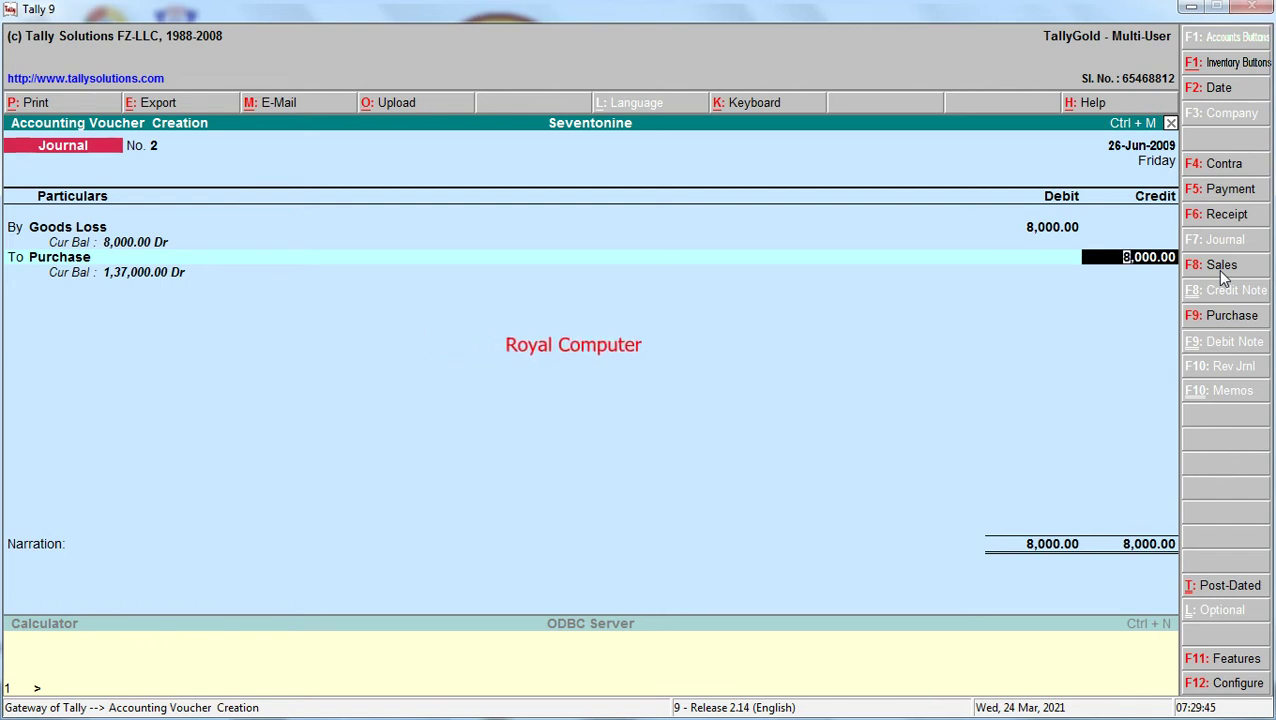
{"action": "key", "text": "Return"}
{"action": "key", "text": "Return"}
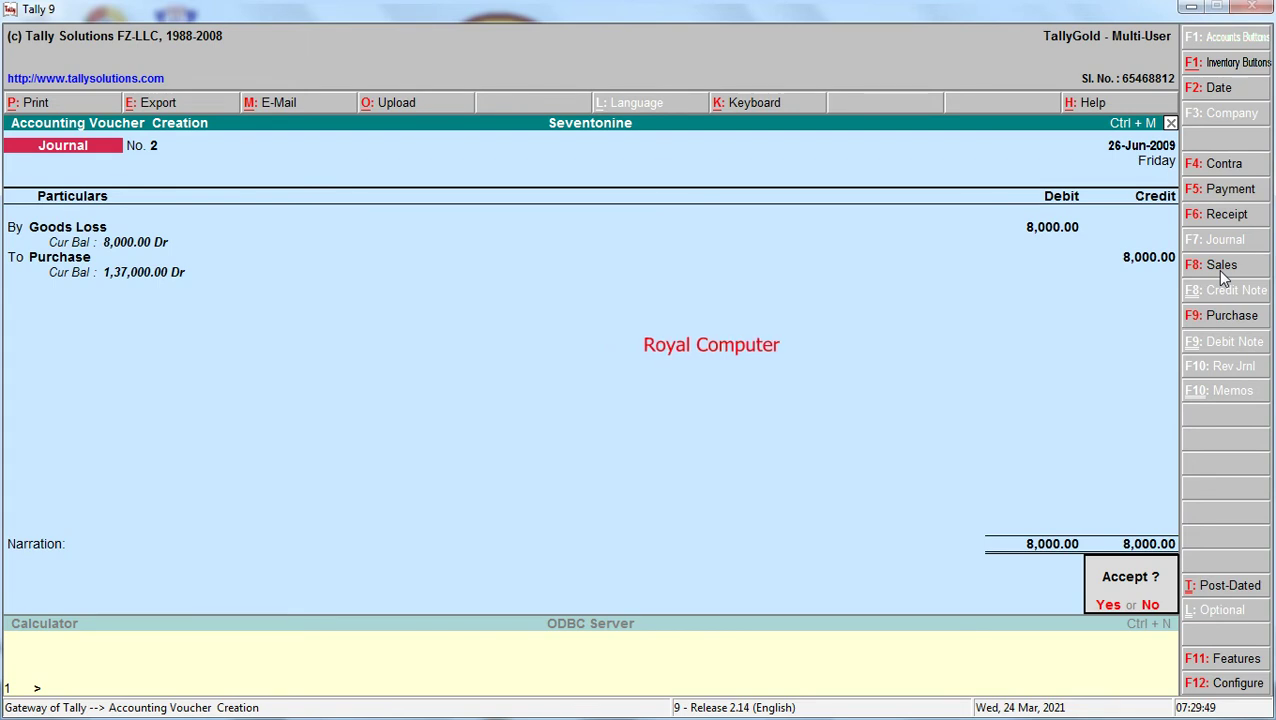
{"action": "key", "text": "Return"}
Set the voucher date to 27-6-2009 and start a payment voucher from the Cash account.
{"action": "key", "text": "F2"}
{"action": "key", "text": "Return"}
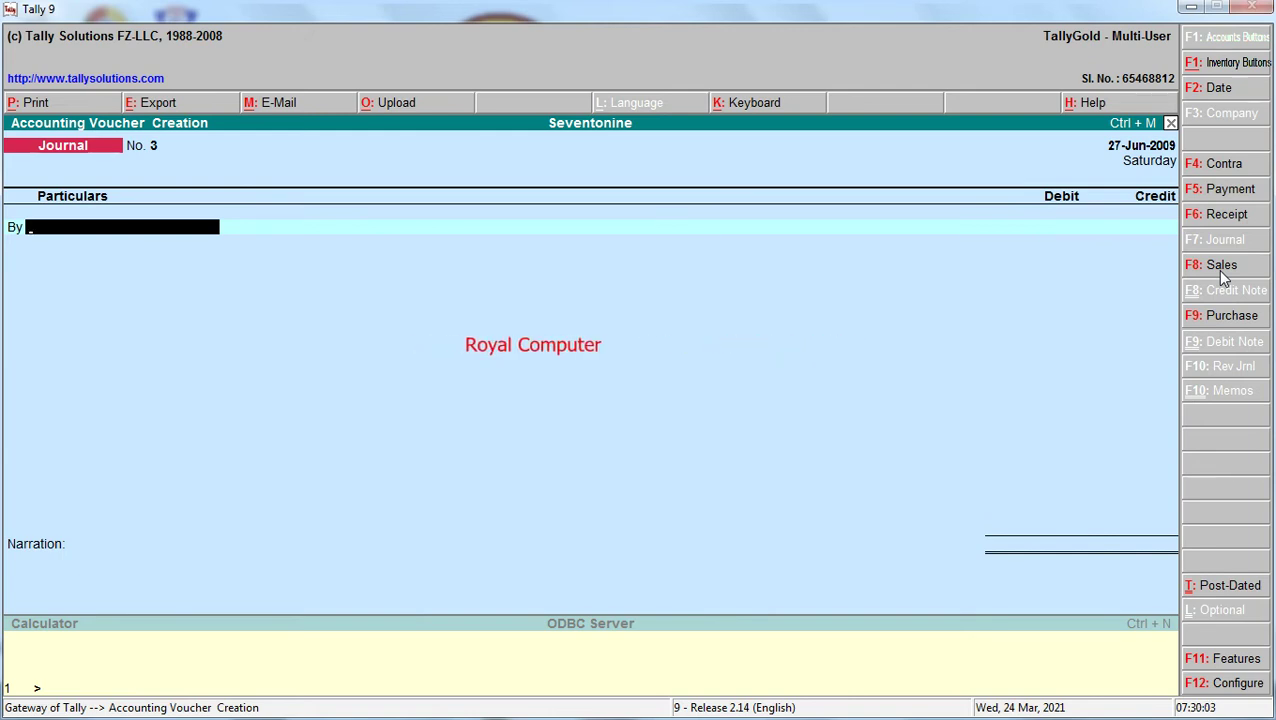
{"action": "key", "text": "F5"}
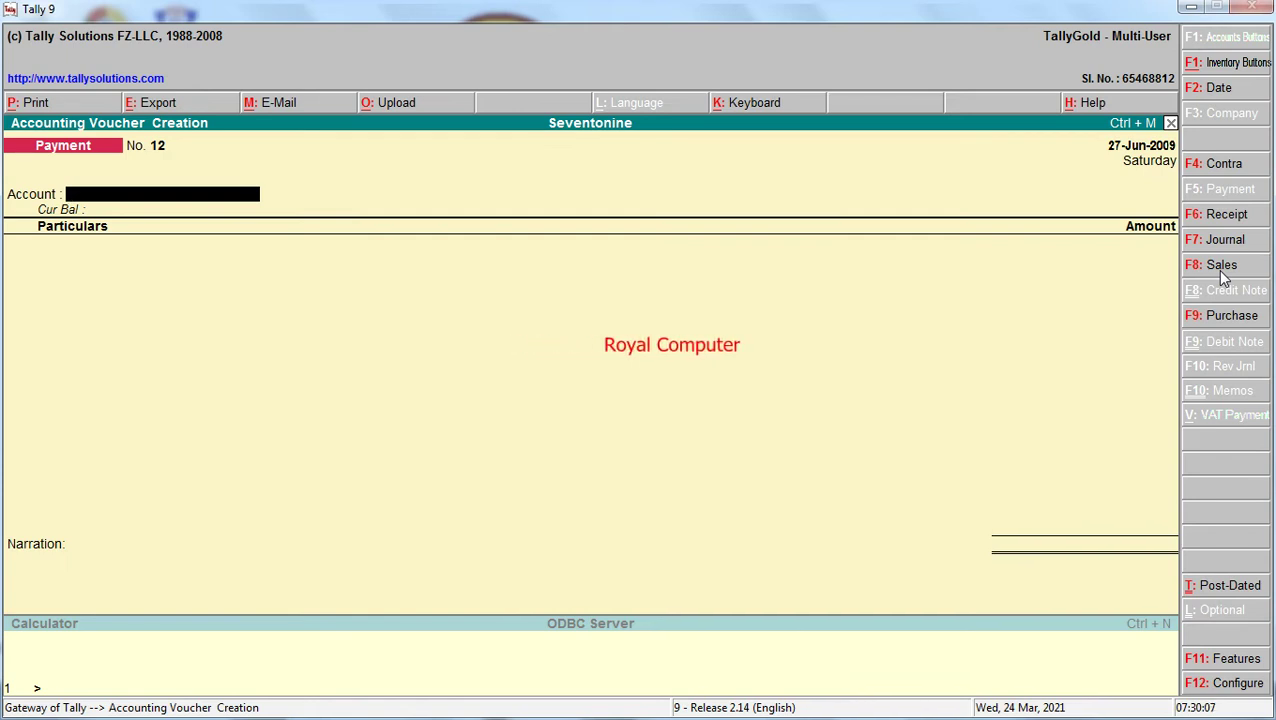
{"action": "key", "text": "Return"}
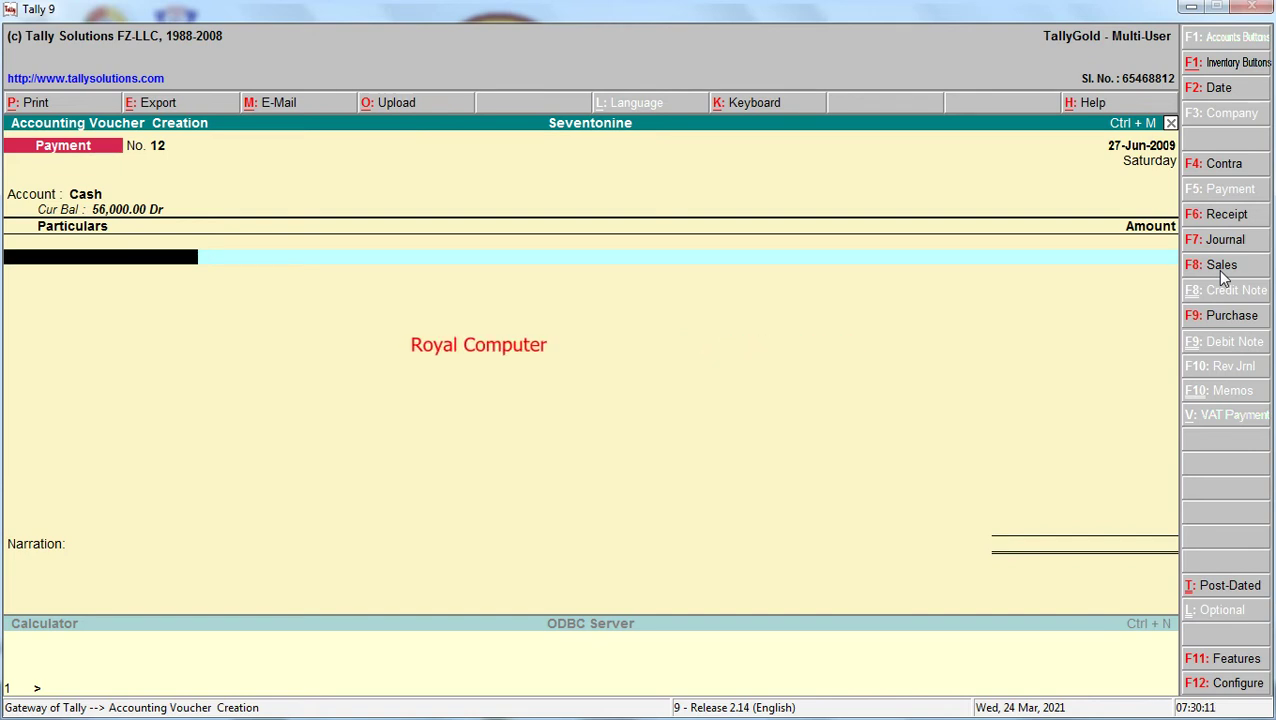
Create the ledger "News Paper Exp" under Indirect Expenses for the payment's particulars.
{"action": "key", "text": "alt+c"}
{"action": "type", "text": "New"}
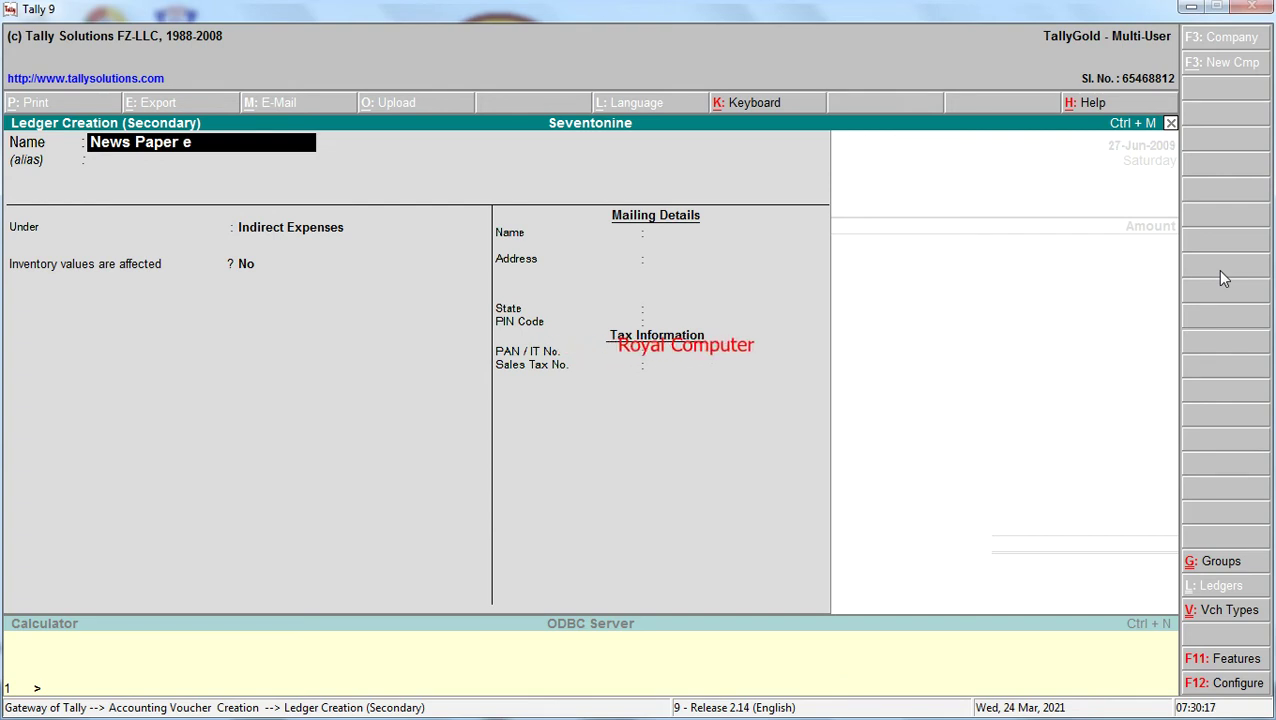
{"action": "type", "text": "s Paper Exp"}
{"action": "key", "text": "Return"}
{"action": "key", "text": "Return"}
{"action": "key", "text": "Return"}
{"action": "key", "text": "Return"}
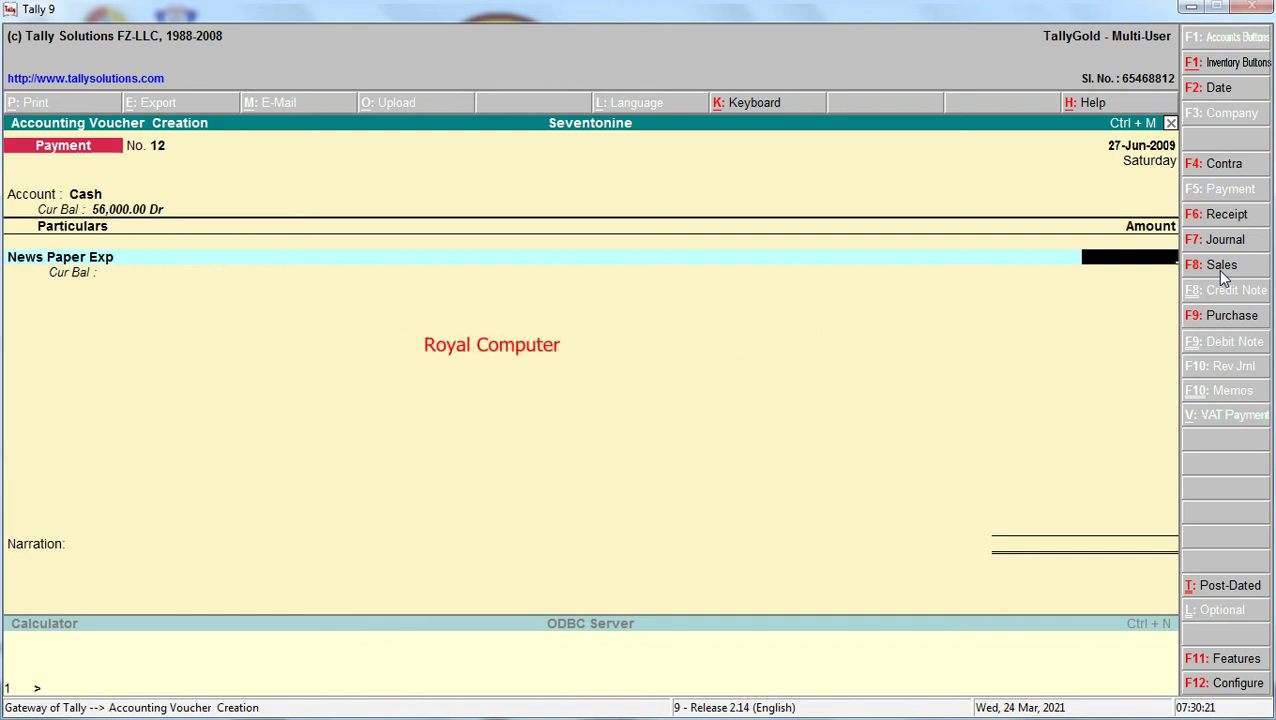
Enter 200 as the News Paper Exp amount and save the cash payment voucher.
{"action": "type", "text": "2000"}
{"action": "key", "text": "BackSpace"}
{"action": "key", "text": "Return"}
{"action": "key", "text": "Return"}
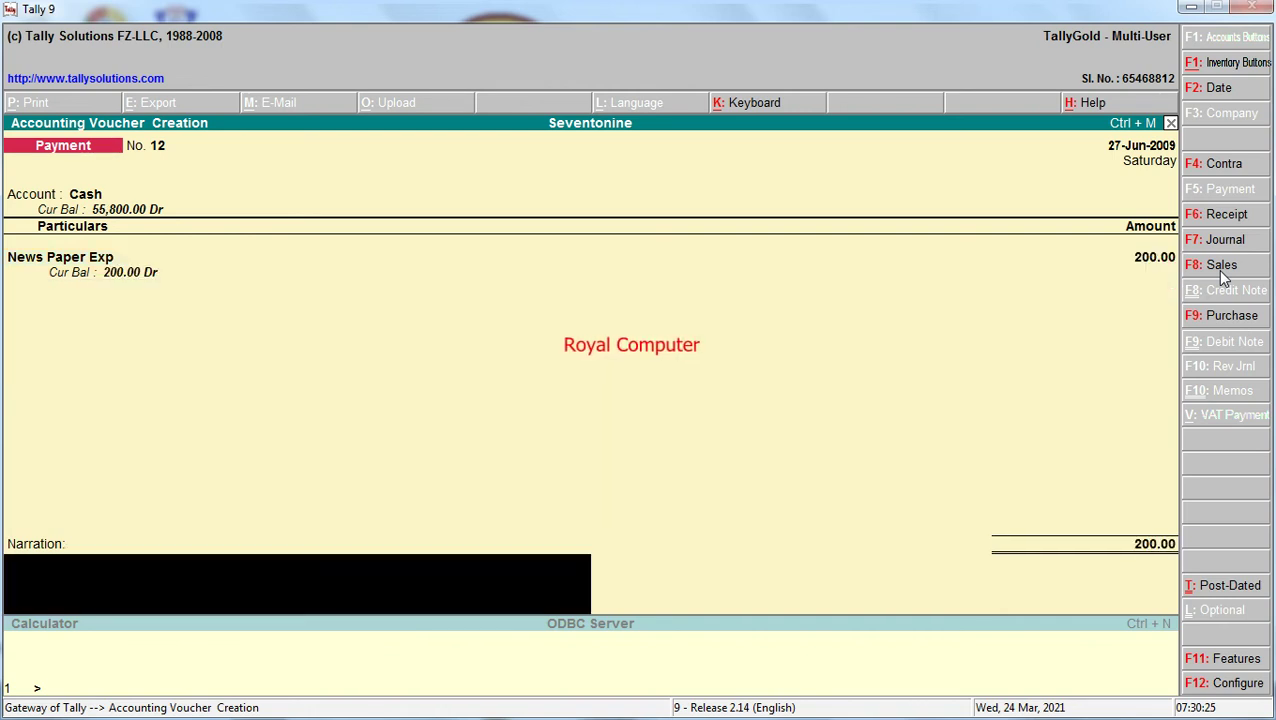
{"action": "key", "text": "Return"}
{"action": "key", "text": "Return"}
Set the voucher date to 28-6-2009 and choose Sbi as the account for the new payment voucher.
{"action": "key", "text": "F2"}
{"action": "type", "text": "28"}
{"action": "key", "text": "Return"}
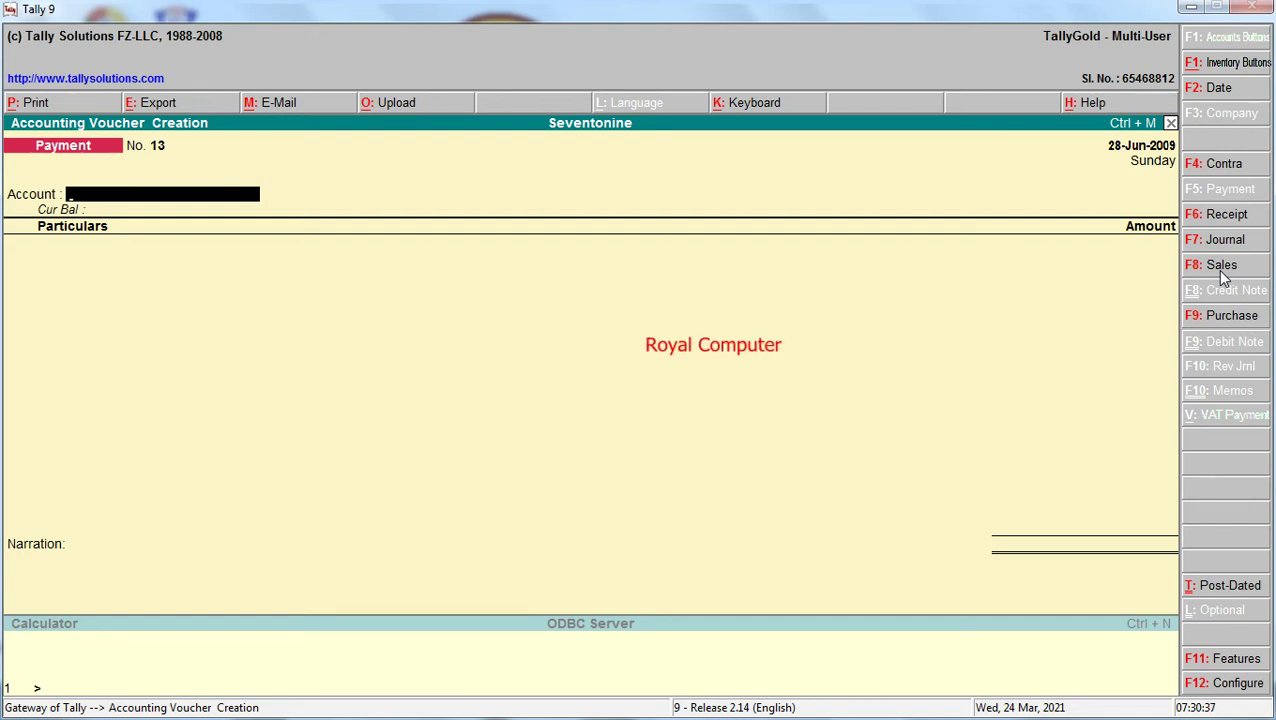
{"action": "type", "text": "s"}
{"action": "key", "text": "Return"}
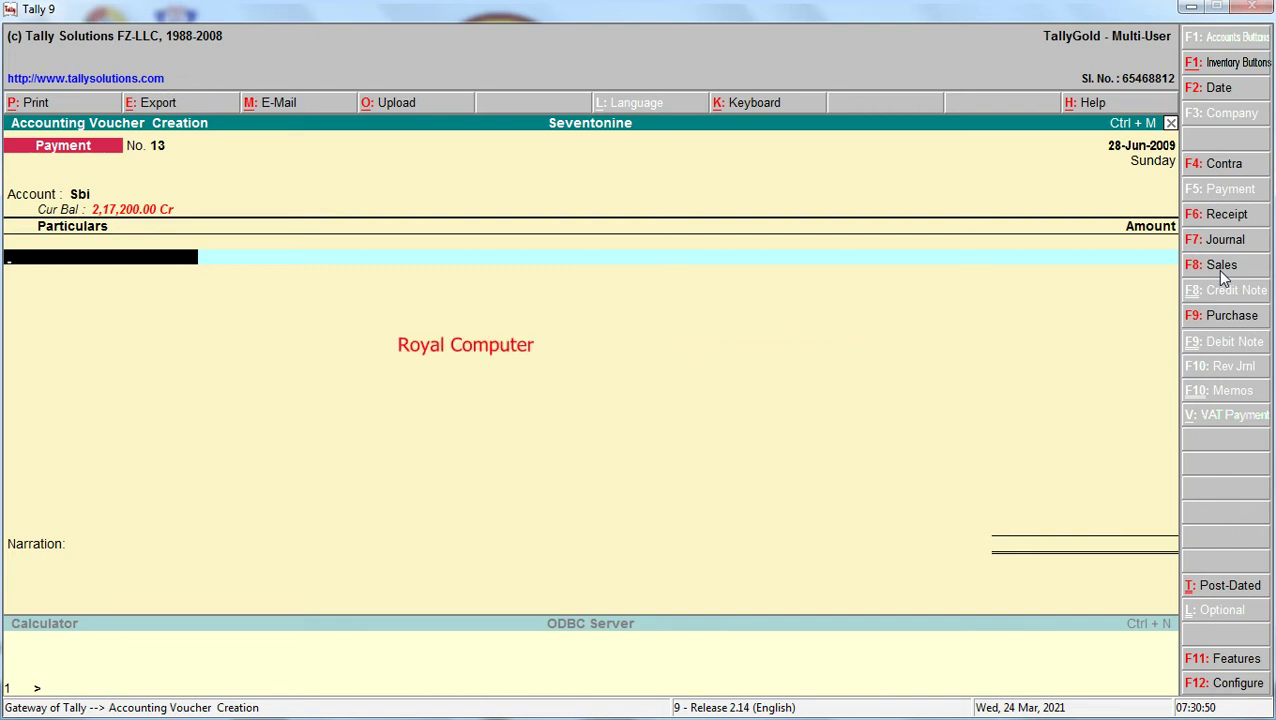
Create the ledger "Telephone Exp" under Indirect Expenses for the Sbi payment's particulars.
{"action": "key", "text": "alt+c"}
{"action": "type", "text": "Telephone"}
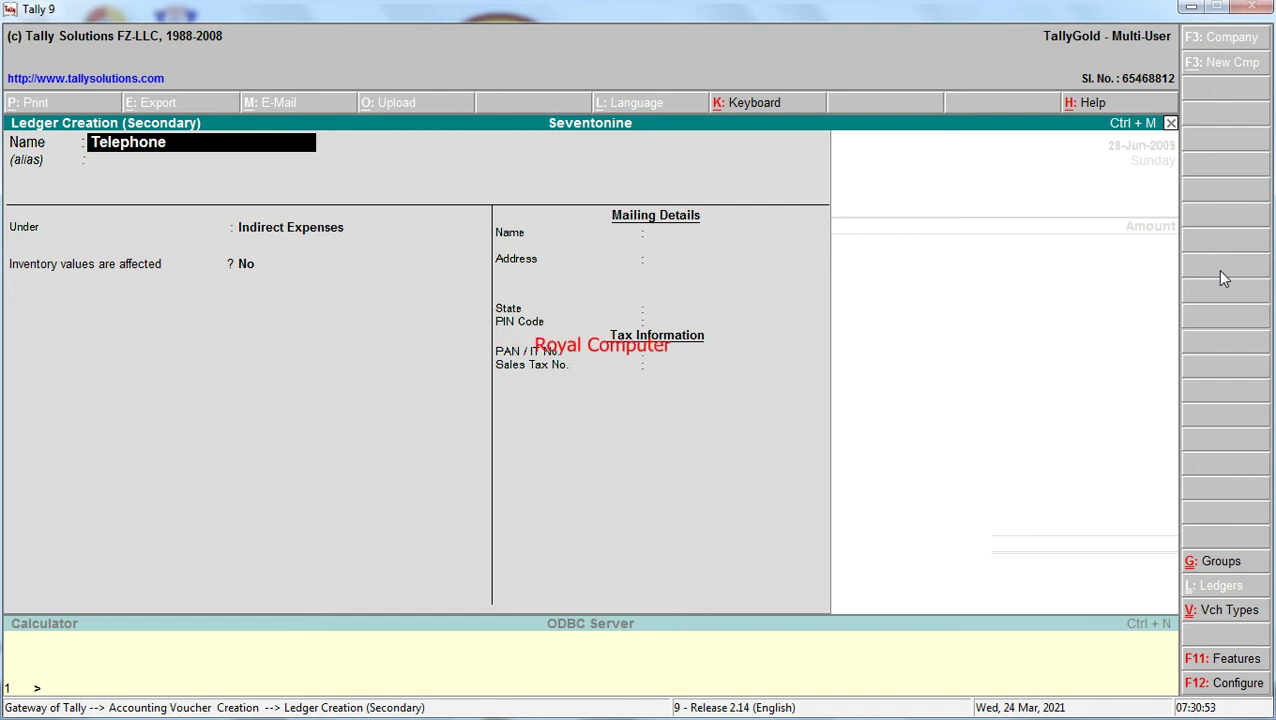
{"action": "key", "text": "Return"}
{"action": "key", "text": "Return"}
{"action": "key", "text": "Return"}
{"action": "key", "text": "Return"}
{"action": "key", "text": "Return"}
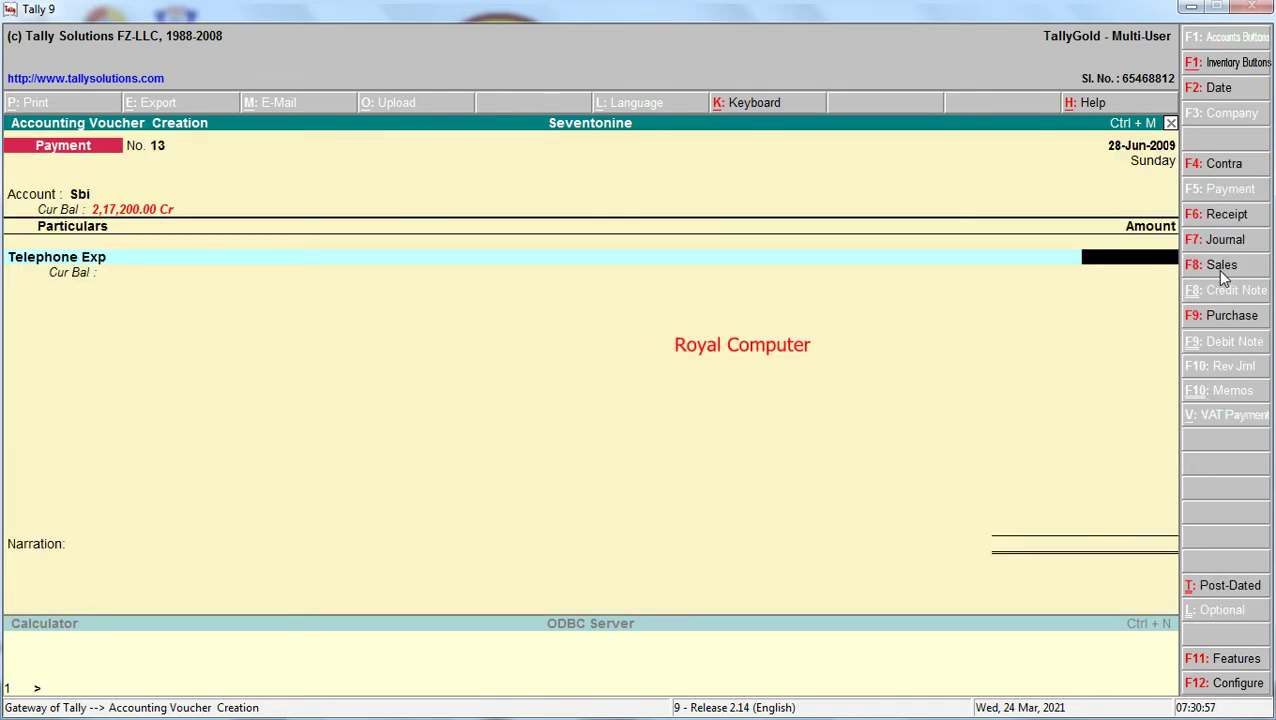
Enter 2,000 as the Telephone Exp amount and save the Sbi payment voucher.
{"action": "type", "text": "2000"}
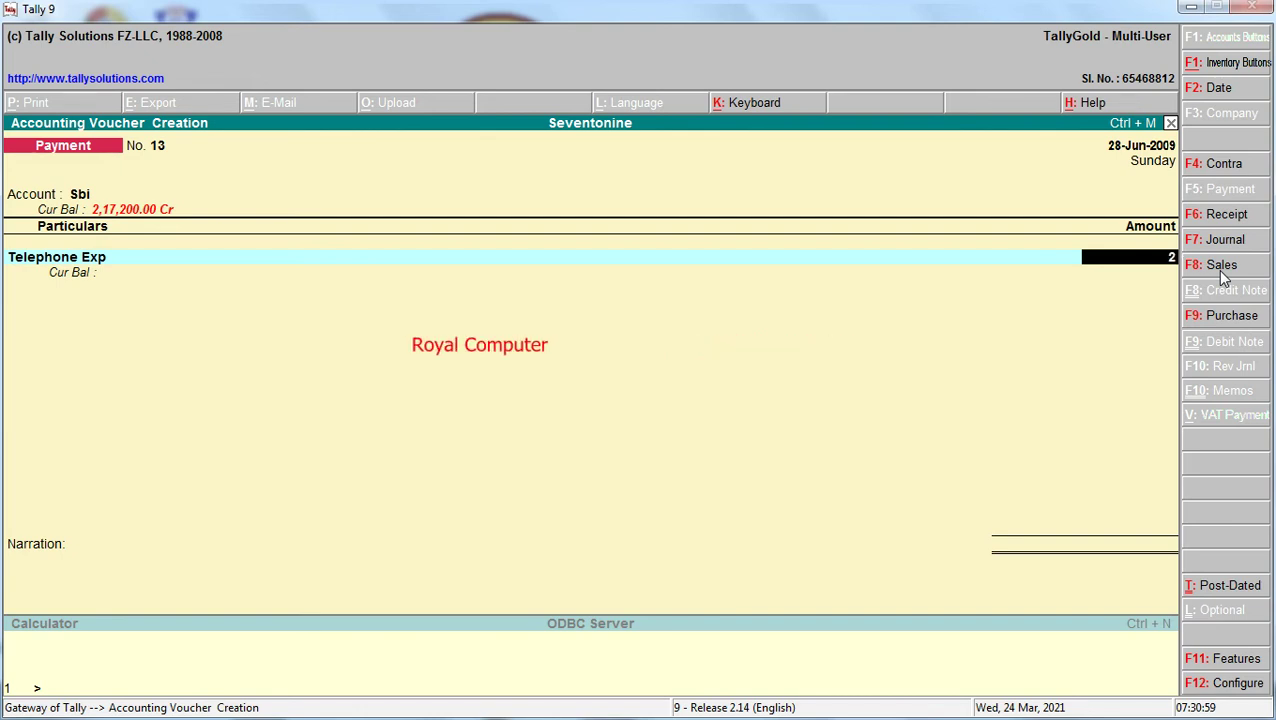
{"action": "key", "text": "Return"}
{"action": "key", "text": "Return"}
{"action": "key", "text": "Return"}
{"action": "key", "text": "Return"}
{"action": "key", "text": "Return"}
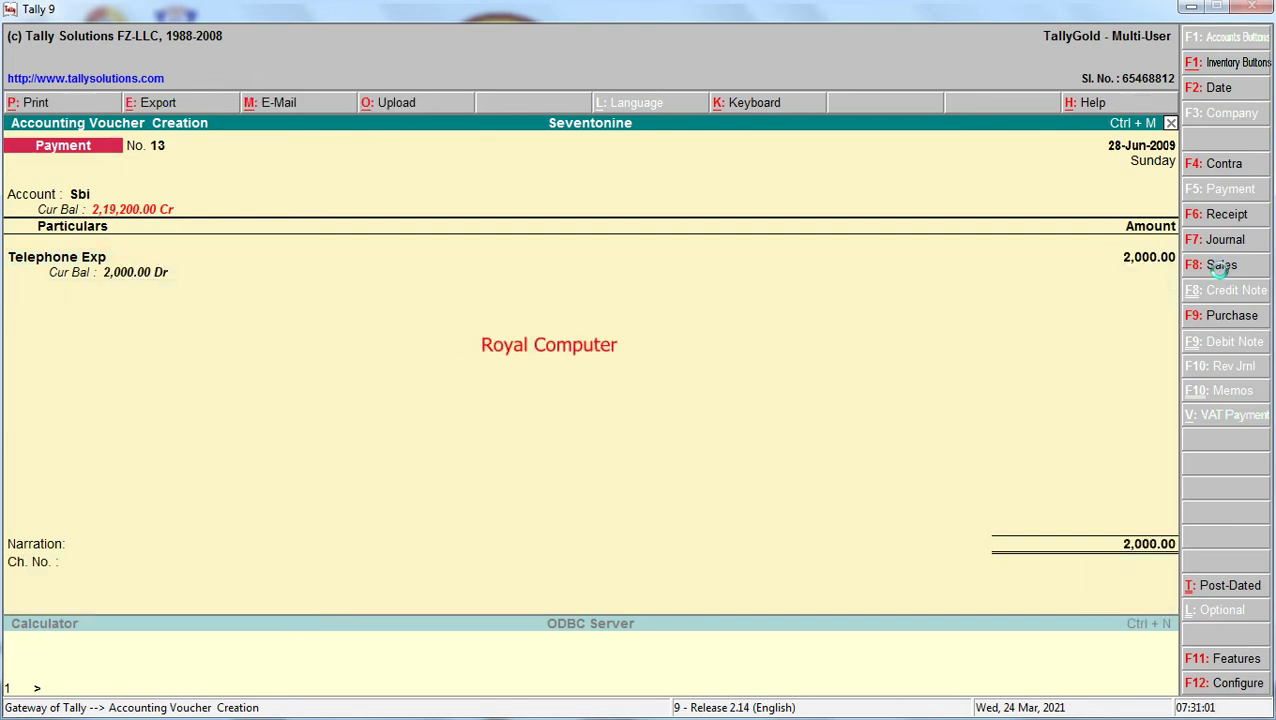
Set the voucher date to 29-6-2009 and choose Sbi as the account for the next payment voucher.
{"action": "key", "text": "F2"}
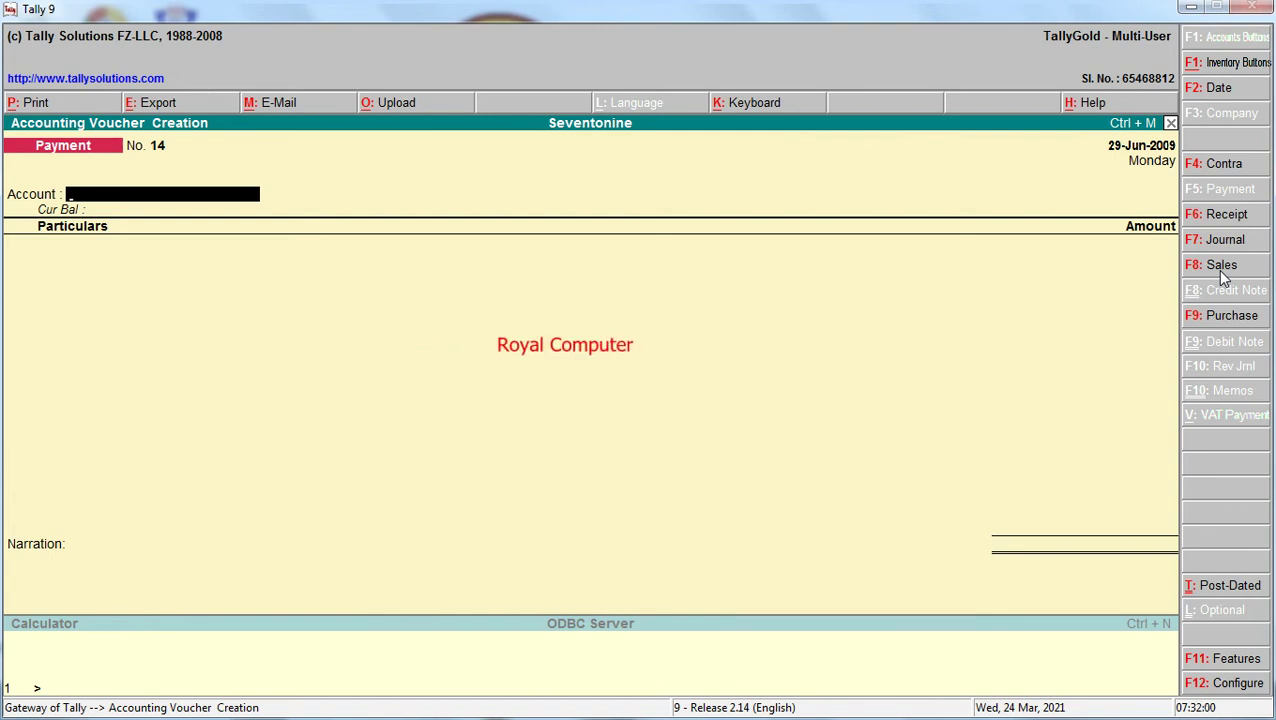
{"action": "type", "text": "S"}
{"action": "key", "text": "Return"}
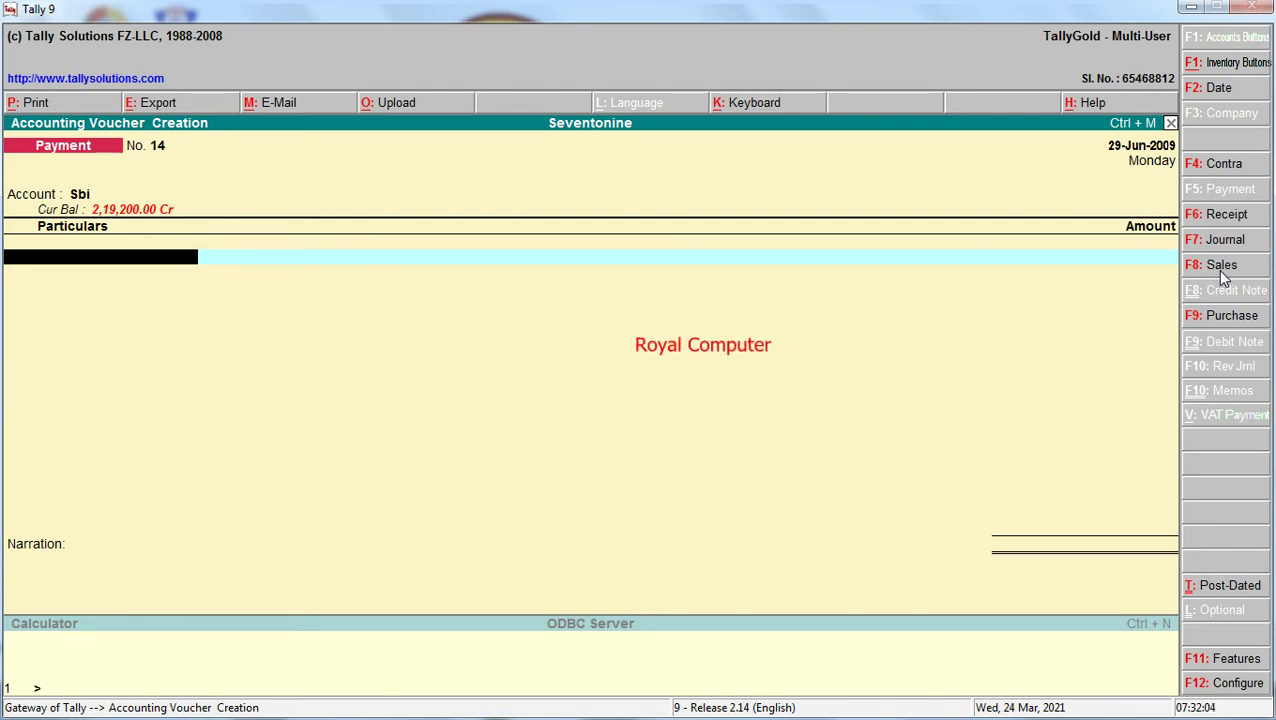
Enter a payment of 25,000 to K K & Sons and allocate it as Agst Ref to bill 1.
{"action": "type", "text": "Kk"}
{"action": "key", "text": "Return"}
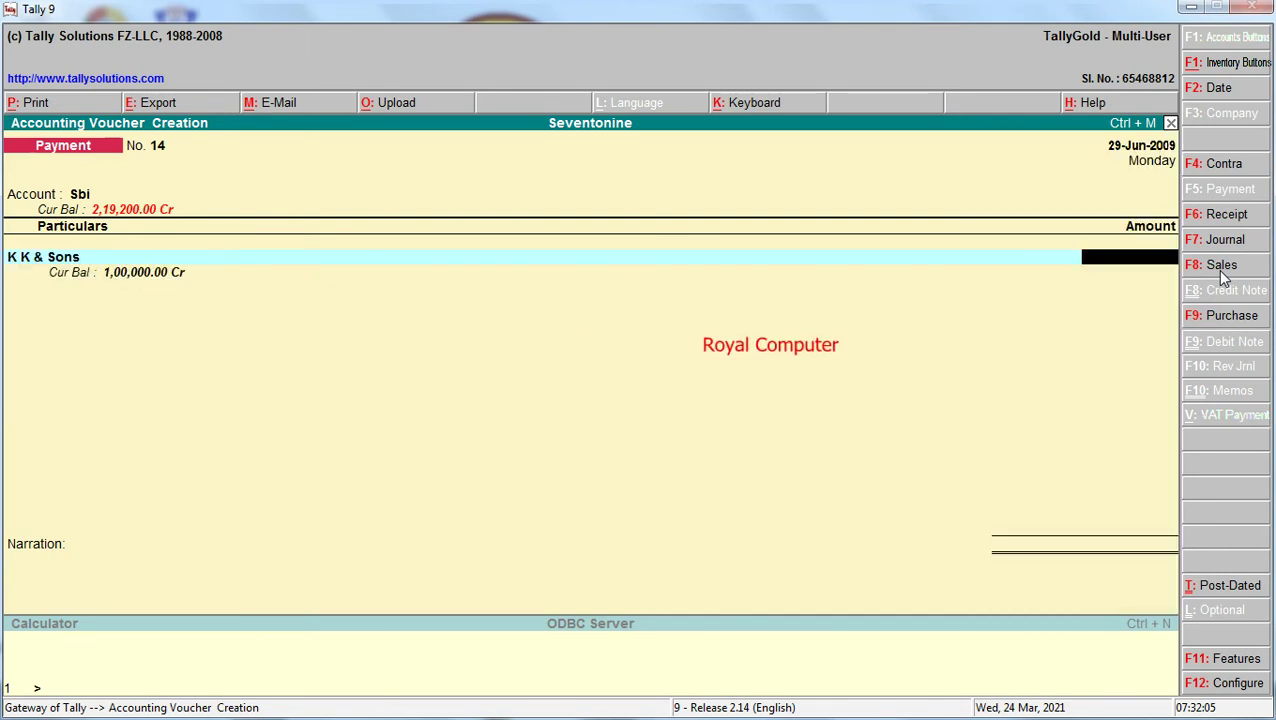
{"action": "type", "text": "25,000"}
{"action": "key", "text": "Return"}
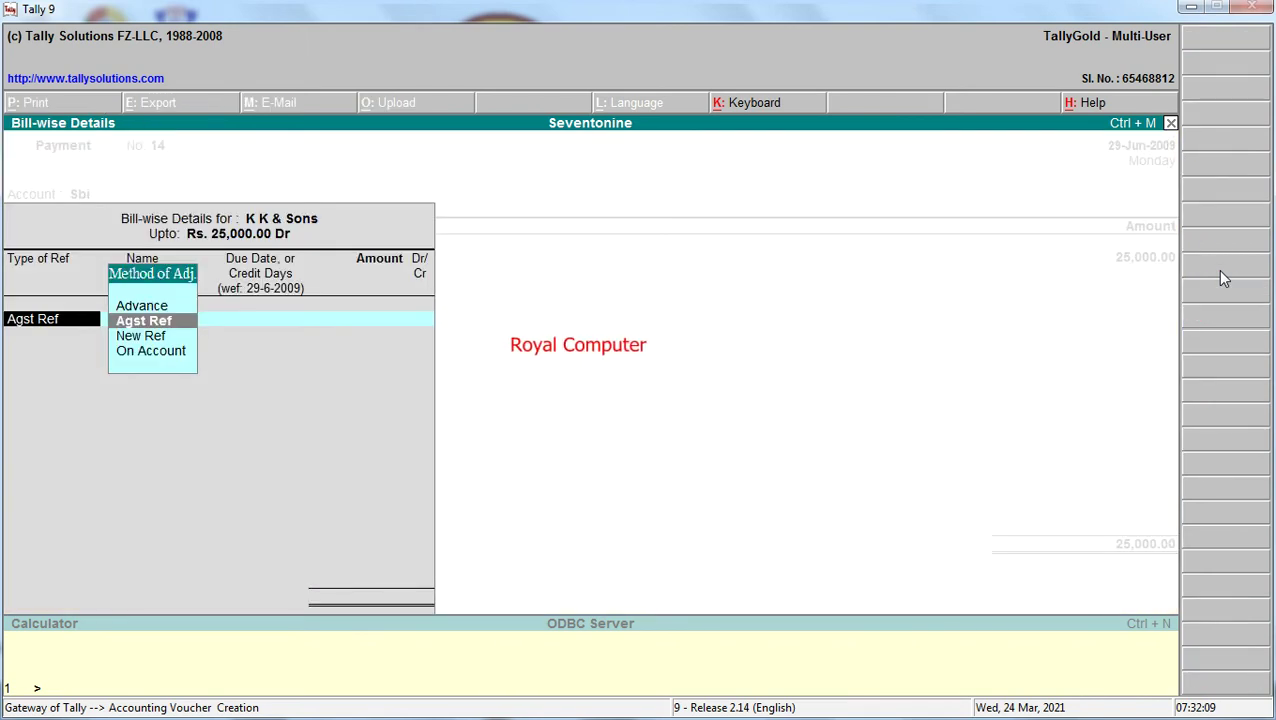
{"action": "key", "text": "Return"}
{"action": "key", "text": "Return"}
{"action": "key", "text": "Return"}
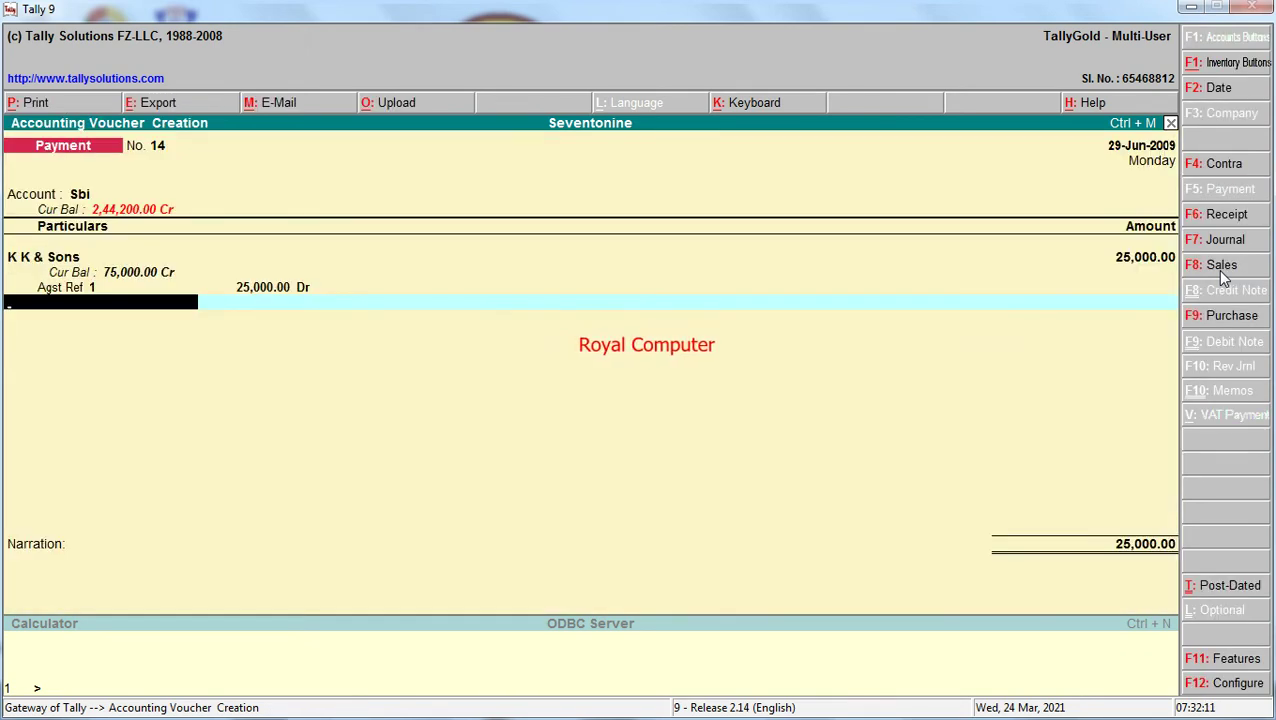
Add Bank Charges of 40 to the K K & Sons payment and save the voucher.
{"action": "type", "text": "B"}
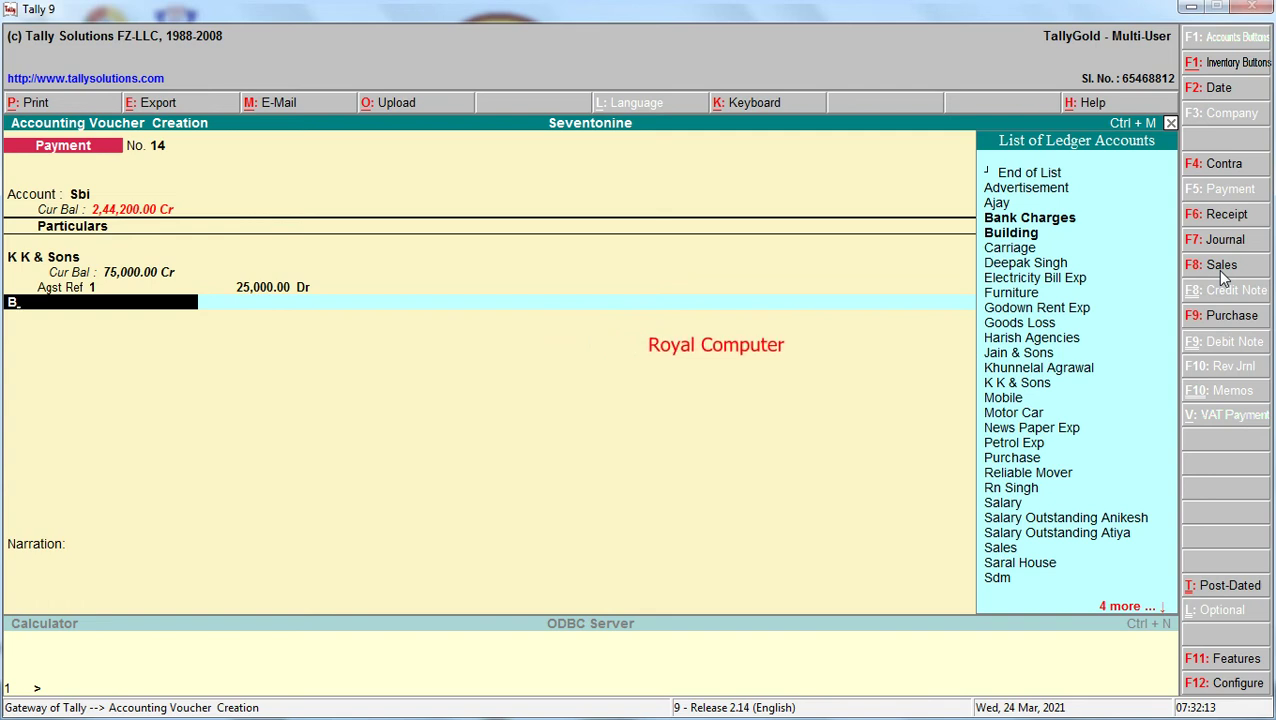
{"action": "key", "text": "Return"}
{"action": "type", "text": "40"}
{"action": "key", "text": "Return"}
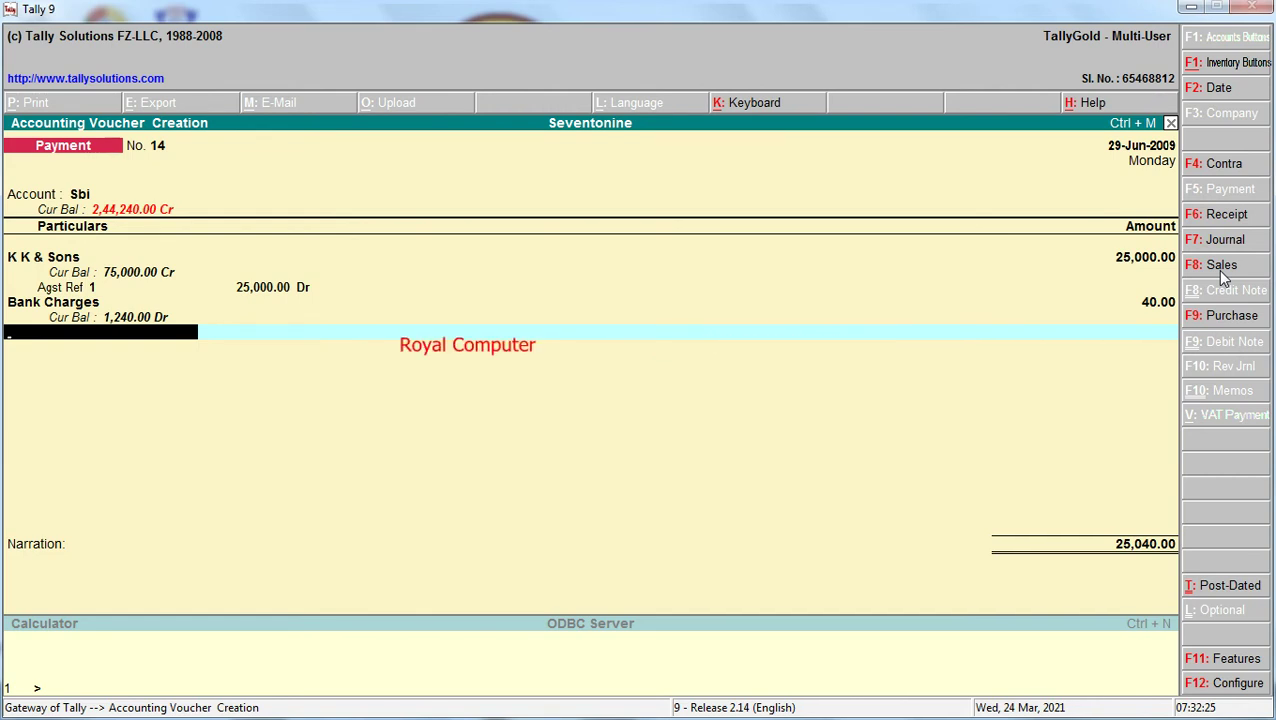
{"action": "key", "text": "Return"}
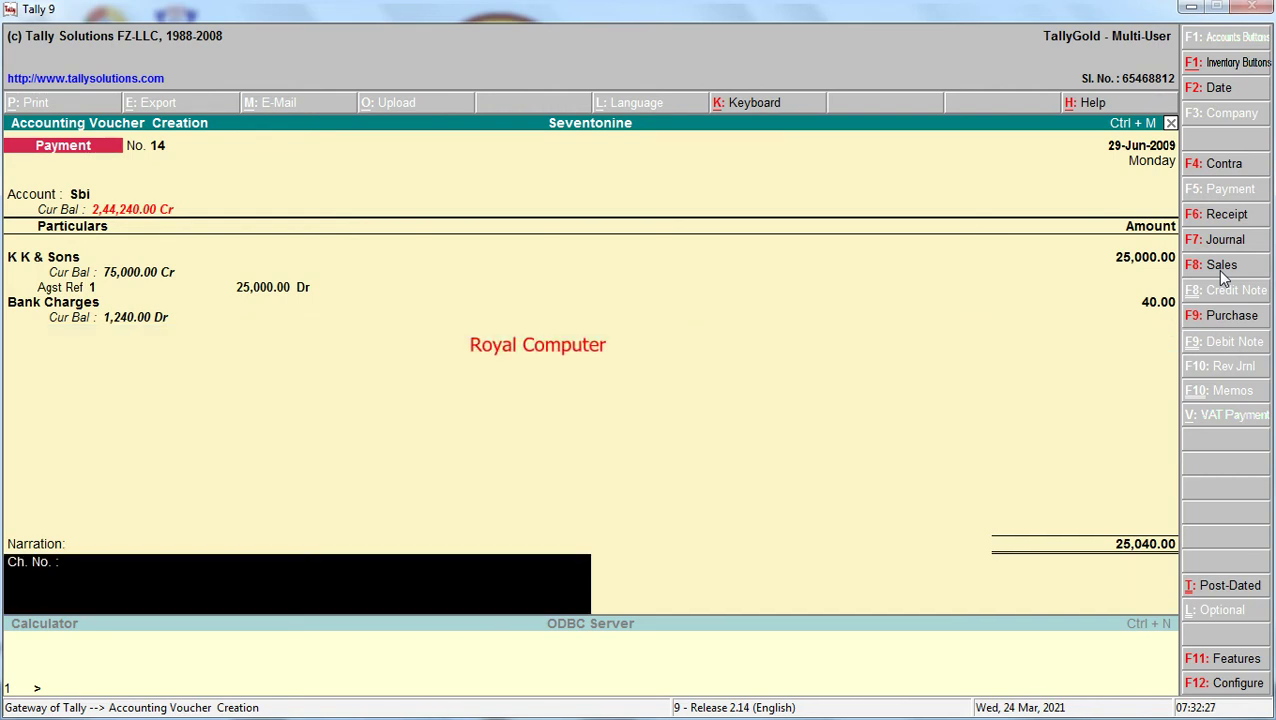
{"action": "key", "text": "Return"}
{"action": "key", "text": "Return"}
Set the voucher date to 30-6-2009 and choose Cash as the account for the new payment voucher.
{"action": "key", "text": "F2"}
{"action": "type", "text": "30"}
{"action": "key", "text": "Return"}
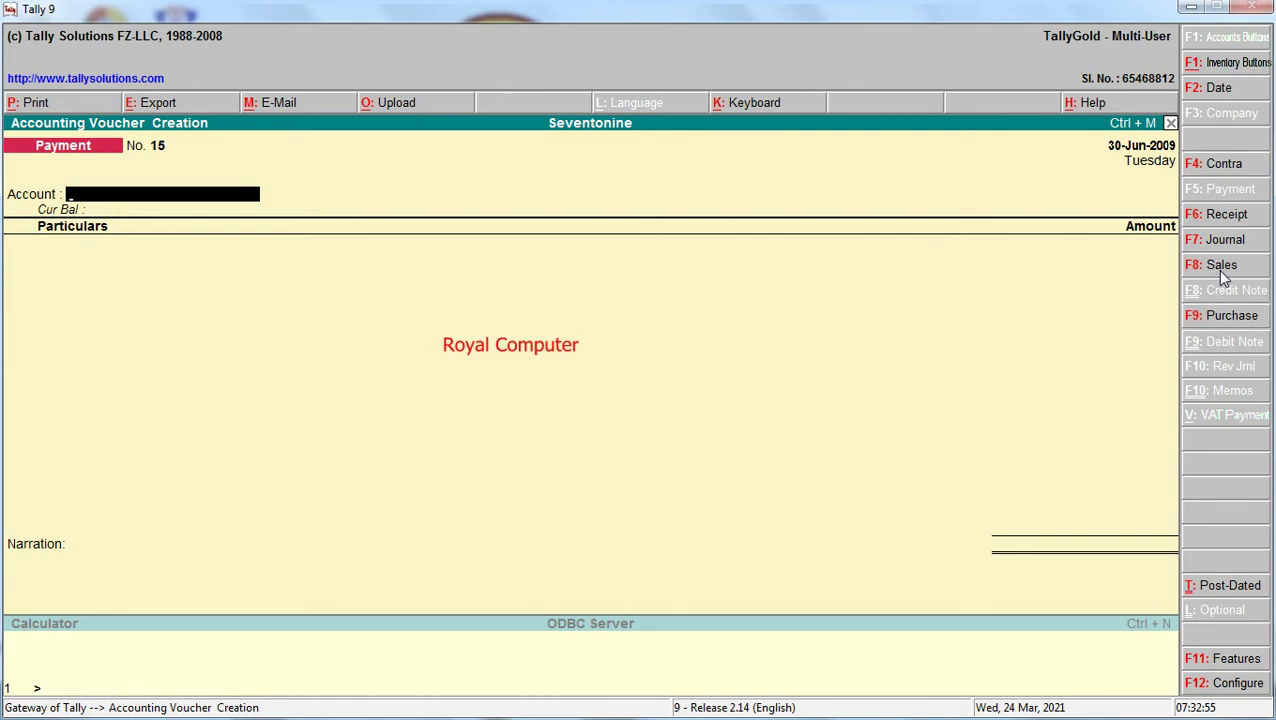
{"action": "type", "text": "c"}
{"action": "key", "text": "Return"}
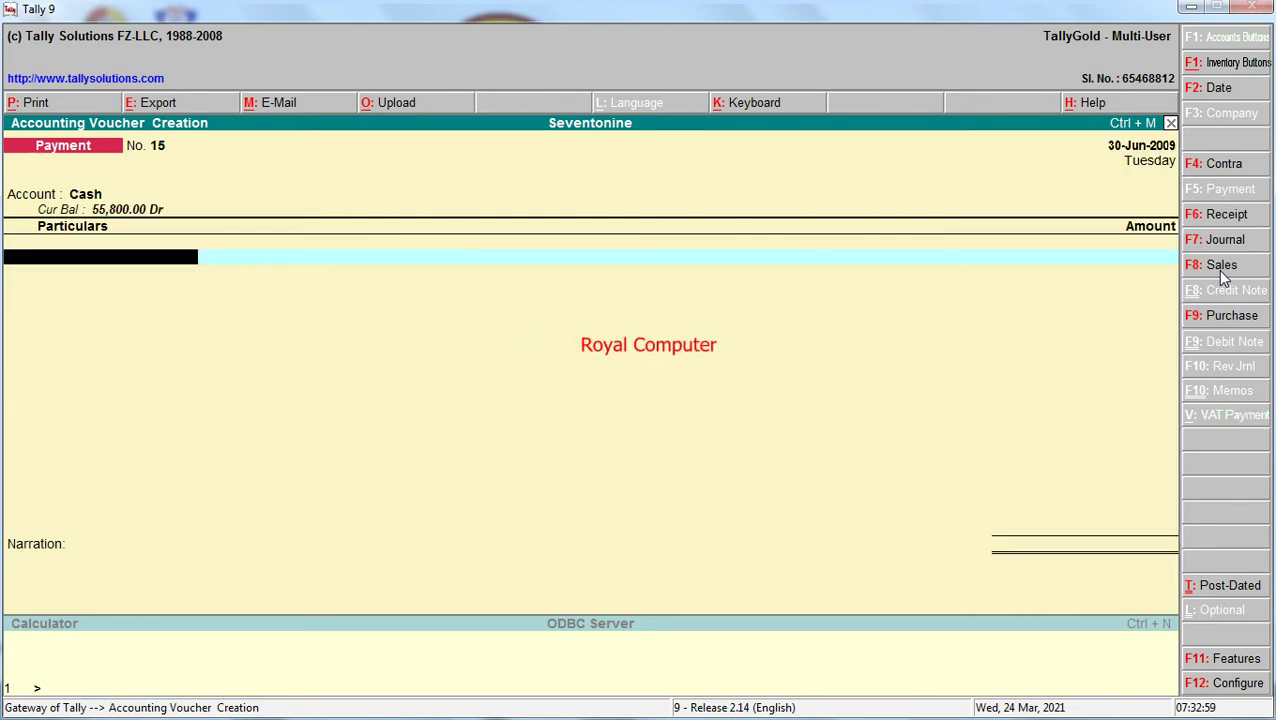
Create a Furniture Repairs ledger under Indirect Expenses and use it in the payment voucher.
{"action": "key", "text": "alt+c"}
{"action": "type", "text": "Furniture Repairs"}
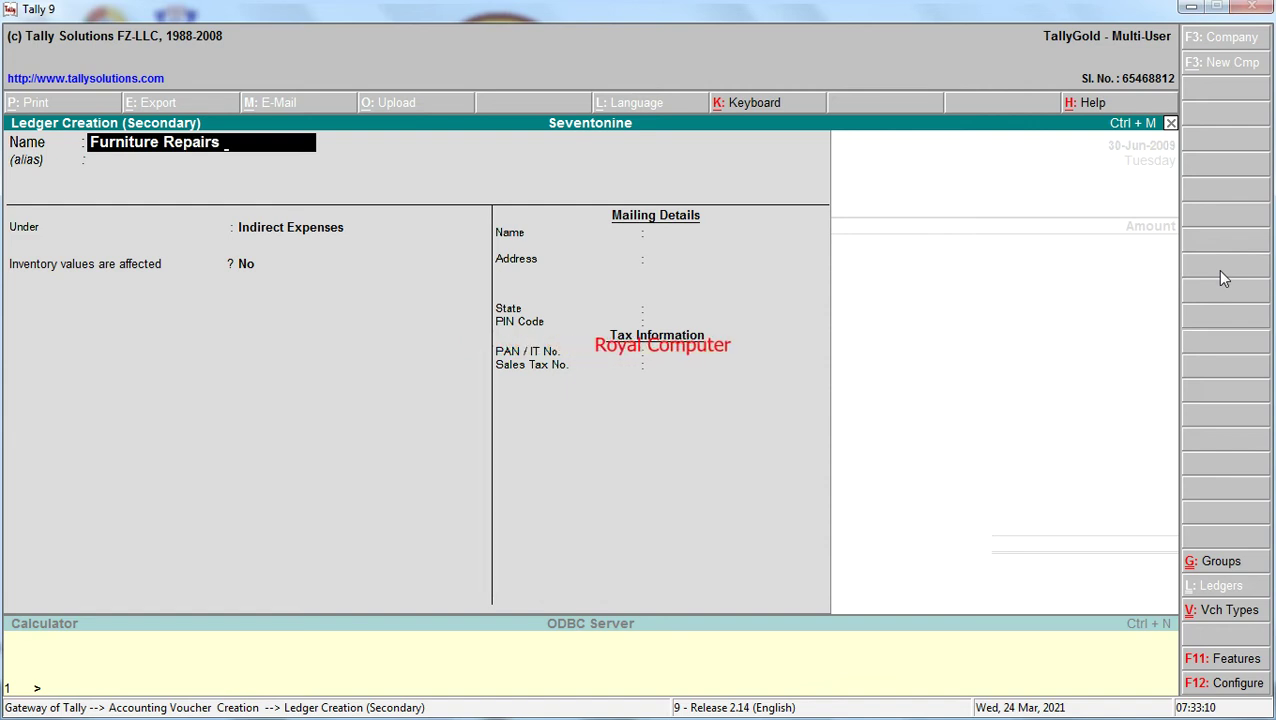
{"action": "key", "text": "Return"}
{"action": "key", "text": "Return"}
{"action": "key", "text": "Return"}
{"action": "key", "text": "Return"}
{"action": "key", "text": "Return"}
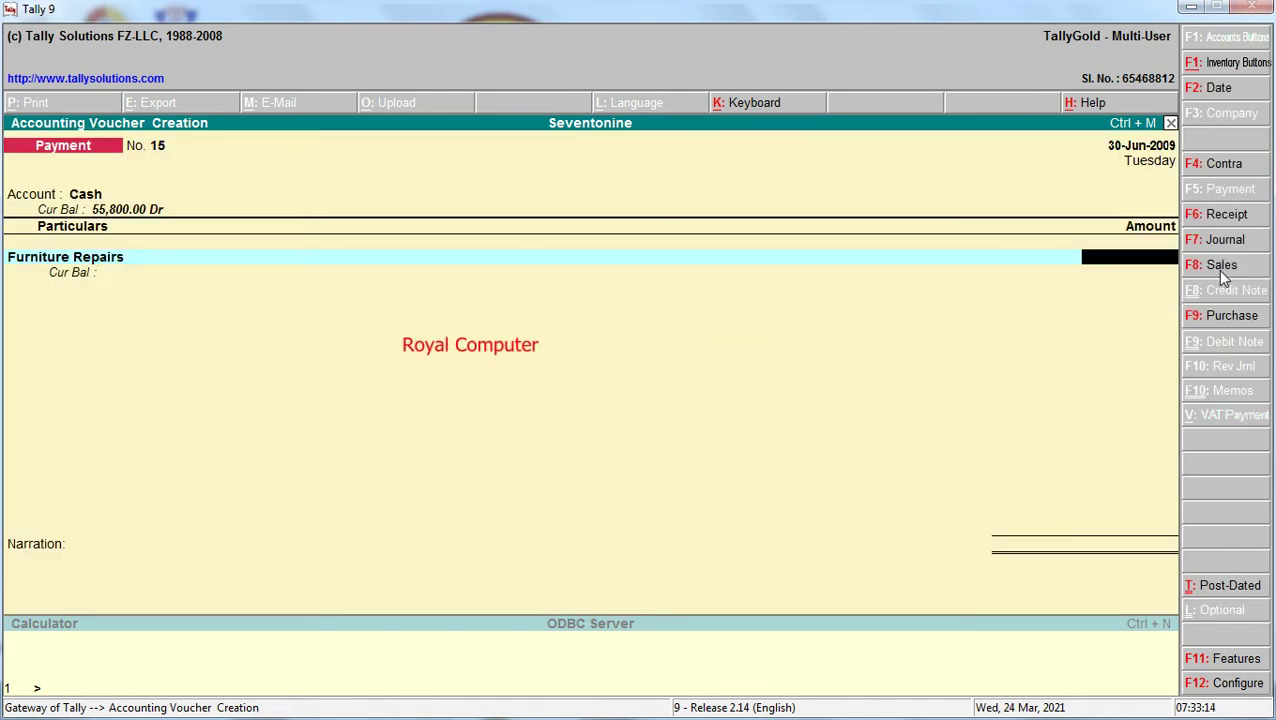
Enter 1,000 for Furniture Repairs and save the cash payment voucher.
{"action": "type", "text": "100"}
{"action": "key", "text": "Return"}
{"action": "key", "text": "Return"}
{"action": "key", "text": "Return"}
{"action": "key", "text": "Return"}
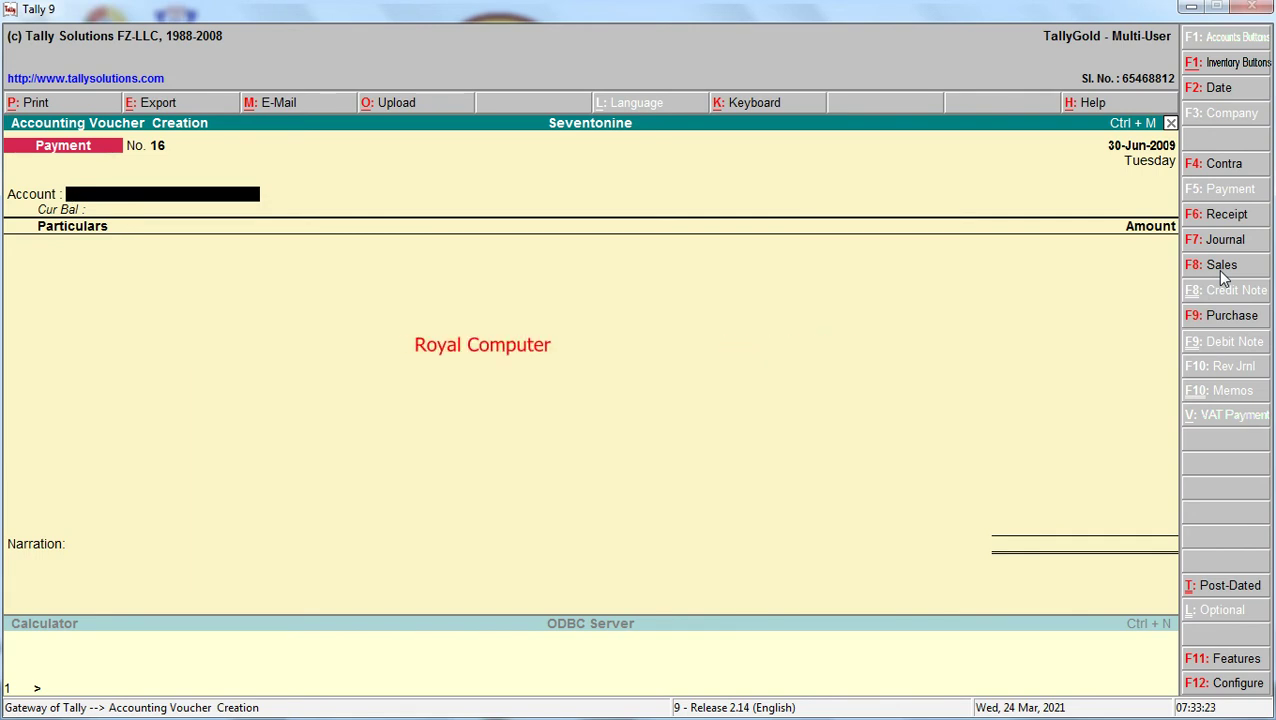
Set the voucher date to 1-7-2009 and choose Axis Bank as the account for the new payment voucher.
{"action": "key", "text": "F2"}
{"action": "type", "text": "1-7"}
{"action": "key", "text": "Return"}
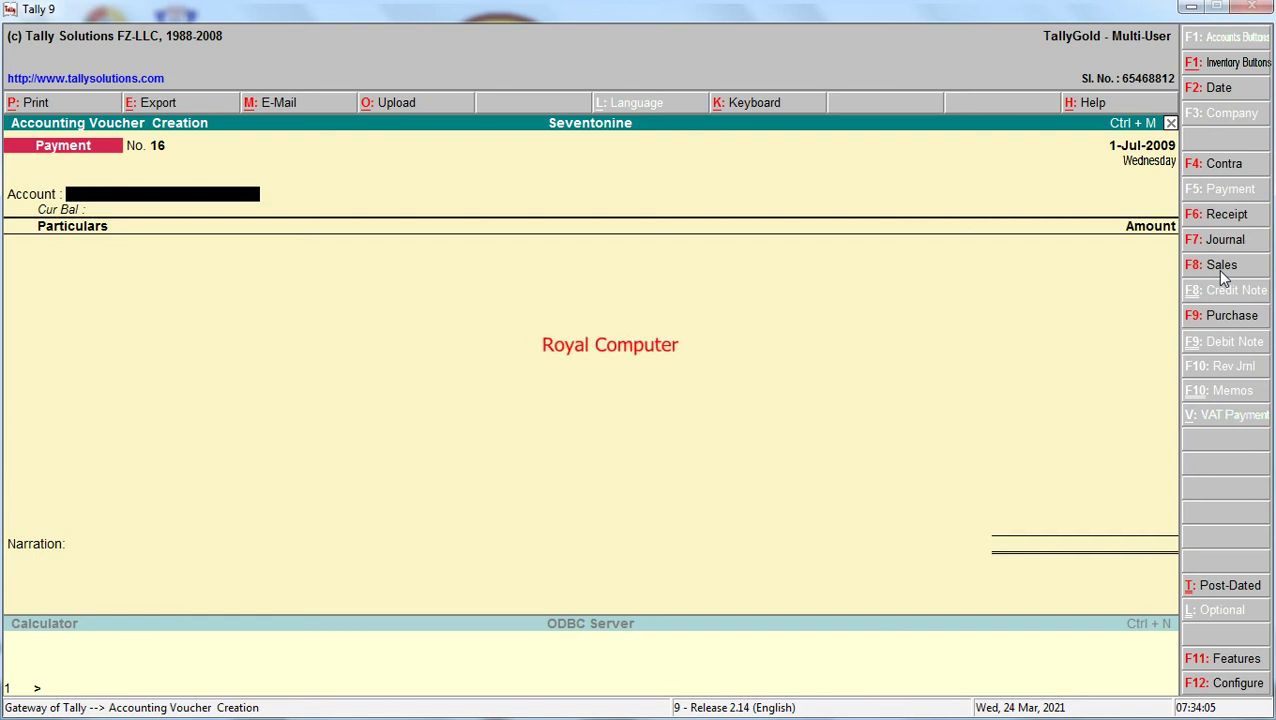
{"action": "type", "text": "A"}
{"action": "key", "text": "Return"}
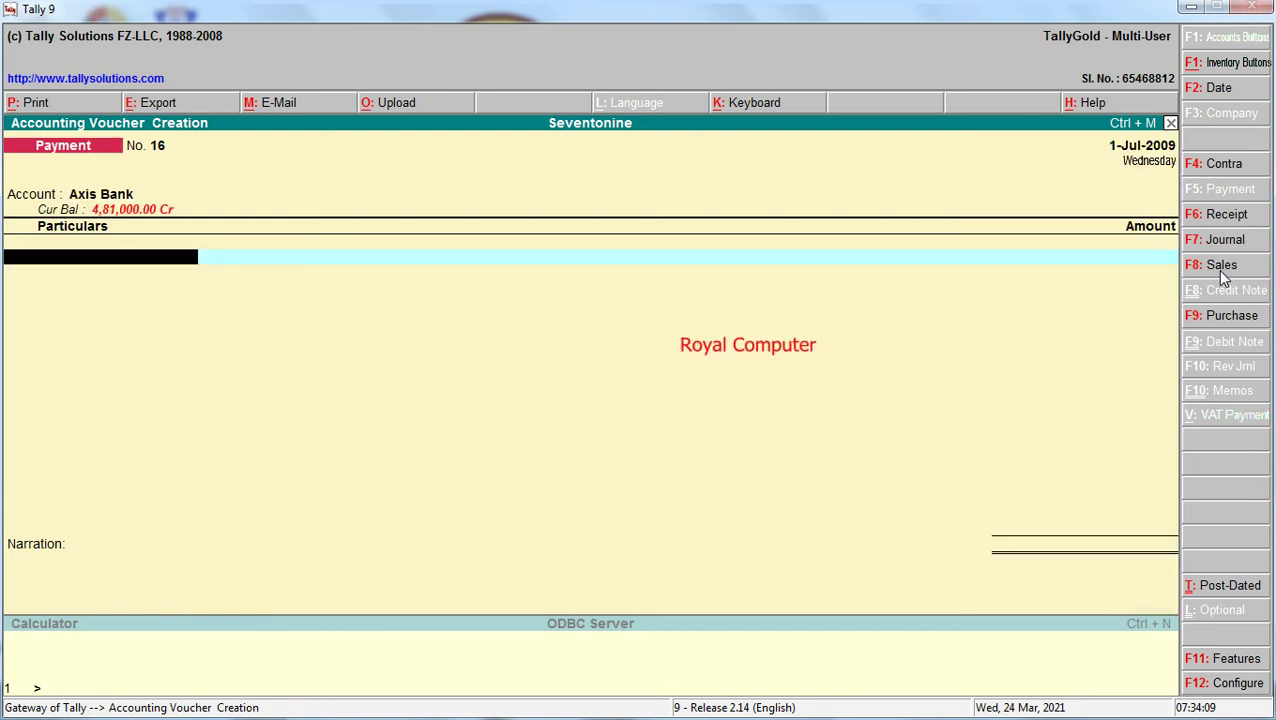
Enter a payment of 20,000 to Saral House.
{"action": "type", "text": "Sa"}
{"action": "key", "text": "Down"}
{"action": "key", "text": "Down"}
{"action": "key", "text": "Down"}
{"action": "key", "text": "Down"}
{"action": "key", "text": "Return"}
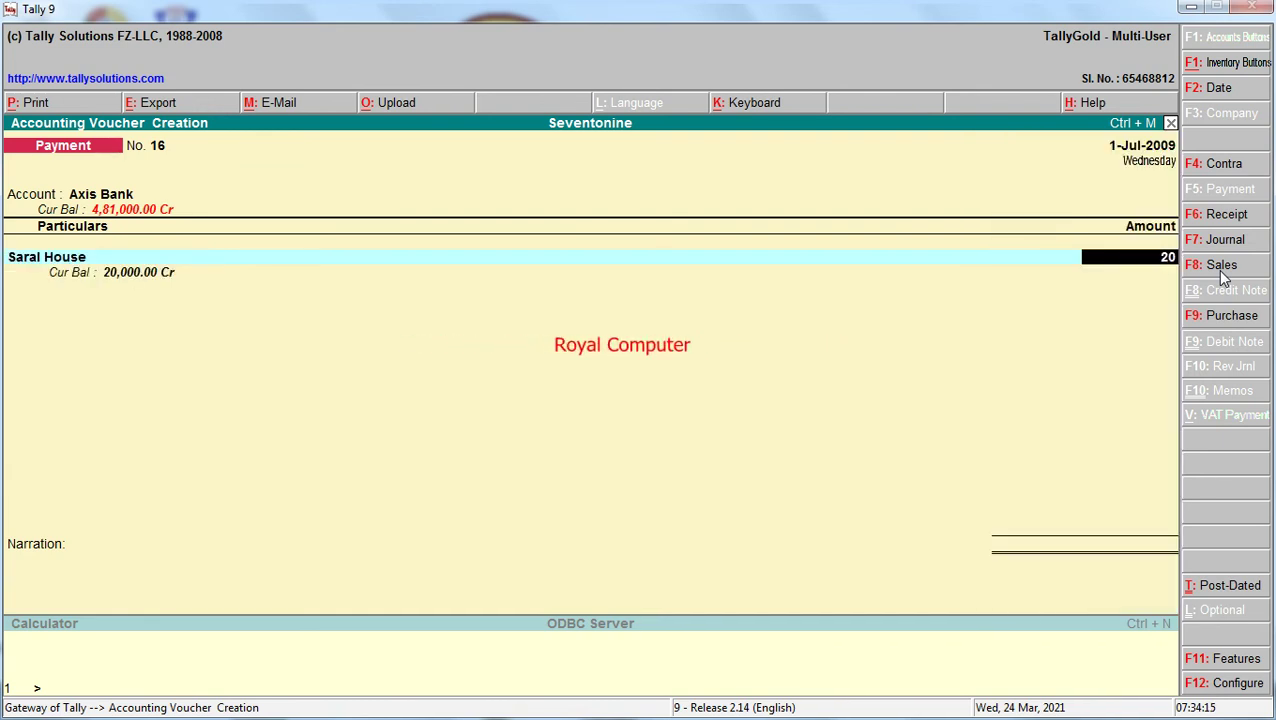
{"action": "key", "text": "Return"}
Allocate the Saral House payment as On Account for 20,000 Dr and save the voucher.
{"action": "key", "text": "Return"}
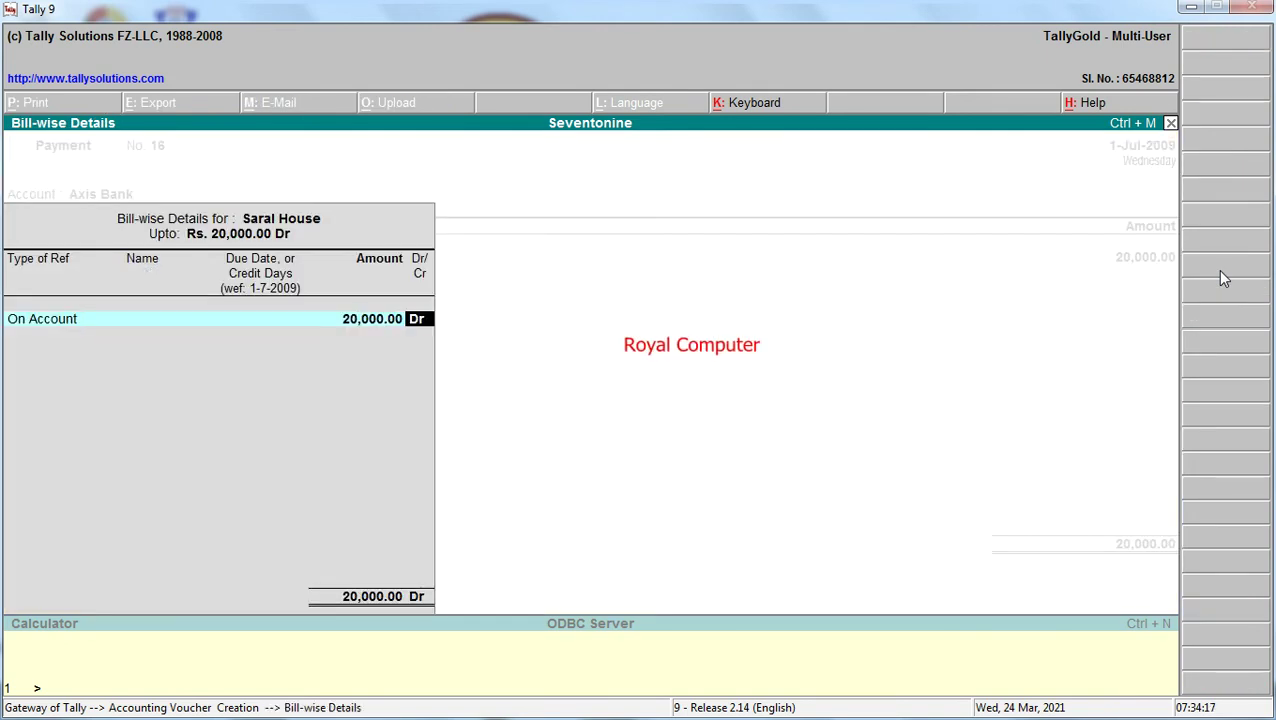
{"action": "key", "text": "Return"}
{"action": "key", "text": "Return"}
{"action": "key", "text": "Return"}
{"action": "key", "text": "Return"}
{"action": "key", "text": "Return"}
Set the date of the new payment voucher to 2-7-2009.
{"action": "key", "text": "F2"}
{"action": "type", "text": "2"}
{"action": "key", "text": "Return"}
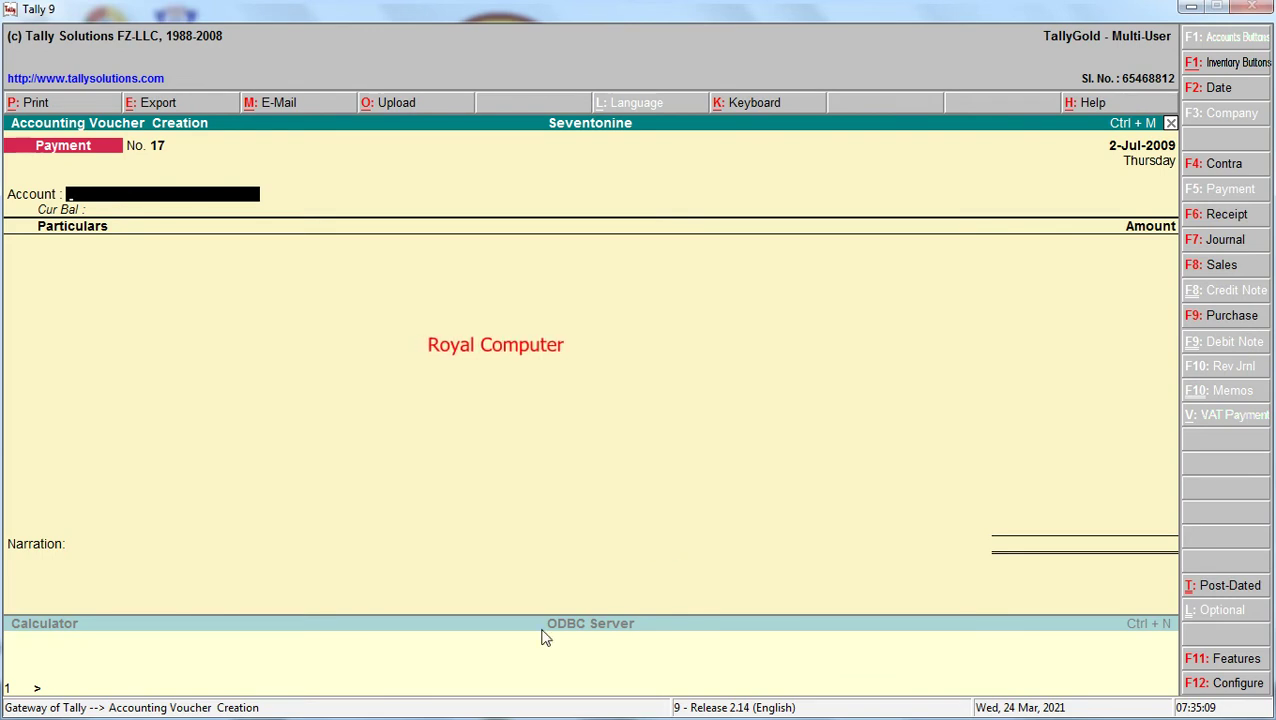
Choose Cash as the payment account and select the individual lender's ledger with the 50,000 Cr balance.
{"action": "left_click", "coordinate": [478, 668]}
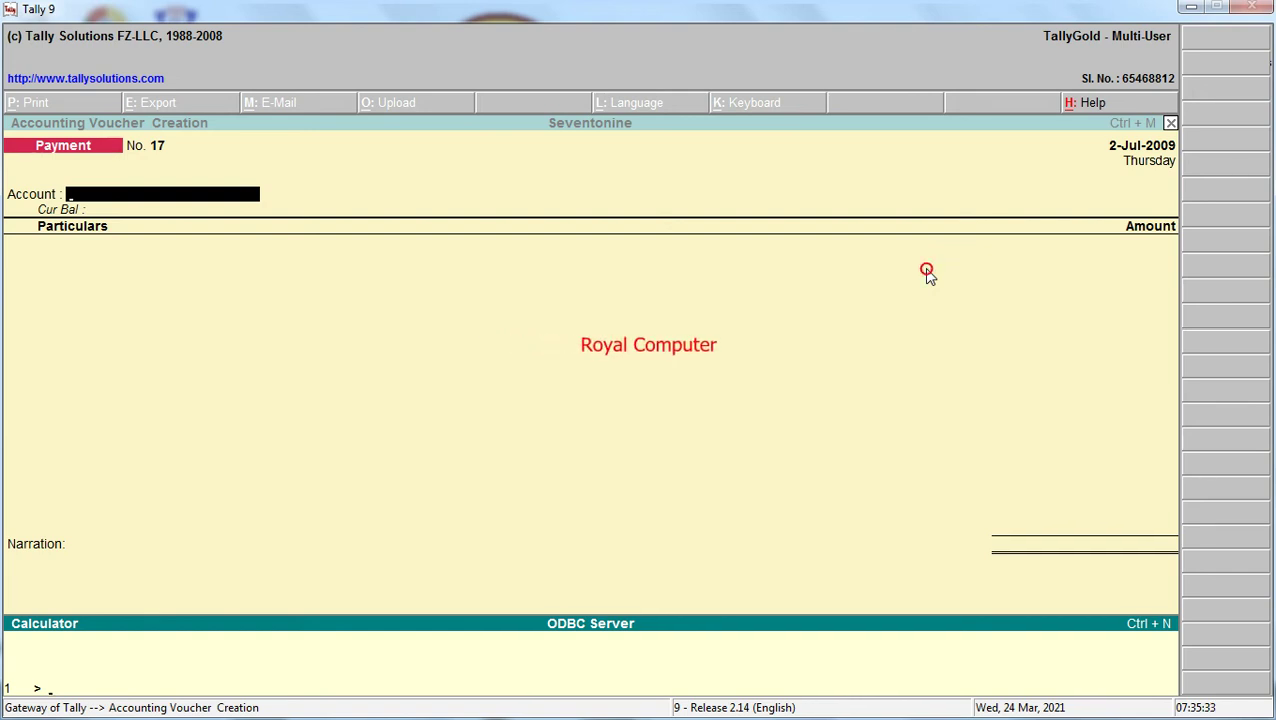
{"action": "key", "text": "ctrl+m"}
{"action": "type", "text": "c"}
{"action": "key", "text": "Return"}
{"action": "type", "text": "Dee"}
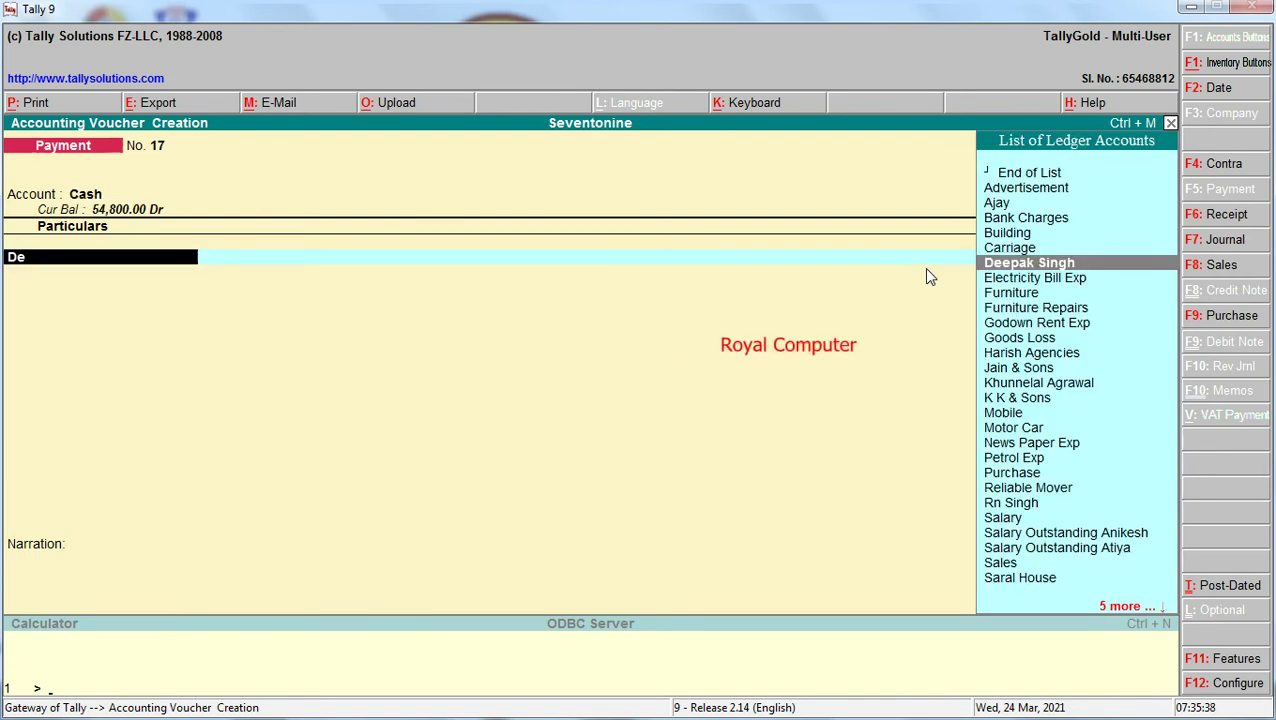
{"action": "key", "text": "Return"}
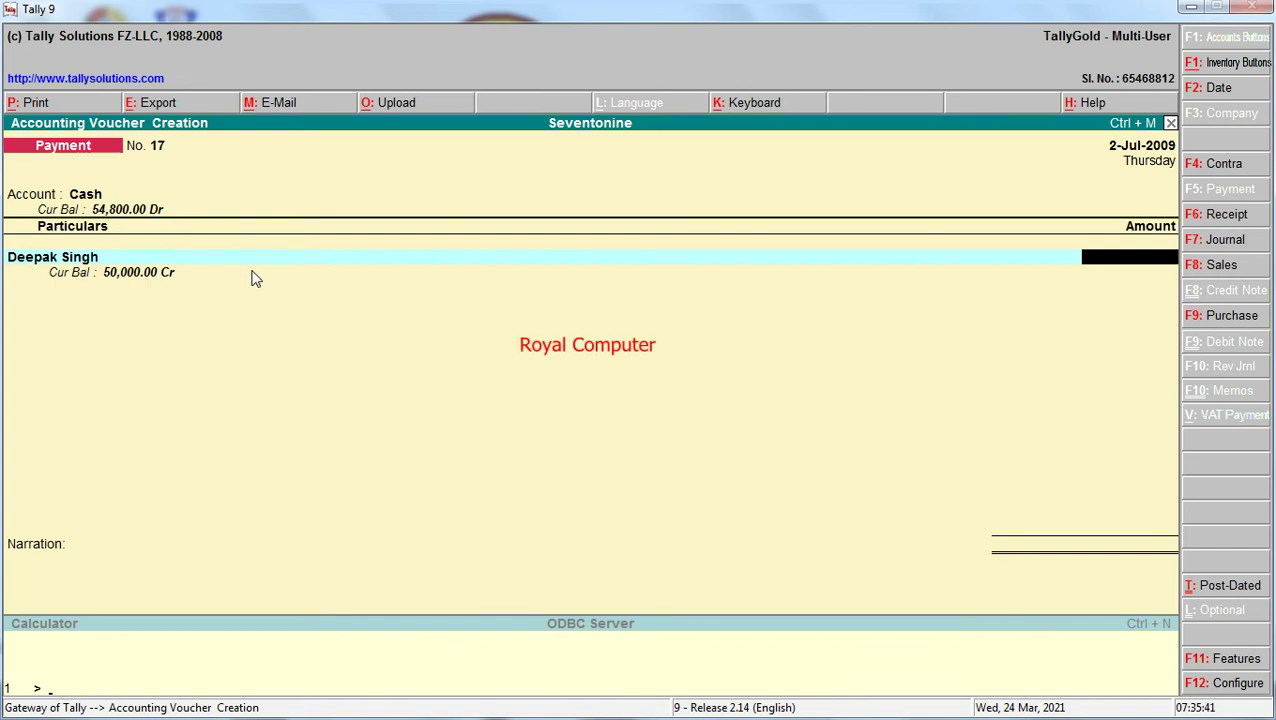
Calculate three months' loan interest in the built-in calculator with 50000*1.5/100 and 750*3, and return to the voucher.
{"action": "key", "text": "ctrl+n"}
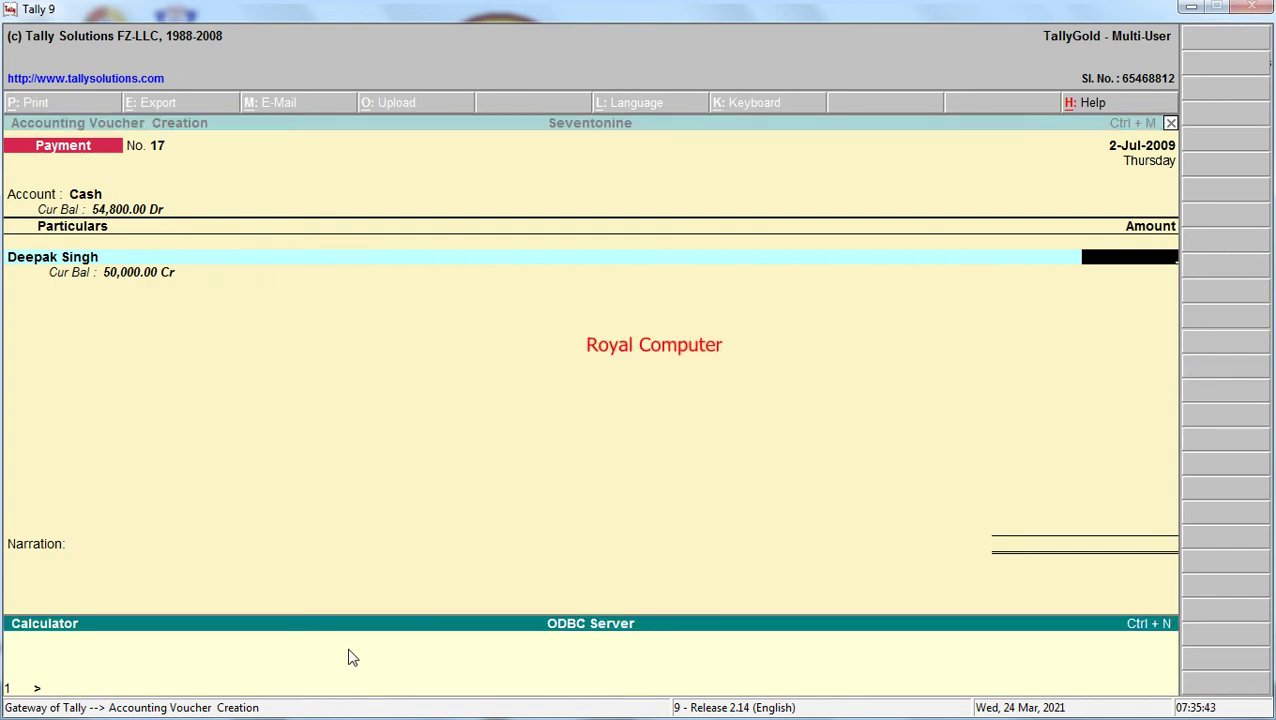
{"action": "type", "text": "50000"}
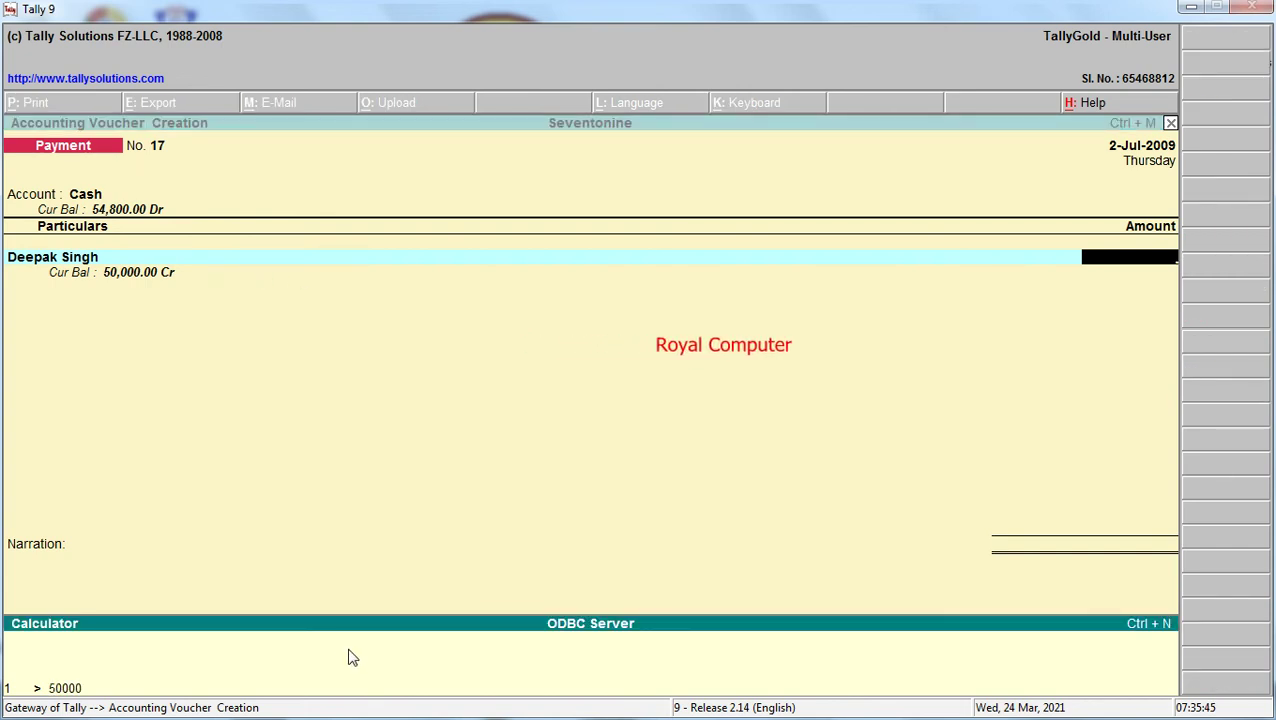
{"action": "type", "text": "*1"}
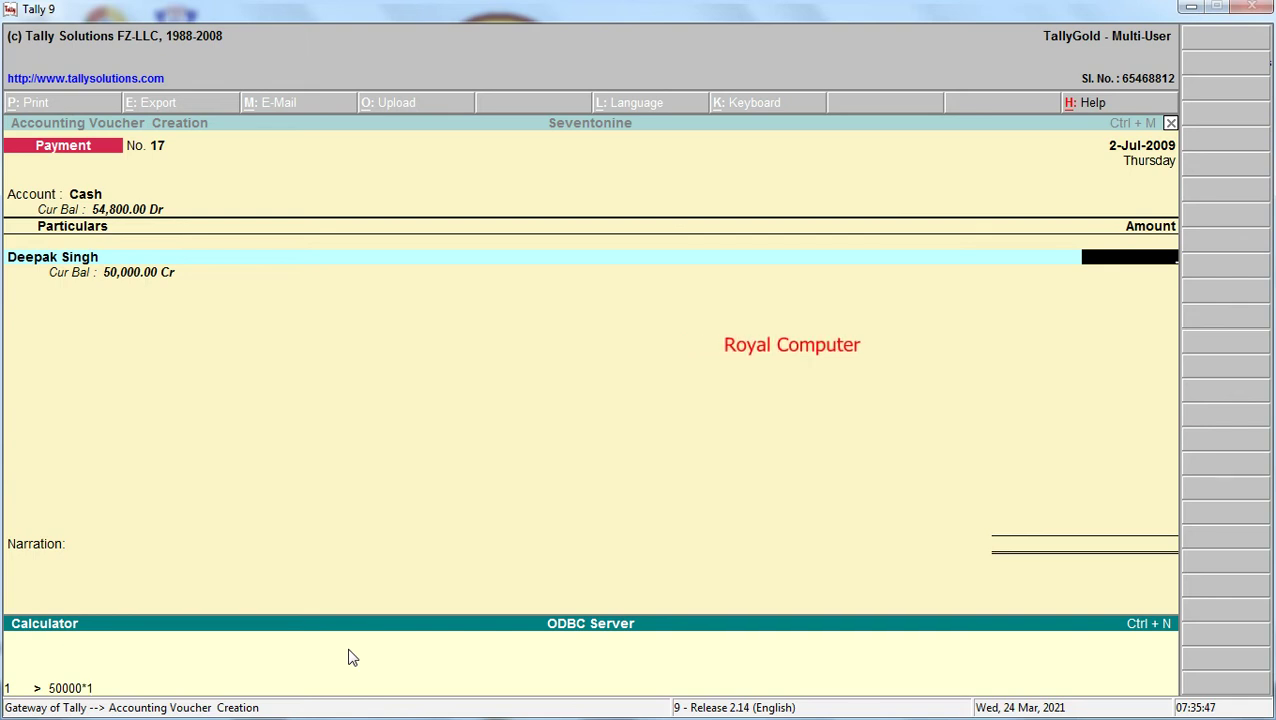
{"action": "type", "text": ".5/100"}
{"action": "key", "text": "Return"}
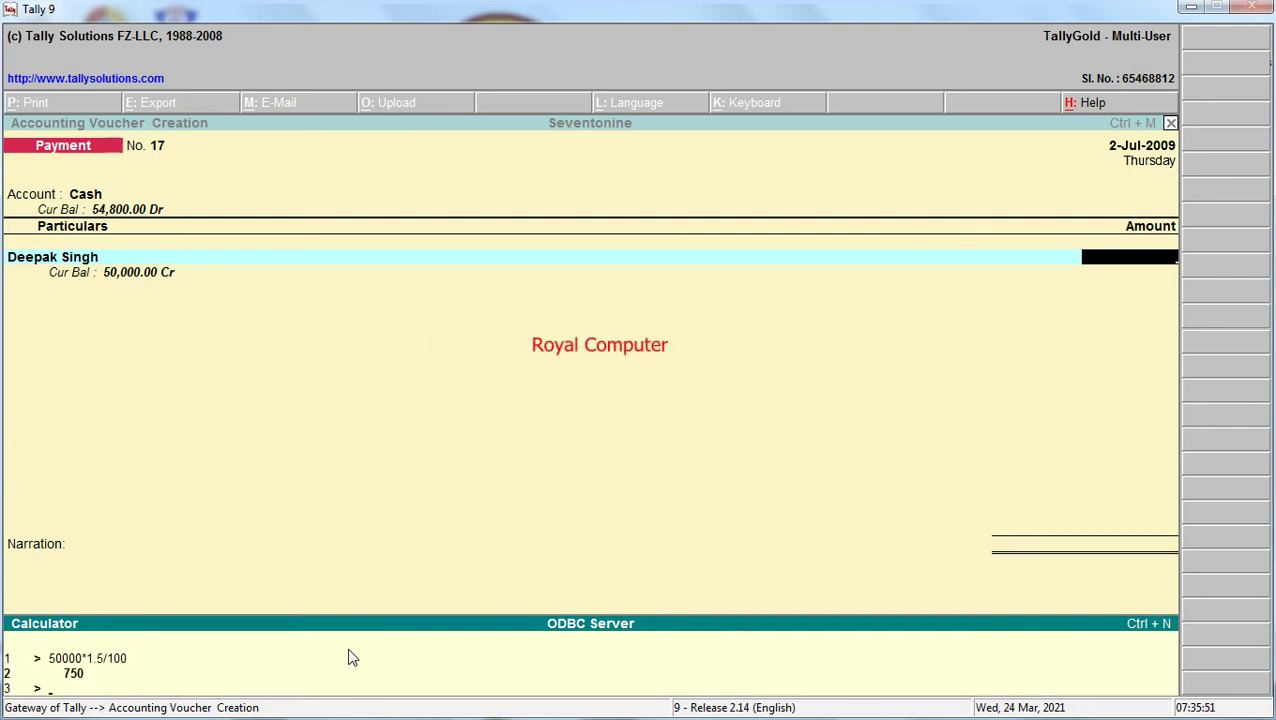
{"action": "type", "text": "750*3"}
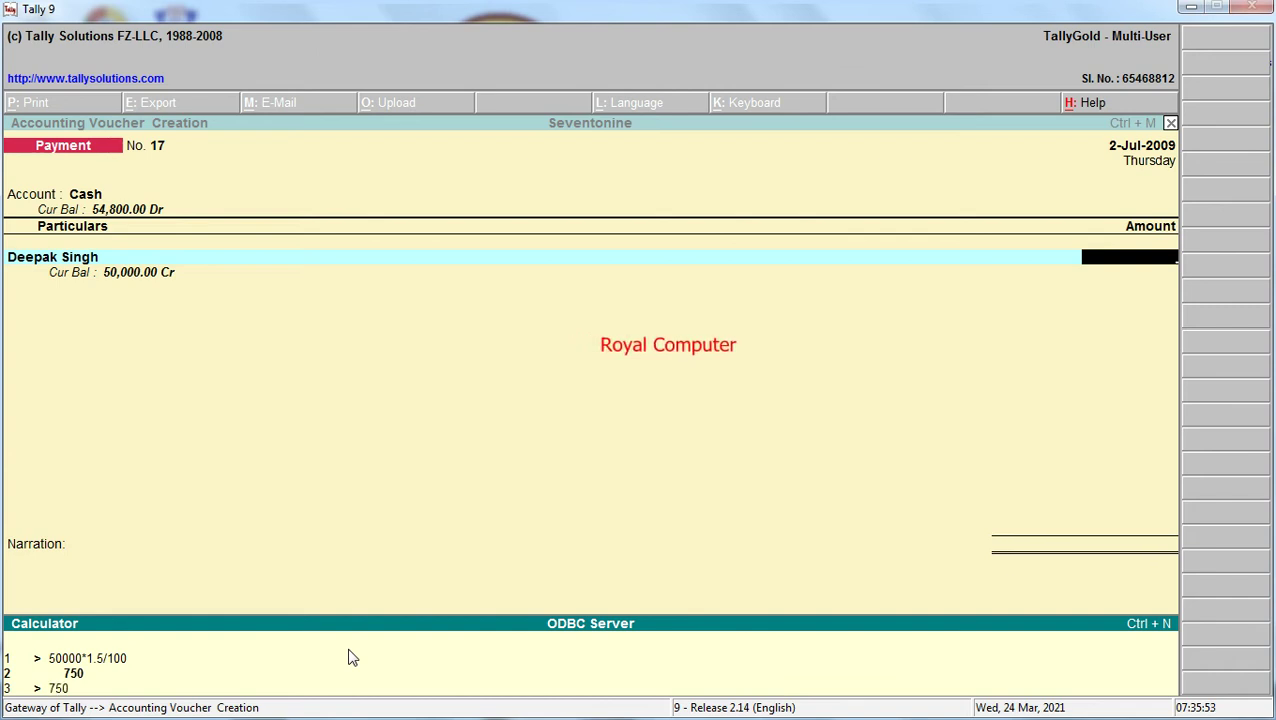
{"action": "key", "text": "Return"}
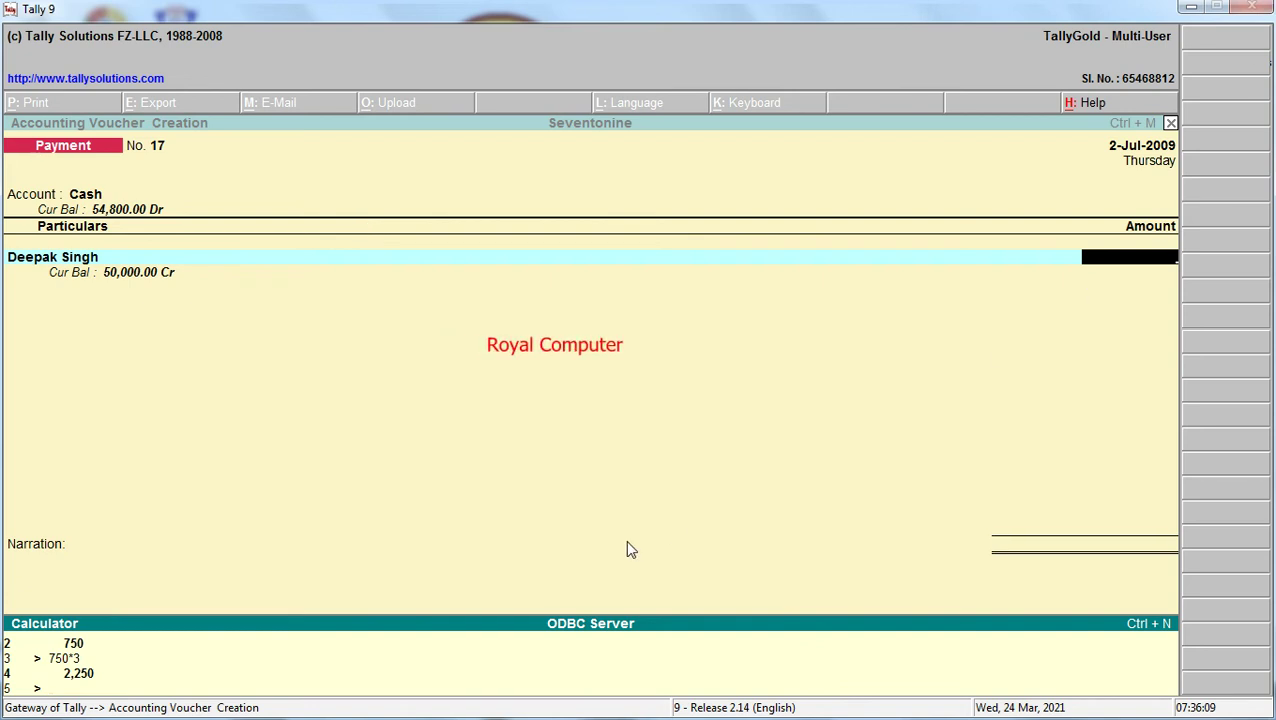
{"action": "left_click", "coordinate": [638, 510]}
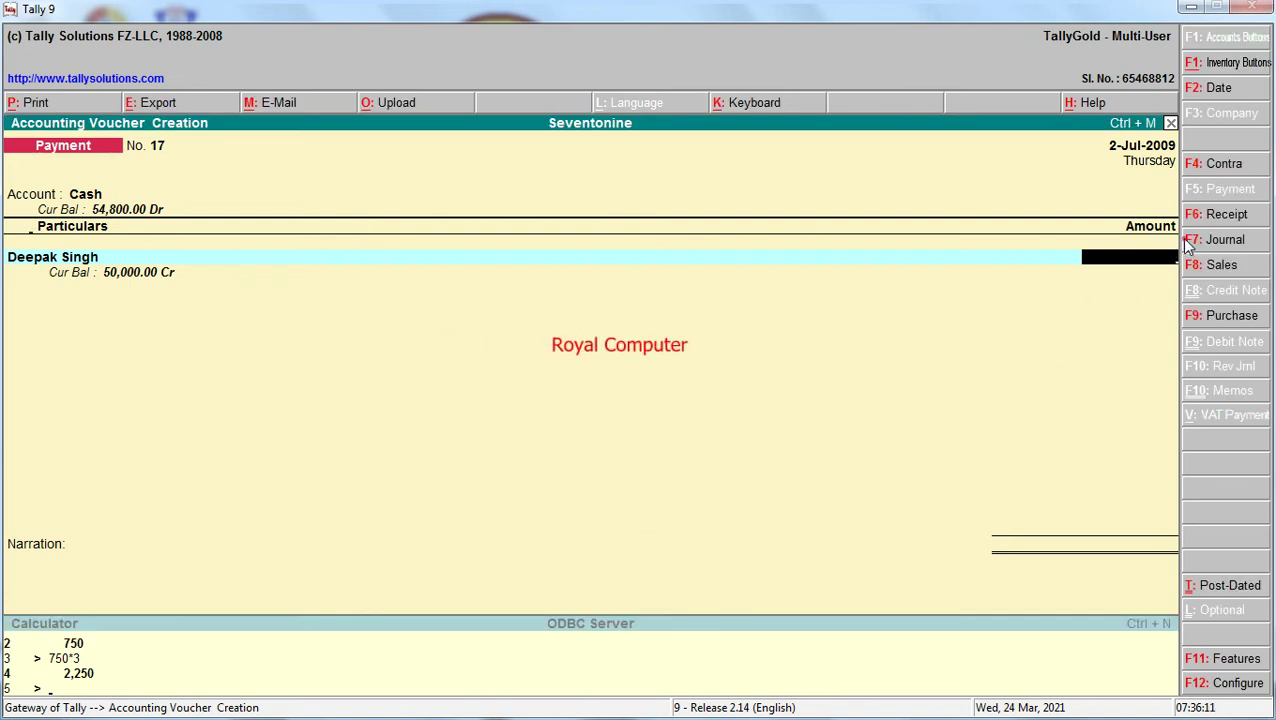
Switch the entry to a Journal voucher and open ledger creation for its first line.
{"action": "left_click", "coordinate": [1222, 240]}
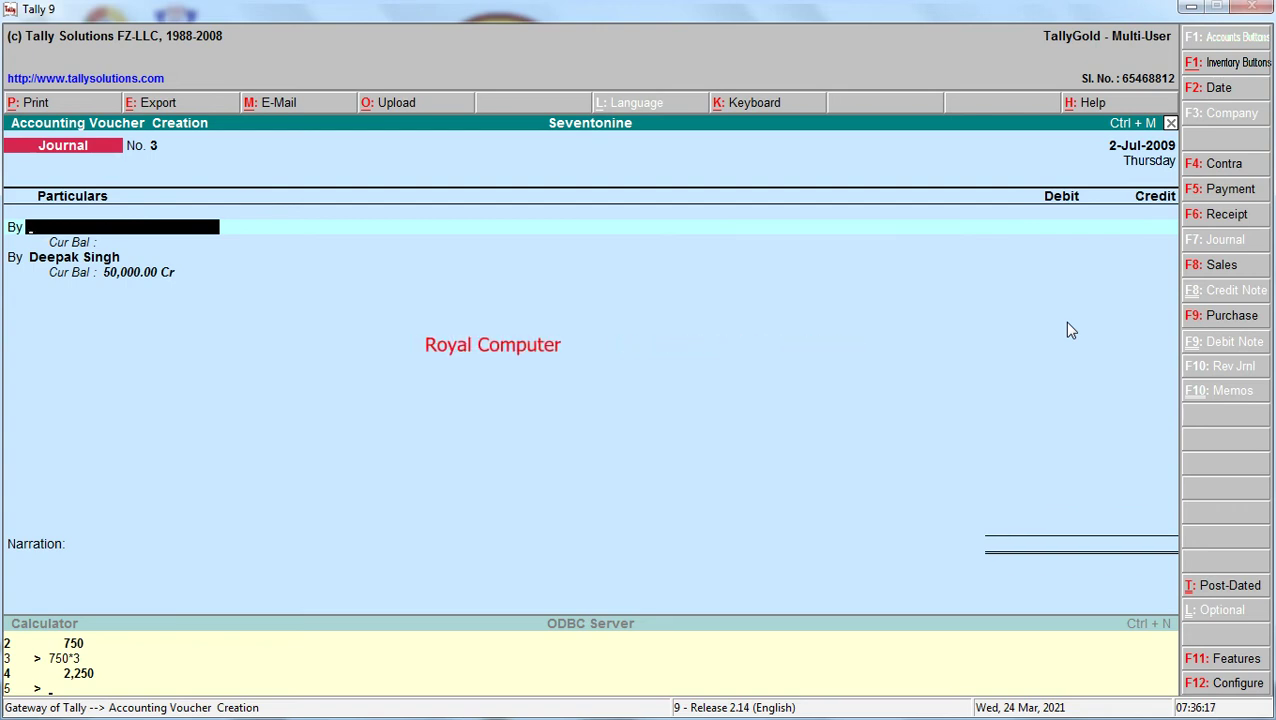
{"action": "key", "text": "alt+c"}
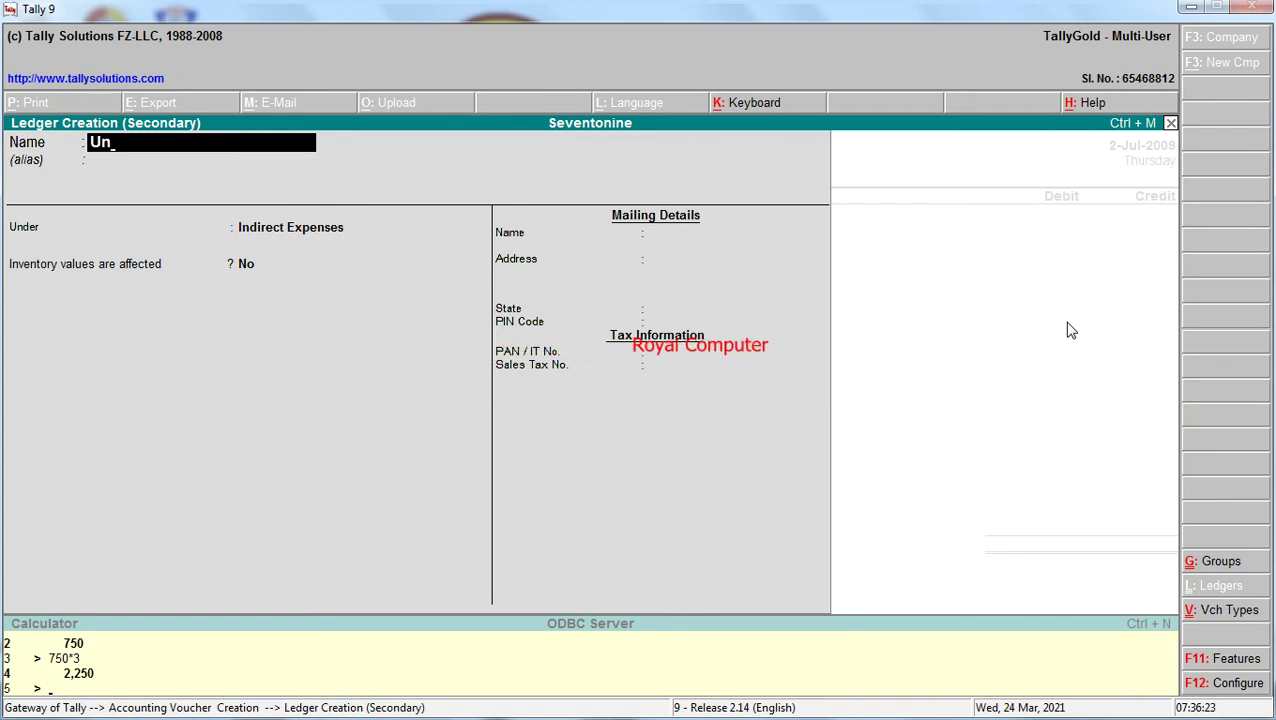
{"action": "type", "text": "Unsecured Loan"}
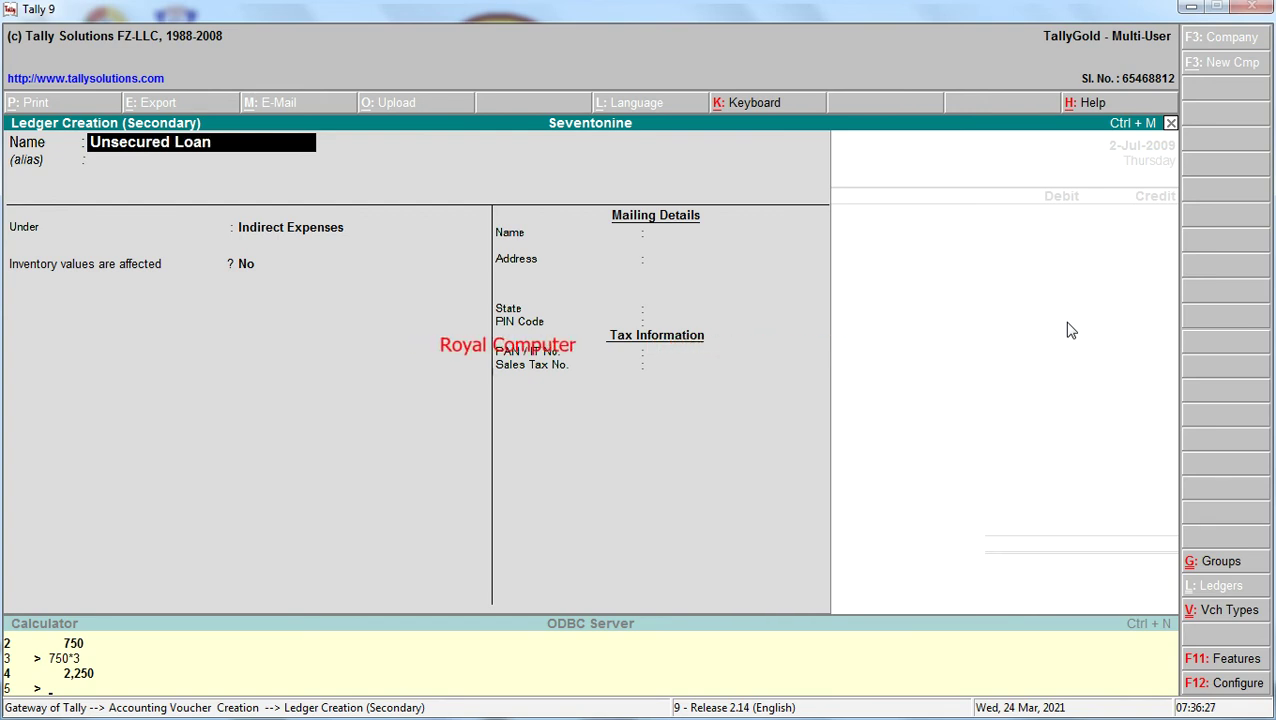
{"action": "key", "text": "BackSpace"}
{"action": "key", "text": "BackSpace"}
{"action": "key", "text": "BackSpace"}
{"action": "key", "text": "BackSpace"}
{"action": "key", "text": "BackSpace"}
{"action": "key", "text": "BackSpace"}
{"action": "key", "text": "BackSpace"}
{"action": "key", "text": "BackSpace"}
{"action": "key", "text": "BackSpace"}
{"action": "key", "text": "BackSpace"}
{"action": "key", "text": "BackSpace"}
{"action": "key", "text": "BackSpace"}
{"action": "key", "text": "BackSpace"}
{"action": "key", "text": "BackSpace"}
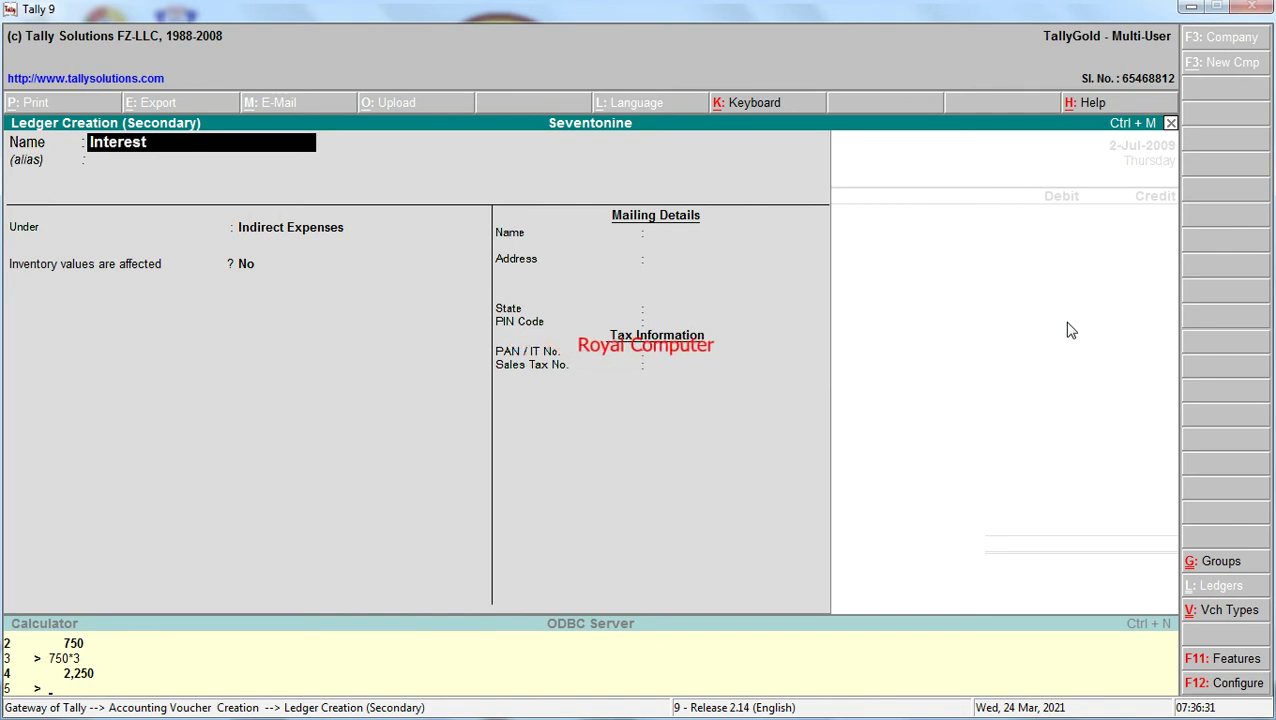
Name the new ledger Interest on Unsecured Loan, place it under Indirect Expenses and save it.
{"action": "type", "text": "Interest on Unsecured Loan"}
{"action": "key", "text": "Return"}
{"action": "key", "text": "Return"}
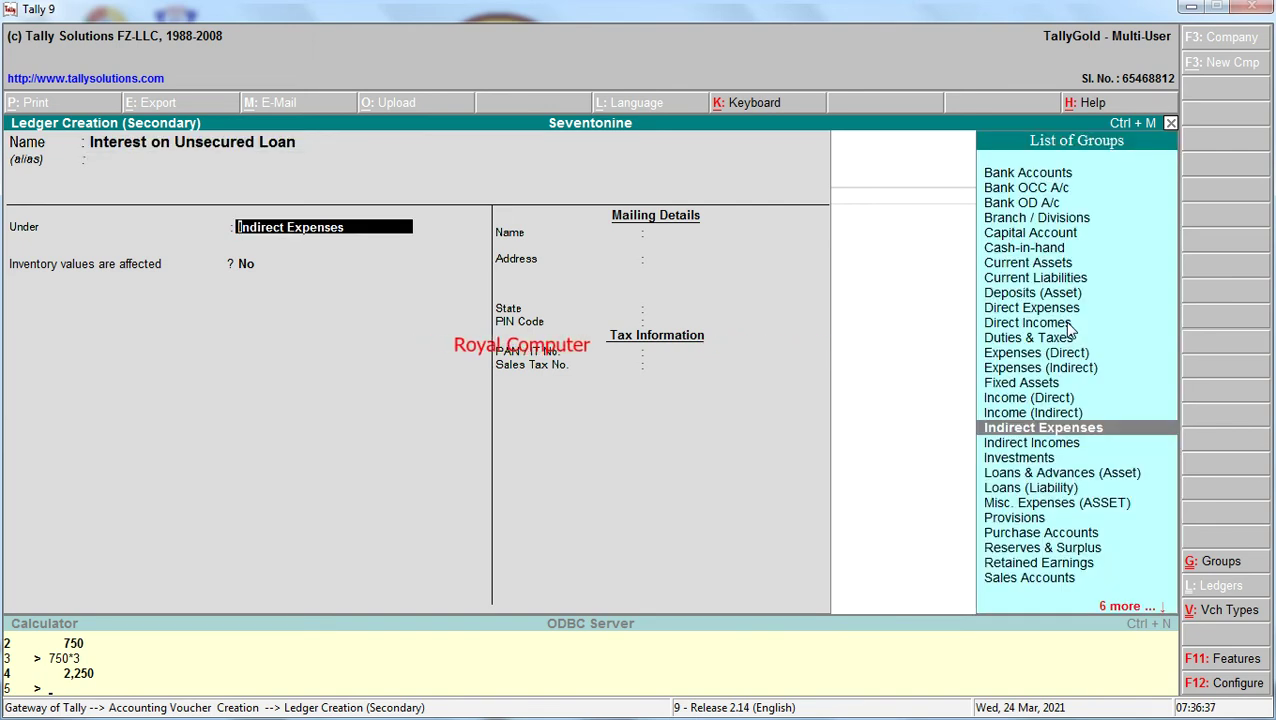
{"action": "key", "text": "Return"}
{"action": "key", "text": "Return"}
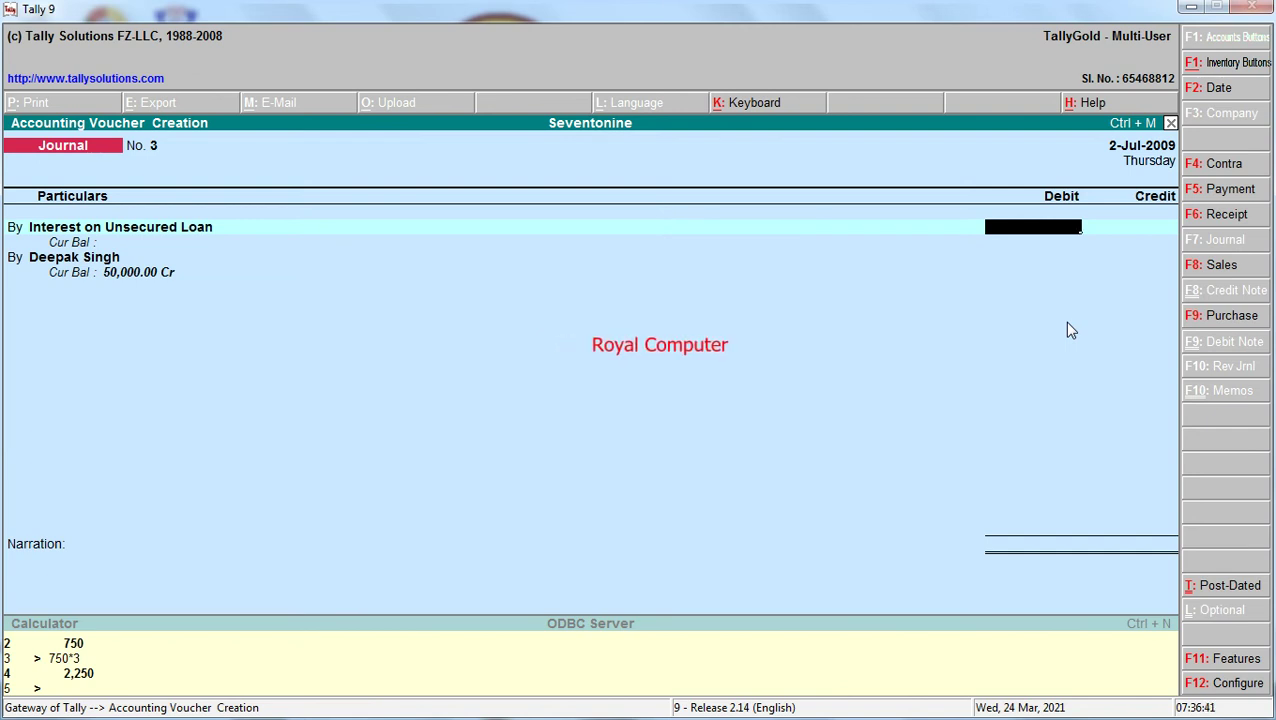
Debit Interest on Unsecured Loan 2,250, credit the lender's ledger 2,250 and save the journal voucher.
{"action": "type", "text": "2250"}
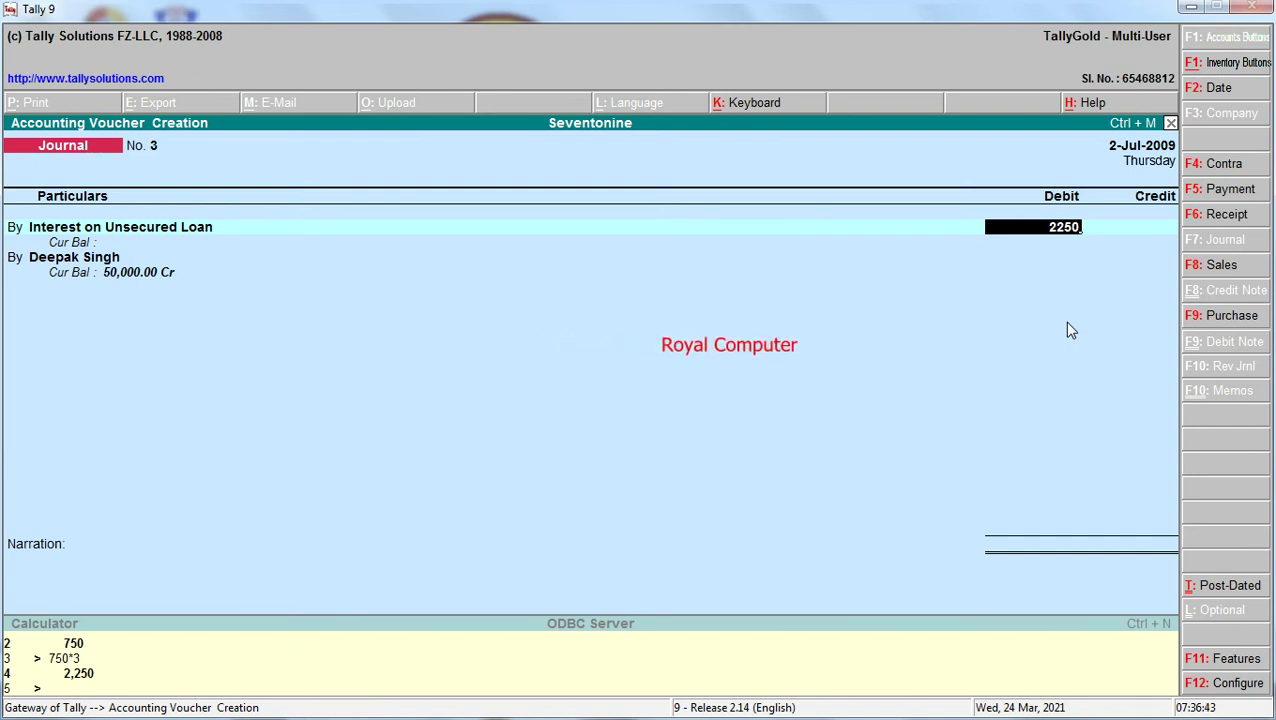
{"action": "key", "text": "Return"}
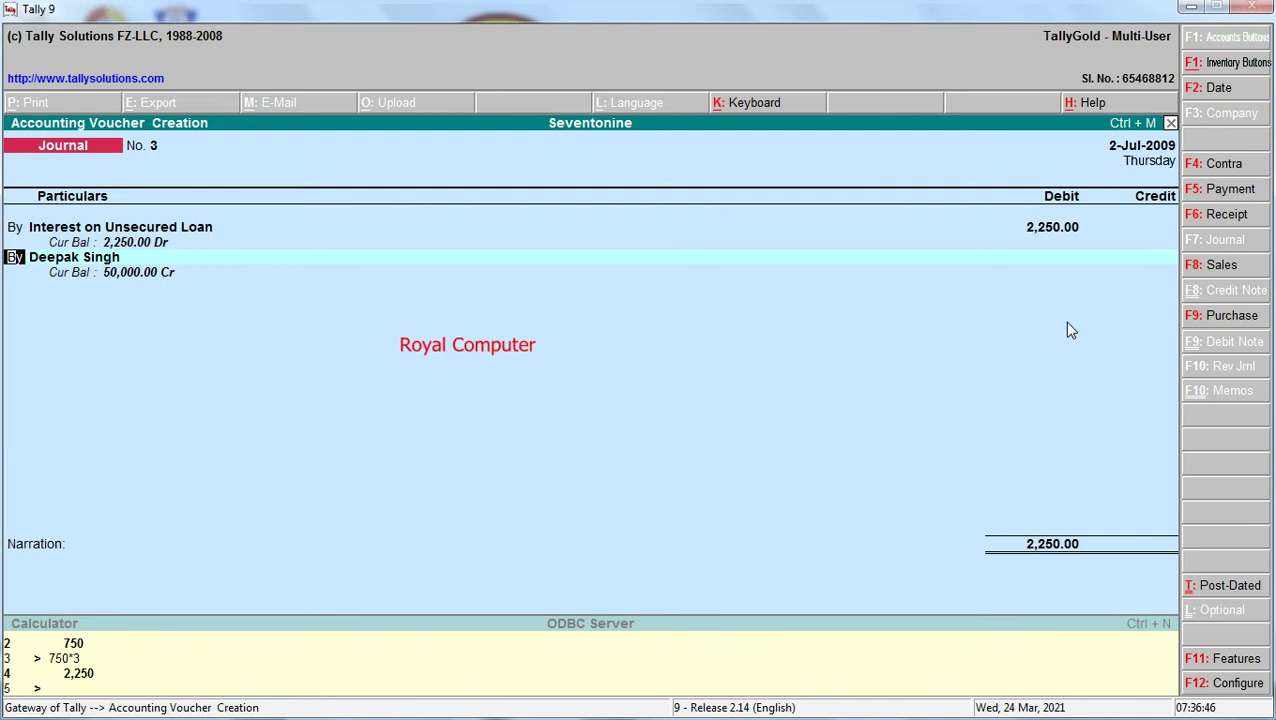
{"action": "key", "text": "t"}
{"action": "key", "text": "Return"}
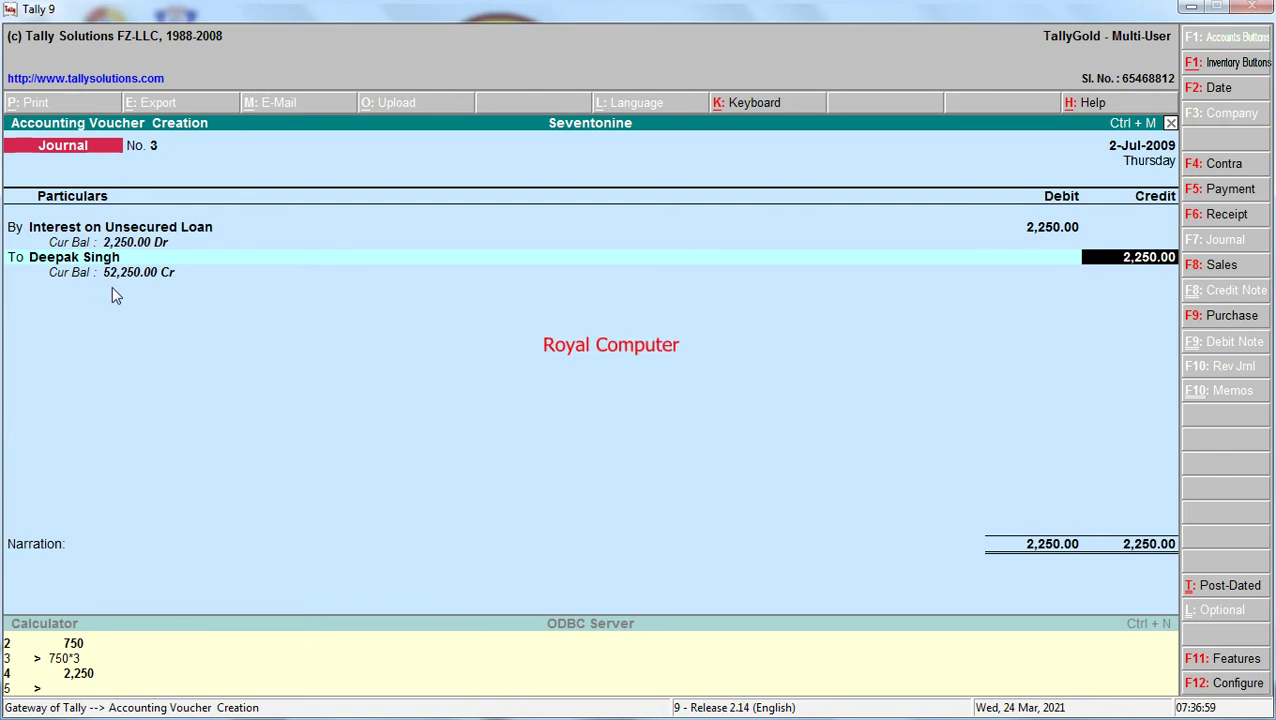
{"action": "key", "text": "Return"}
{"action": "key", "text": "Return"}
{"action": "key", "text": "Return"}
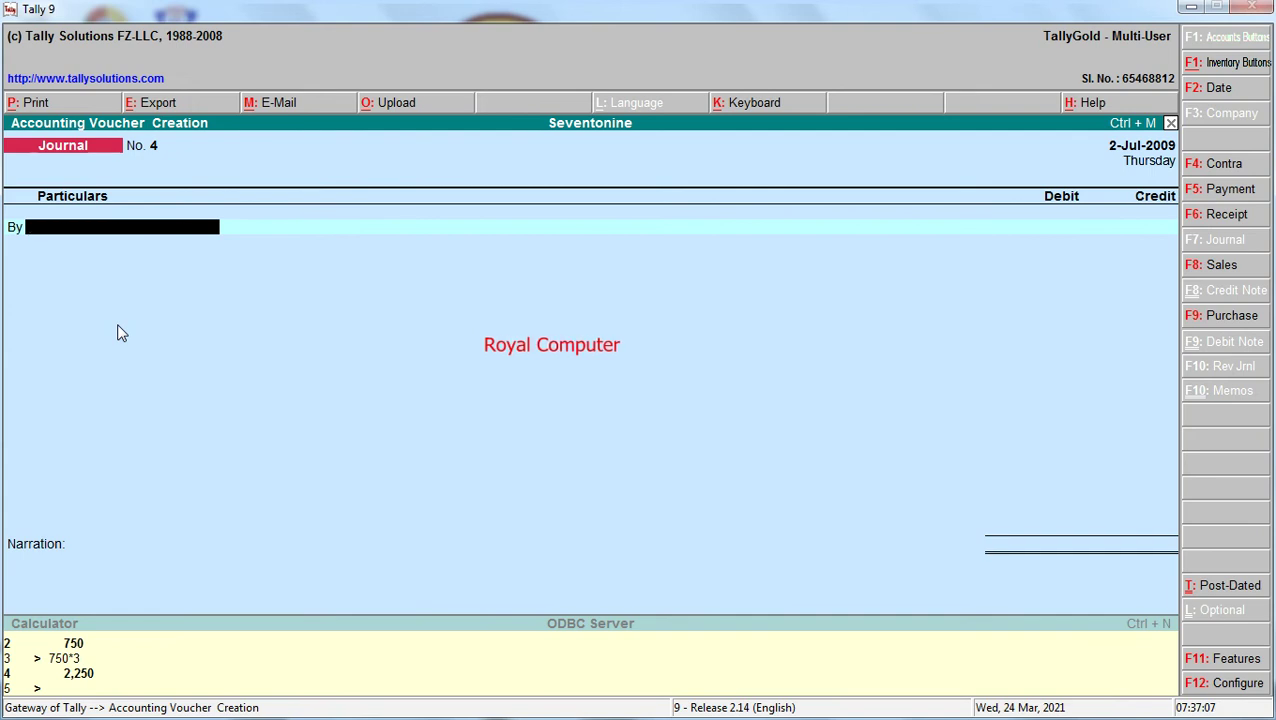
Start a payment voucher with Sbi as the account.
{"action": "key", "text": "F5"}
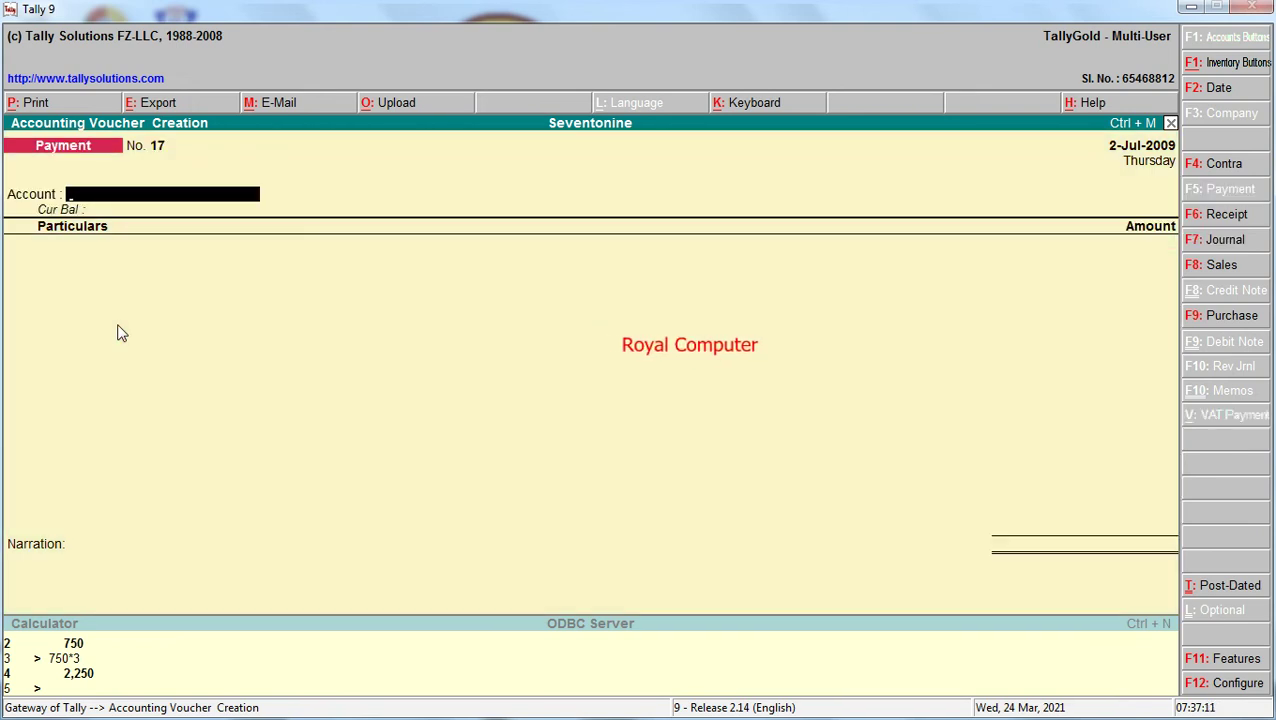
{"action": "type", "text": "s"}
{"action": "key", "text": "Return"}
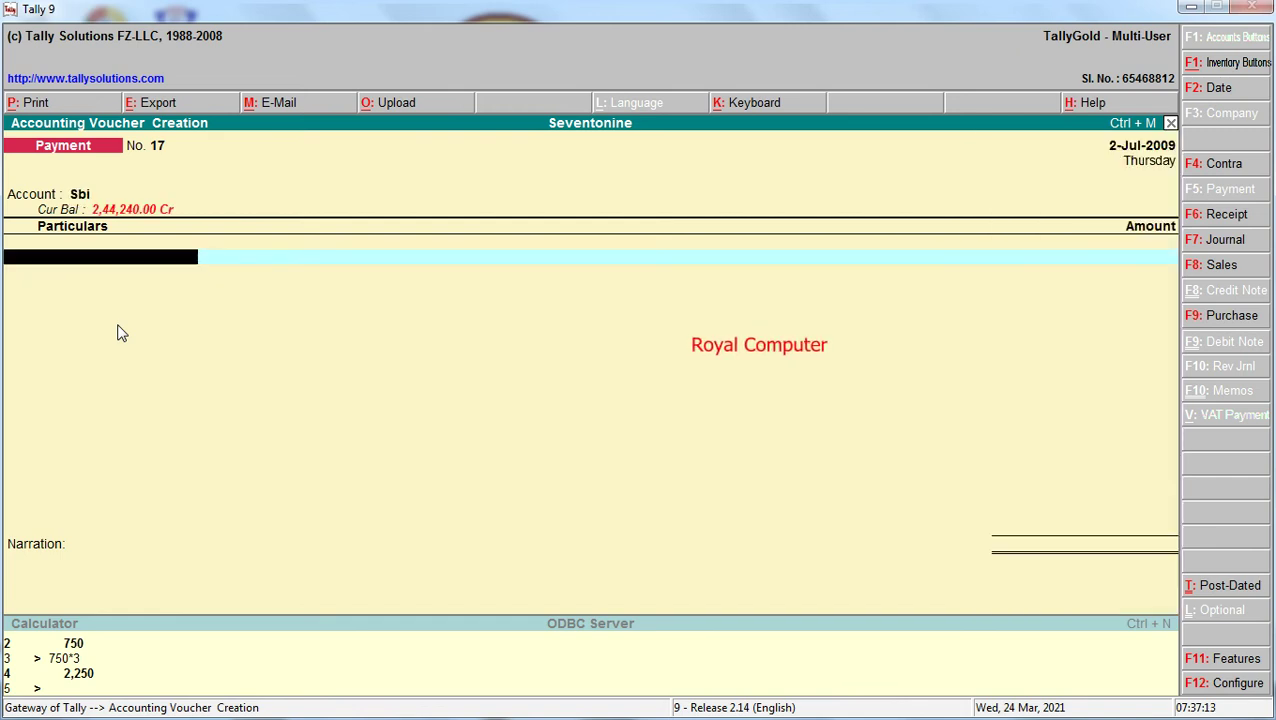
Enter a payment of 2,250 to the lender's ledger and save the voucher.
{"action": "type", "text": "de"}
{"action": "key", "text": "Return"}
{"action": "type", "text": "2,25"}
{"action": "type", "text": "0"}
{"action": "key", "text": "Return"}
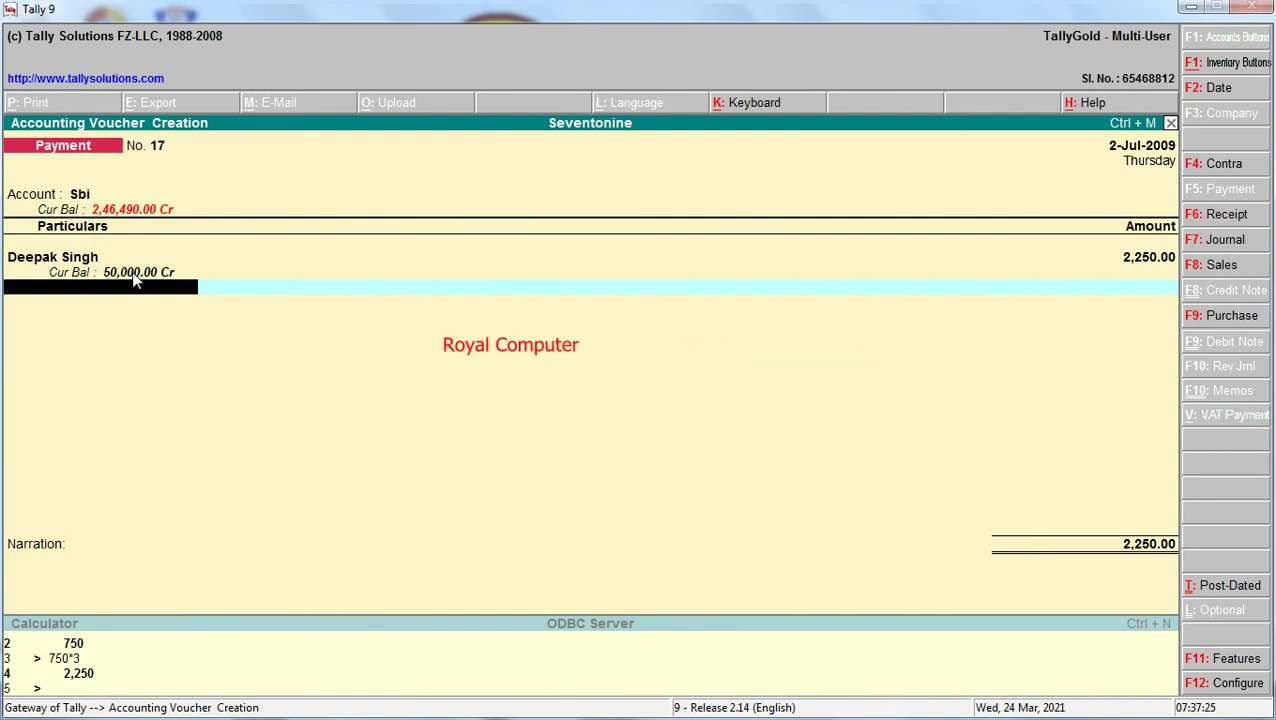
{"action": "key", "text": "Return"}
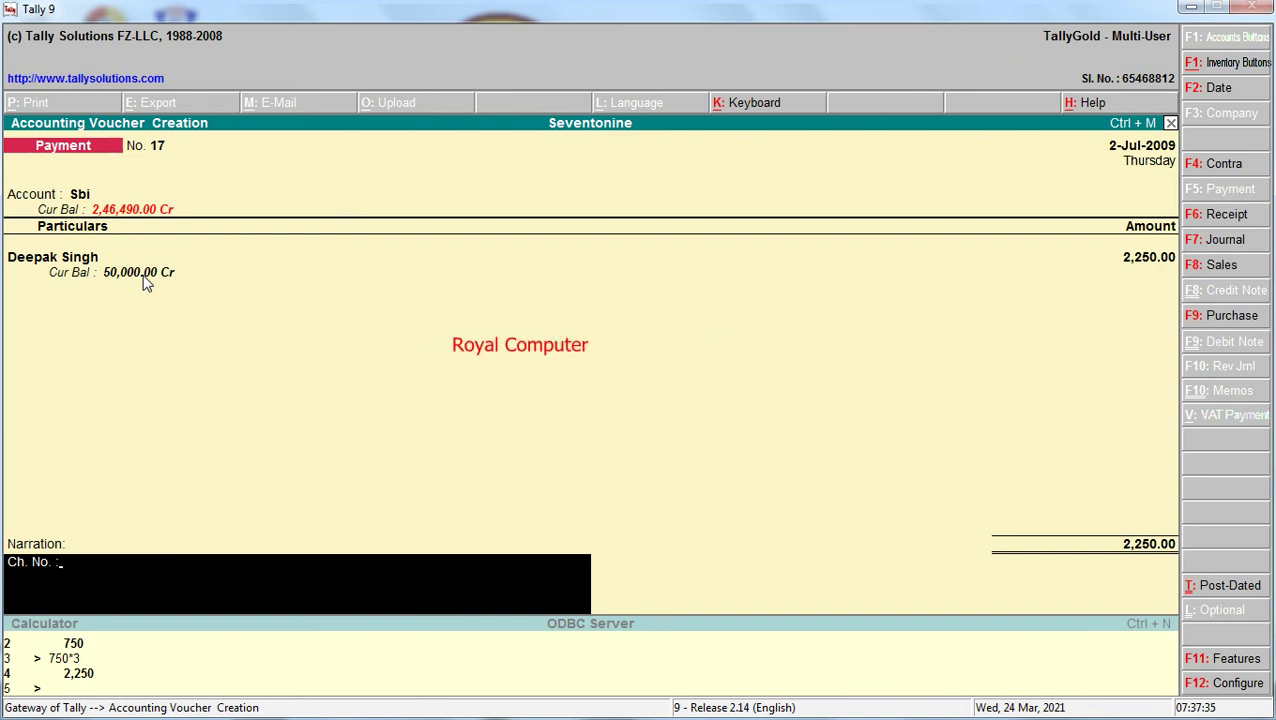
{"action": "key", "text": "Return"}
{"action": "key", "text": "Return"}
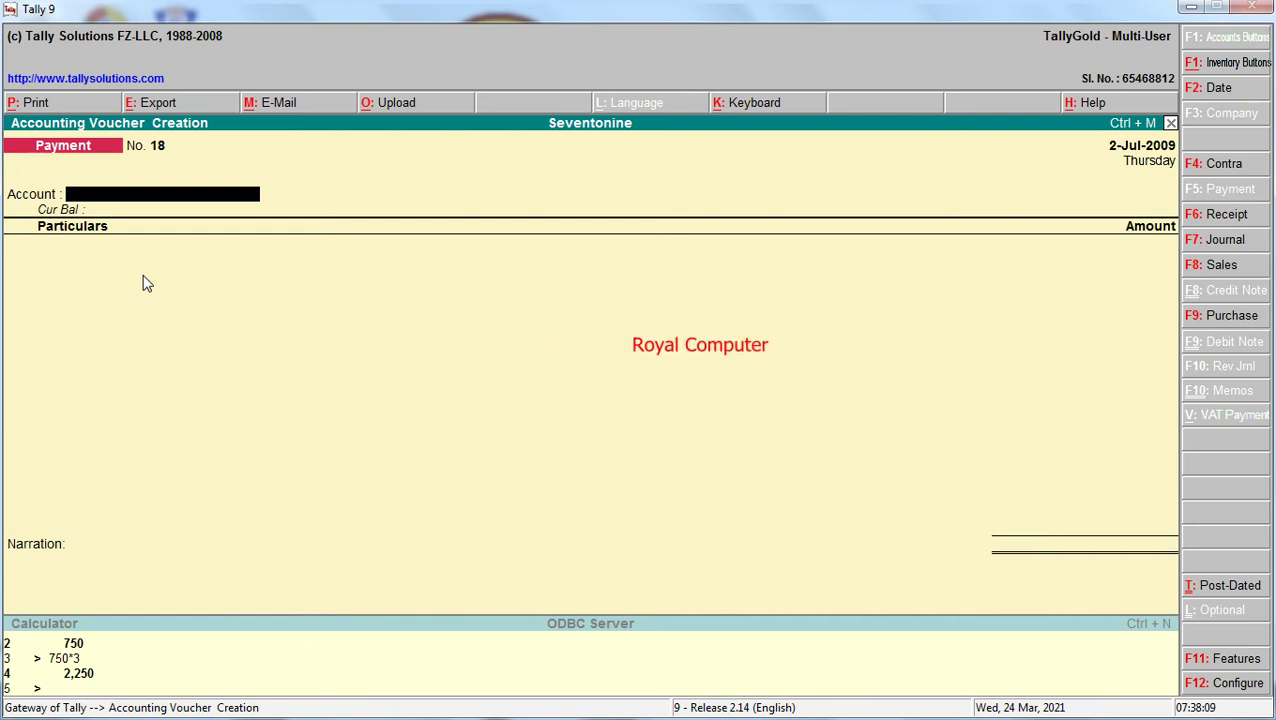
Record a cash payment of 10,000 to the individual's ledger directly below Advertisement in the ledger list and save the voucher.
{"action": "type", "text": "Cash"}
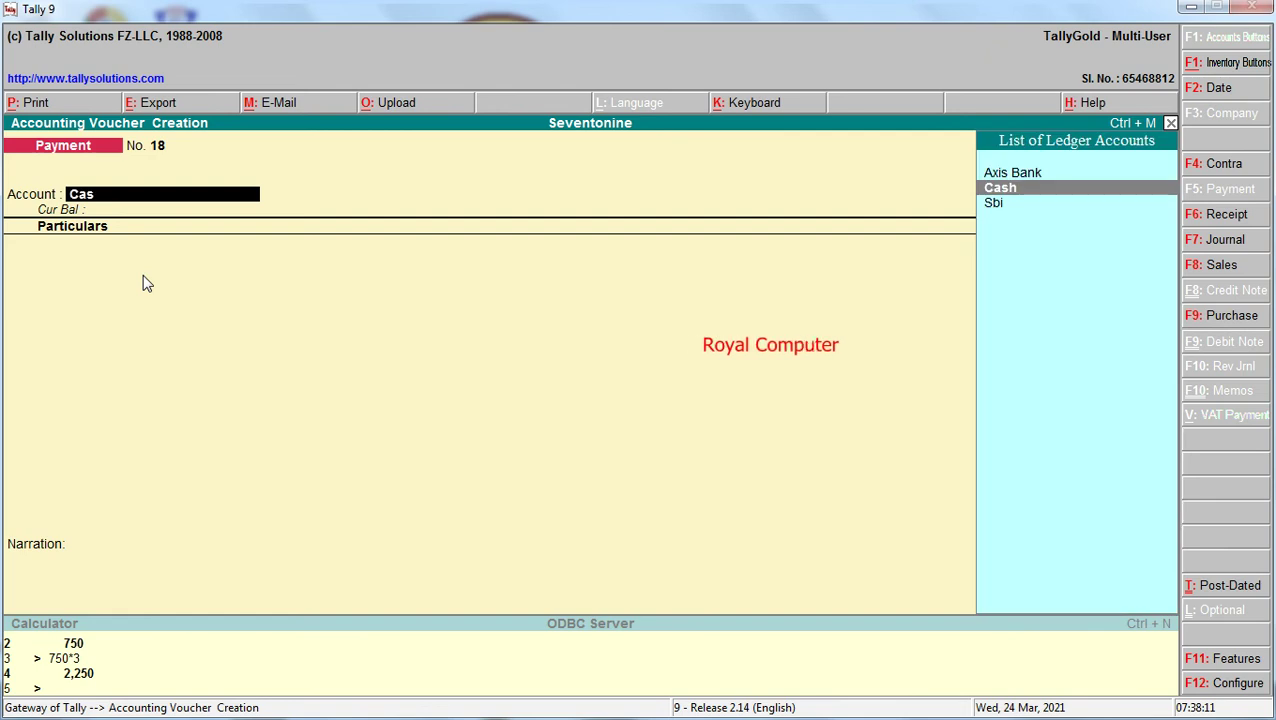
{"action": "key", "text": "Return"}
{"action": "type", "text": "Ajay"}
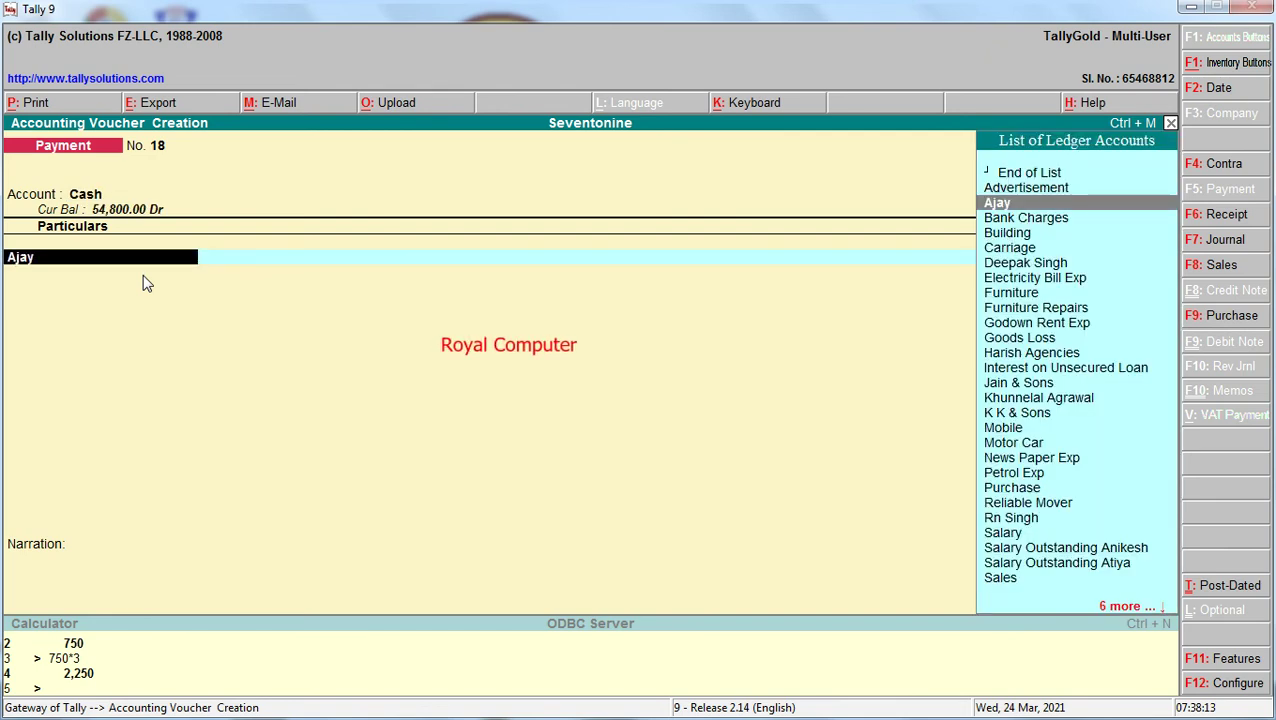
{"action": "key", "text": "Return"}
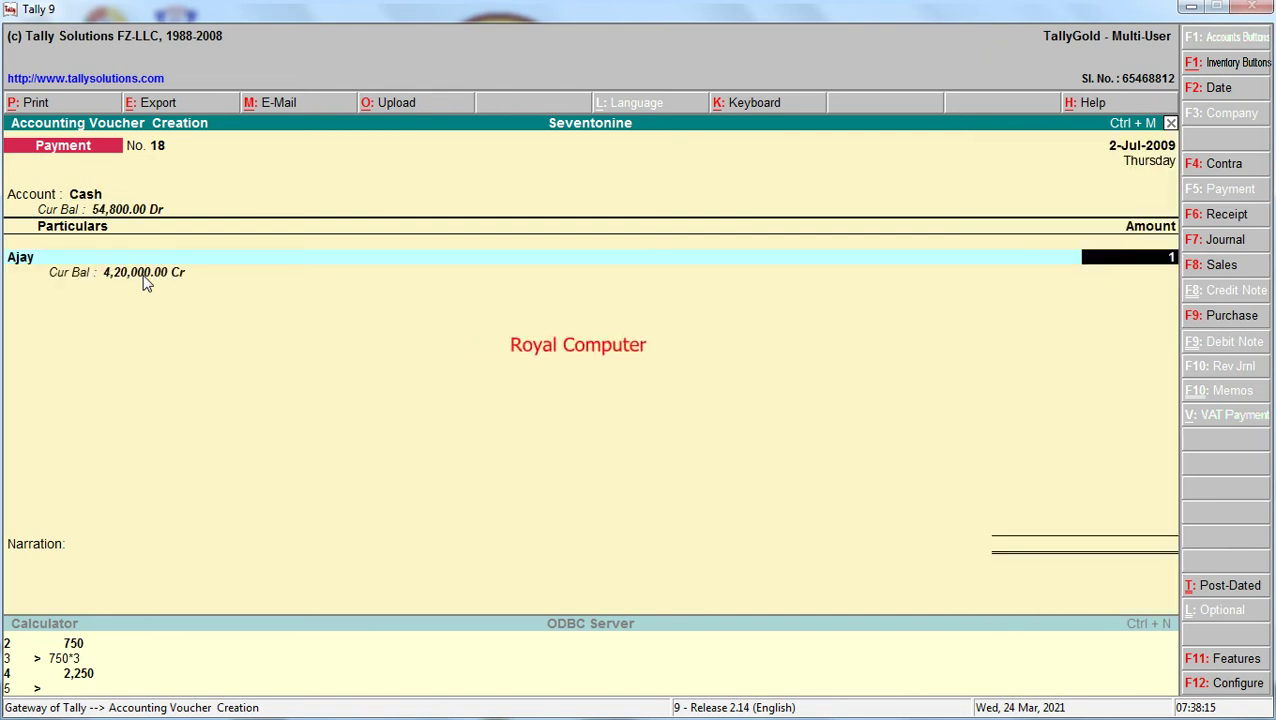
{"action": "key", "text": "Return"}
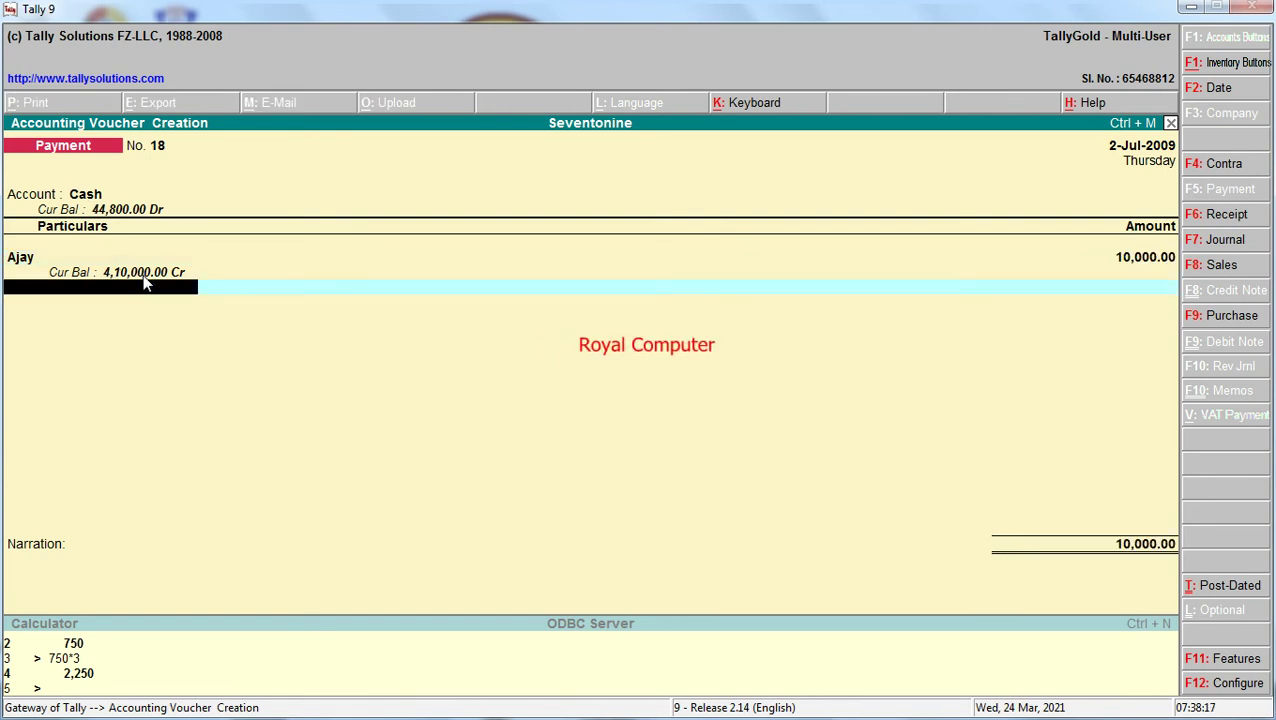
{"action": "key", "text": "Return"}
{"action": "key", "text": "Return"}
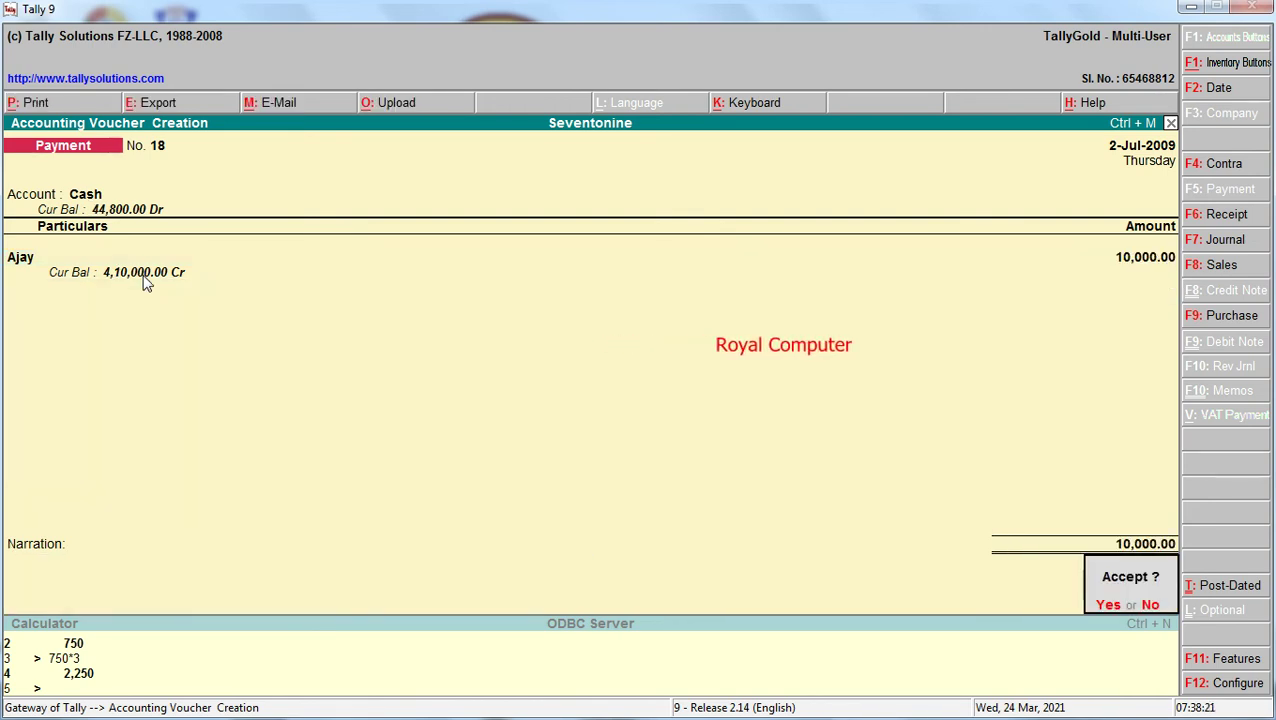
{"action": "key", "text": "Return"}
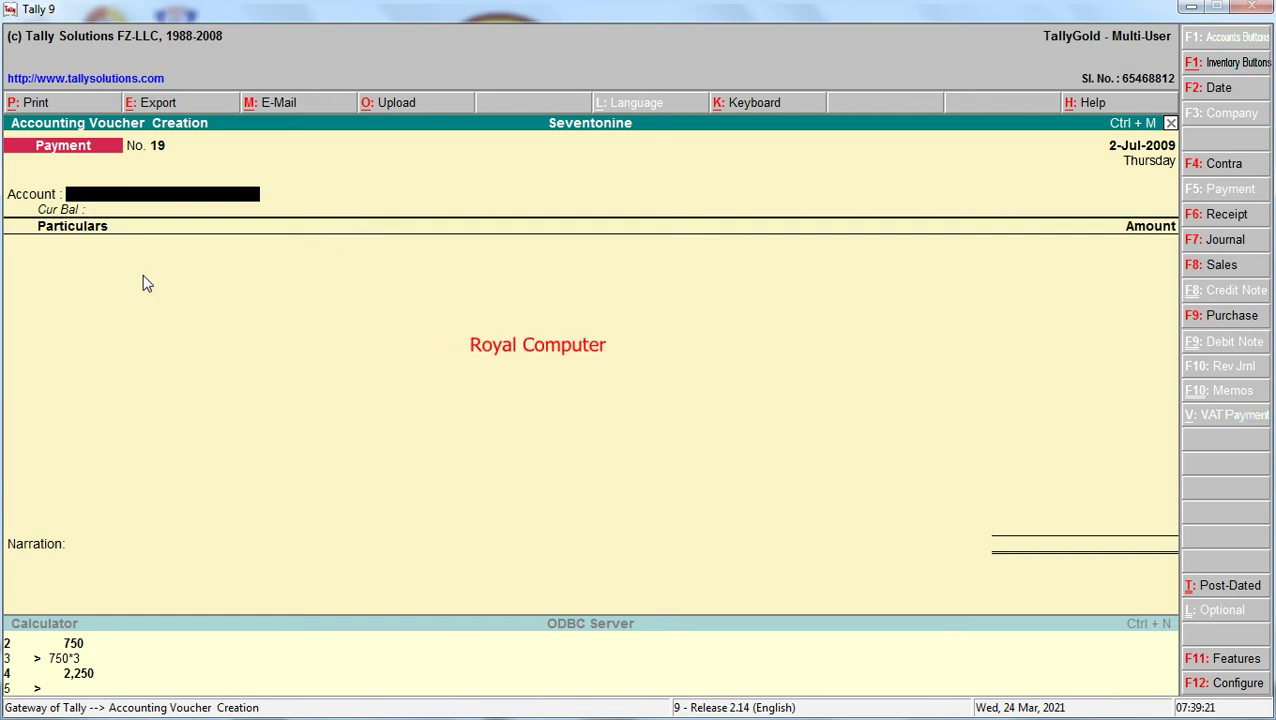
Start another payment voucher with Cash as the account and choose Sales as the ledger to debit.
{"action": "type", "text": "ca"}
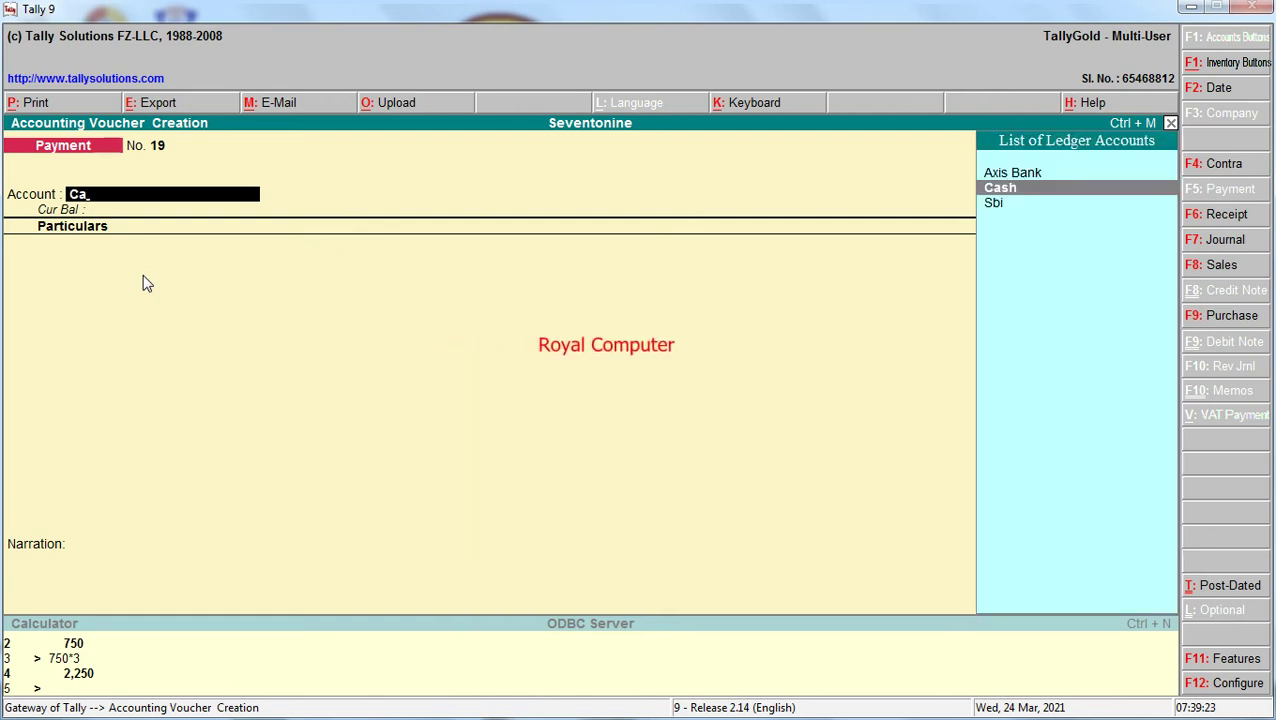
{"action": "key", "text": "Return"}
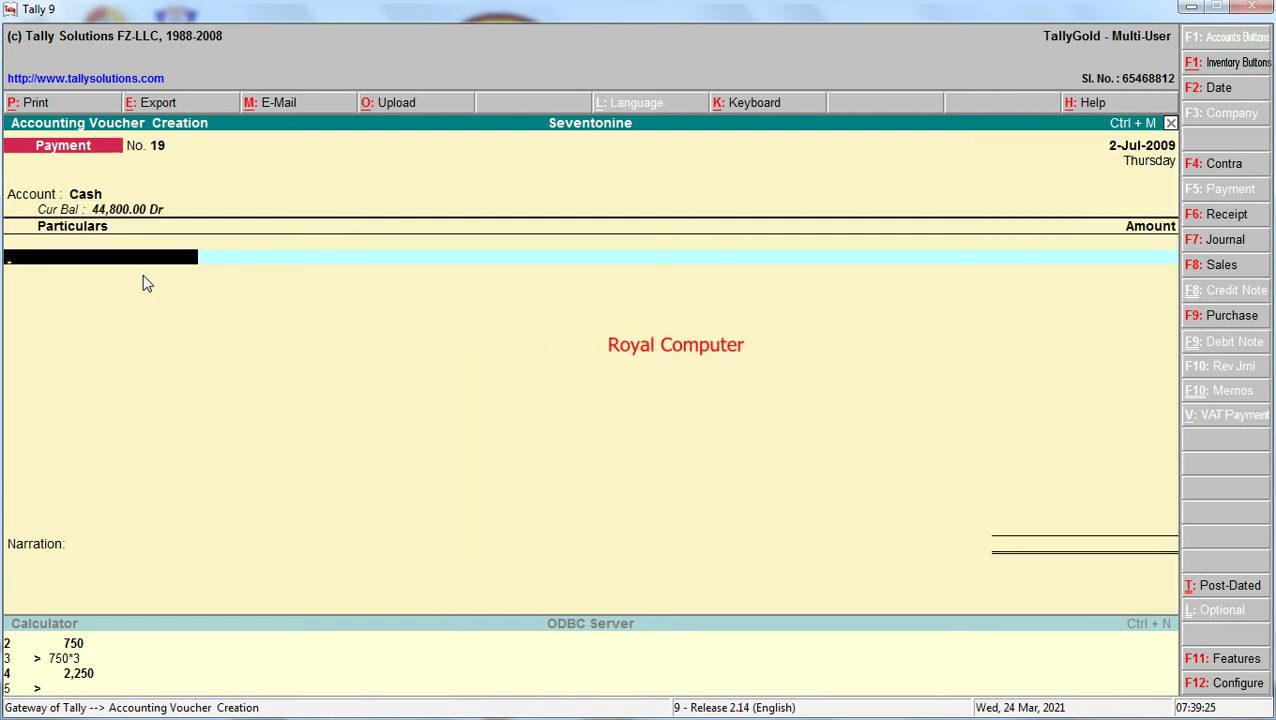
{"action": "type", "text": "x"}
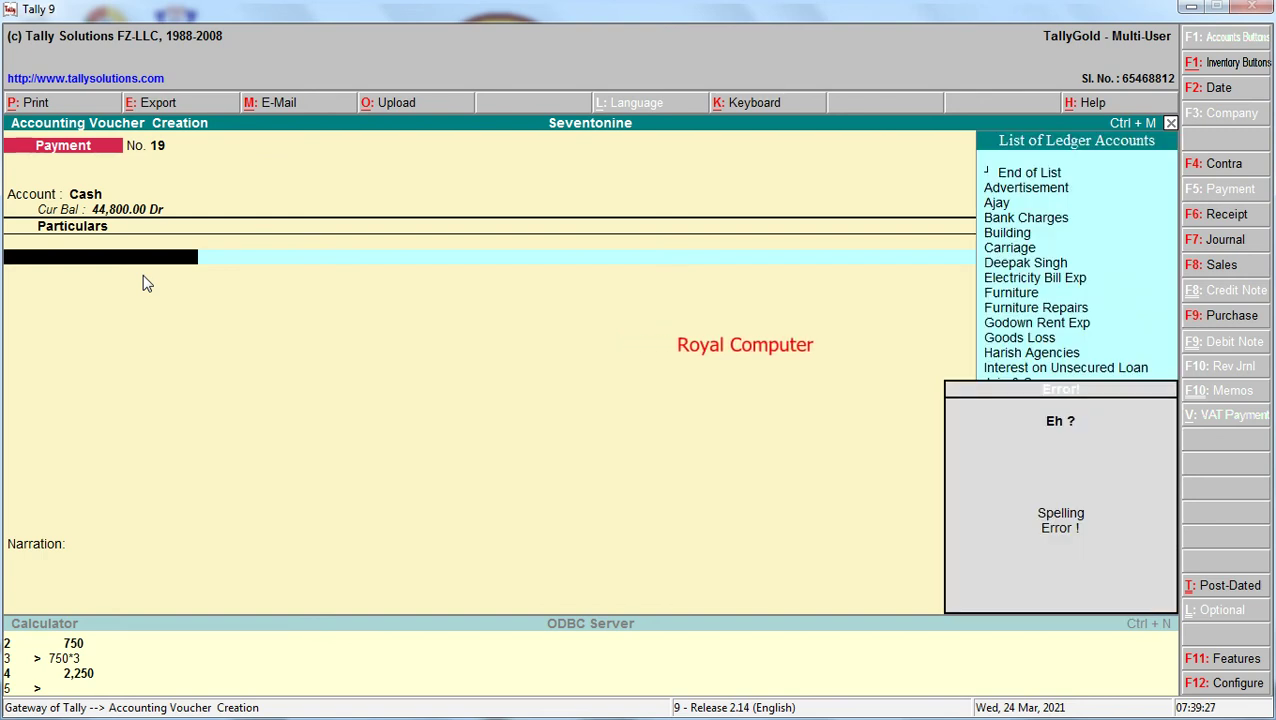
{"action": "type", "text": "Sal"}
{"action": "key", "text": "Down"}
{"action": "key", "text": "Down"}
{"action": "key", "text": "Down"}
{"action": "key", "text": "Return"}
{"action": "key", "text": "Return"}
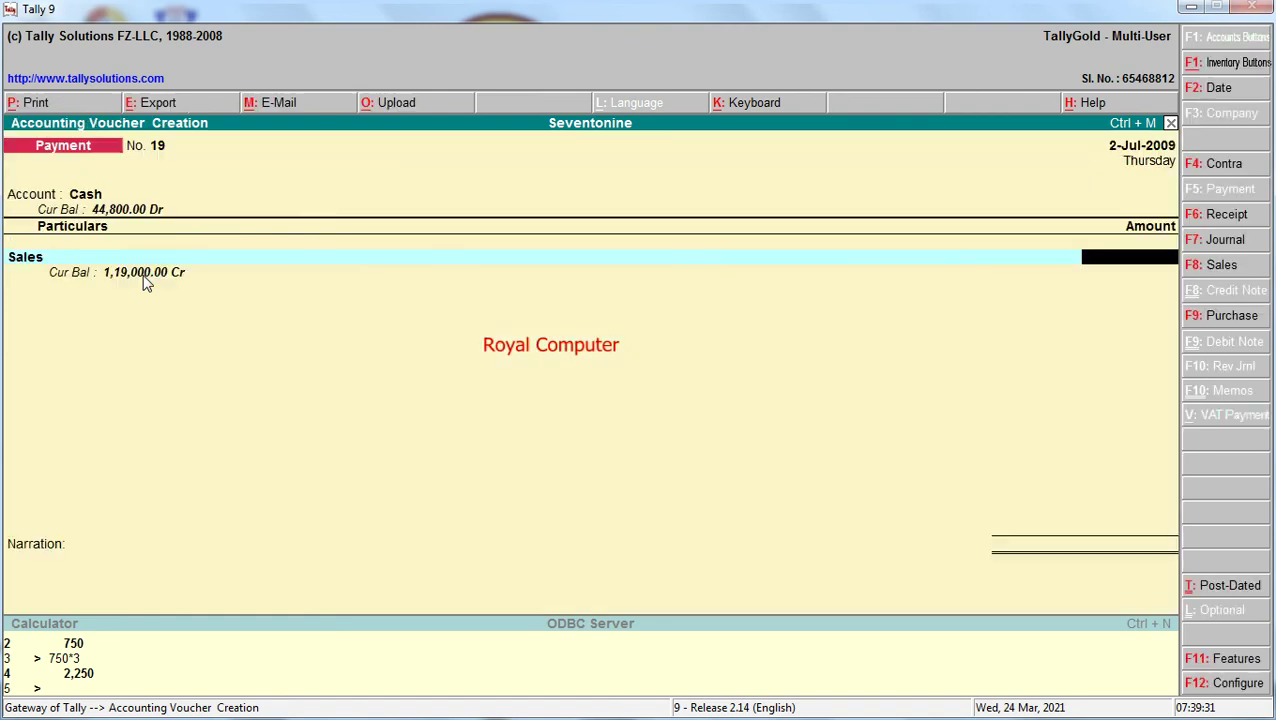
Enter 5,000 as the amount against Sales and save the payment voucher.
{"action": "key", "text": "Return"}
{"action": "key", "text": "BackSpace"}
{"action": "type", "text": "5,"}
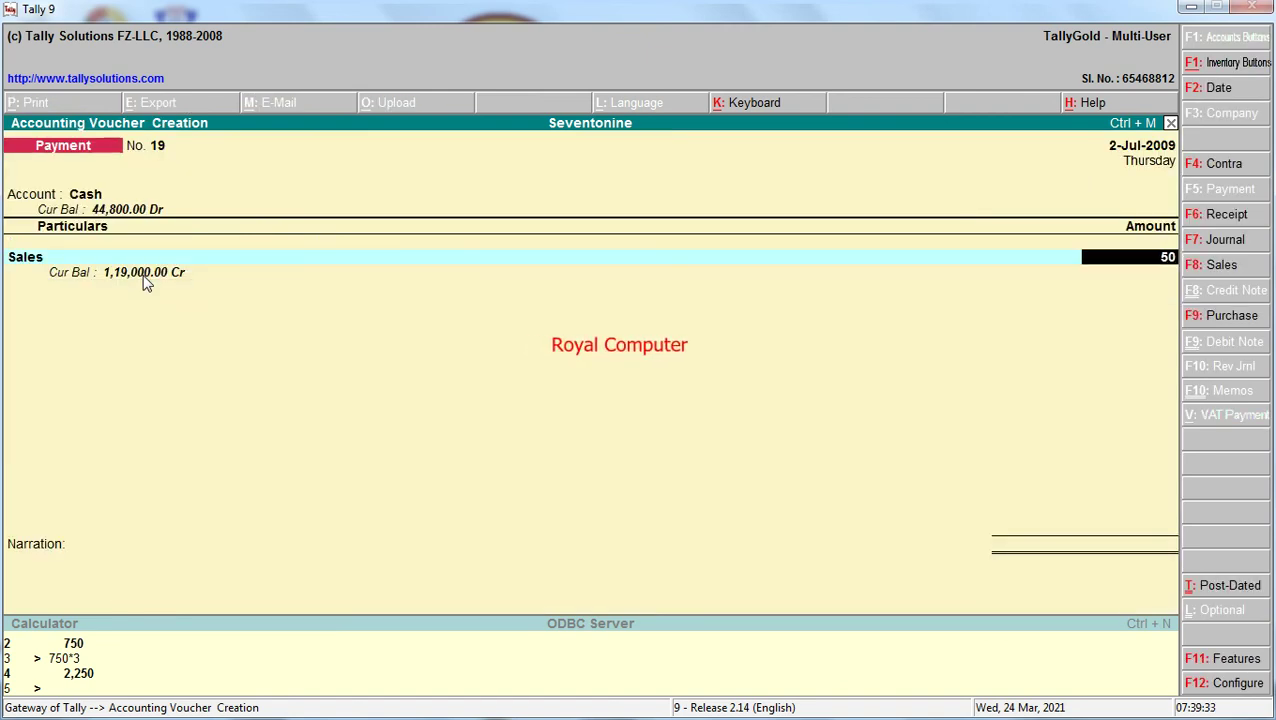
{"action": "type", "text": "000"}
{"action": "key", "text": "Return"}
{"action": "key", "text": "Return"}
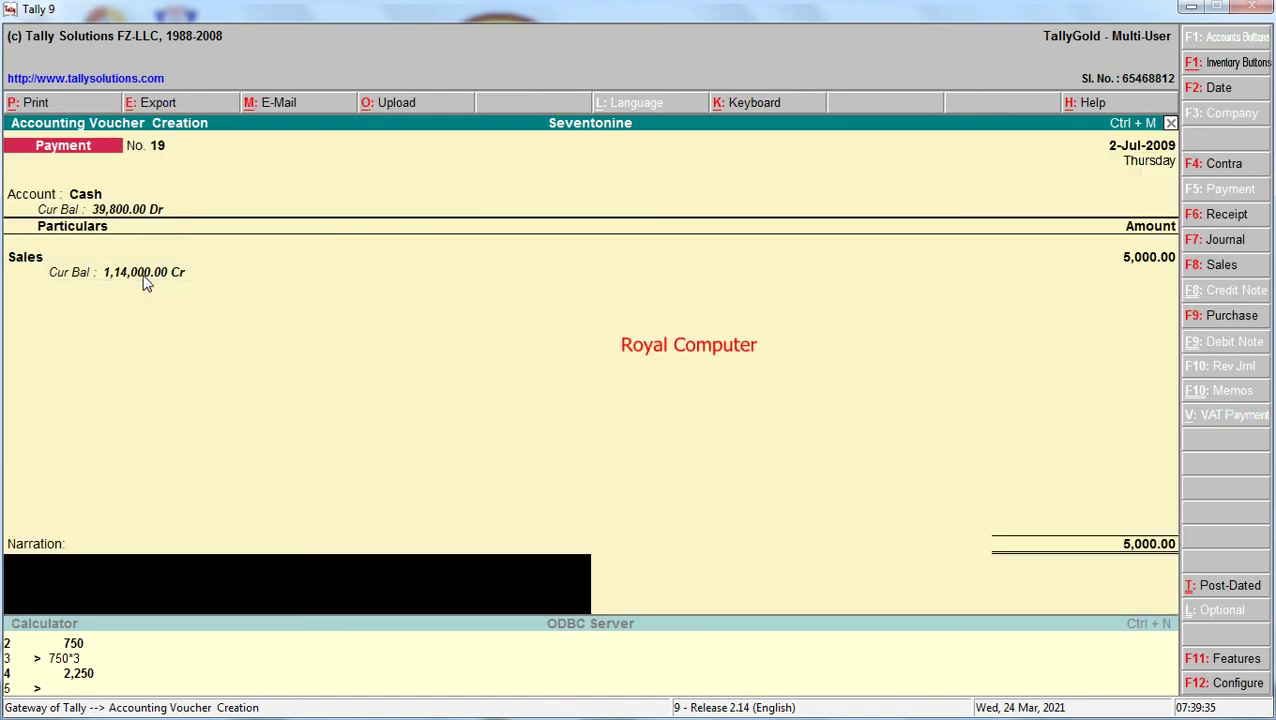
{"action": "key", "text": "Return"}
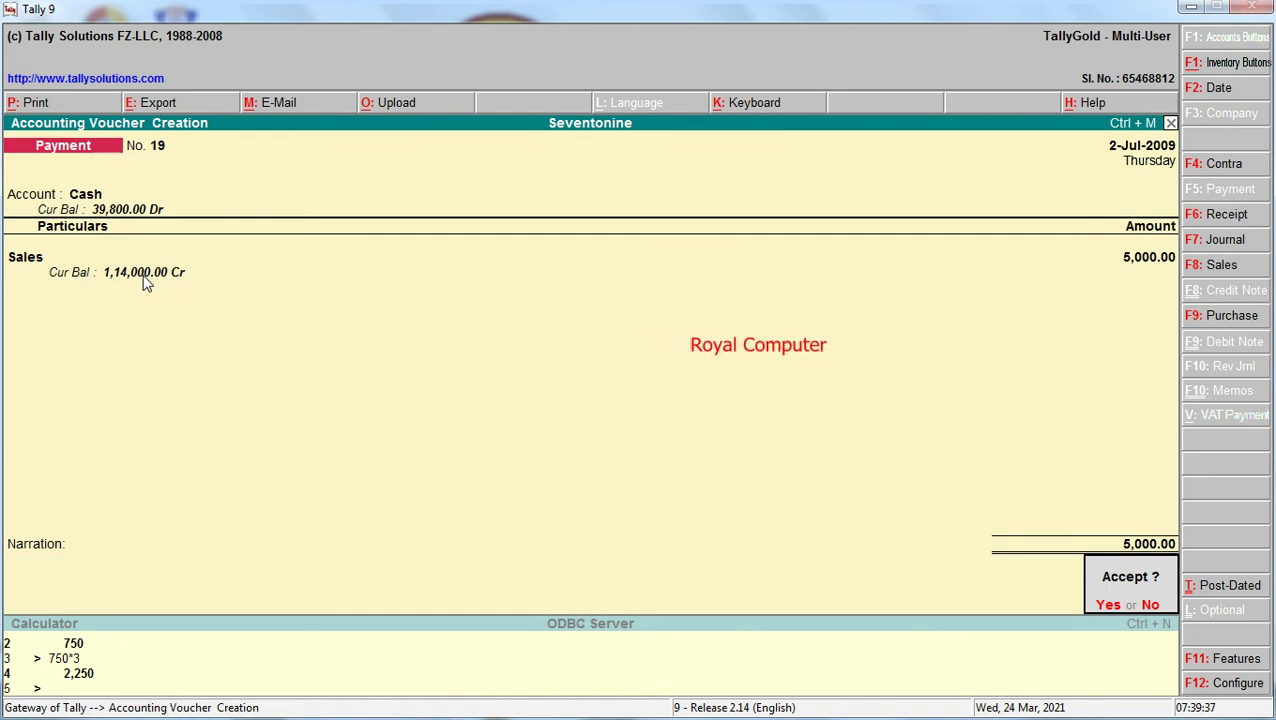
{"action": "key", "text": "Return"}
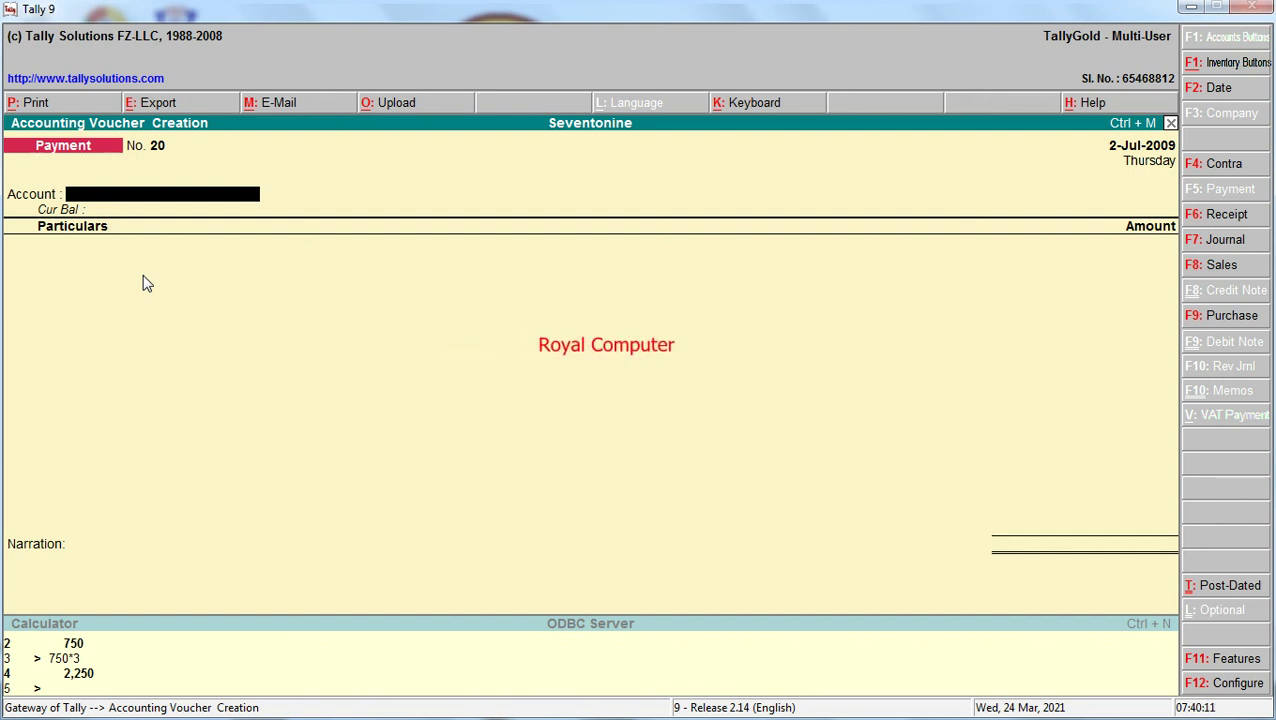
Start a purchase voucher without a reference and begin a new party ledger named Godrej Co.
{"action": "key", "text": "F9"}
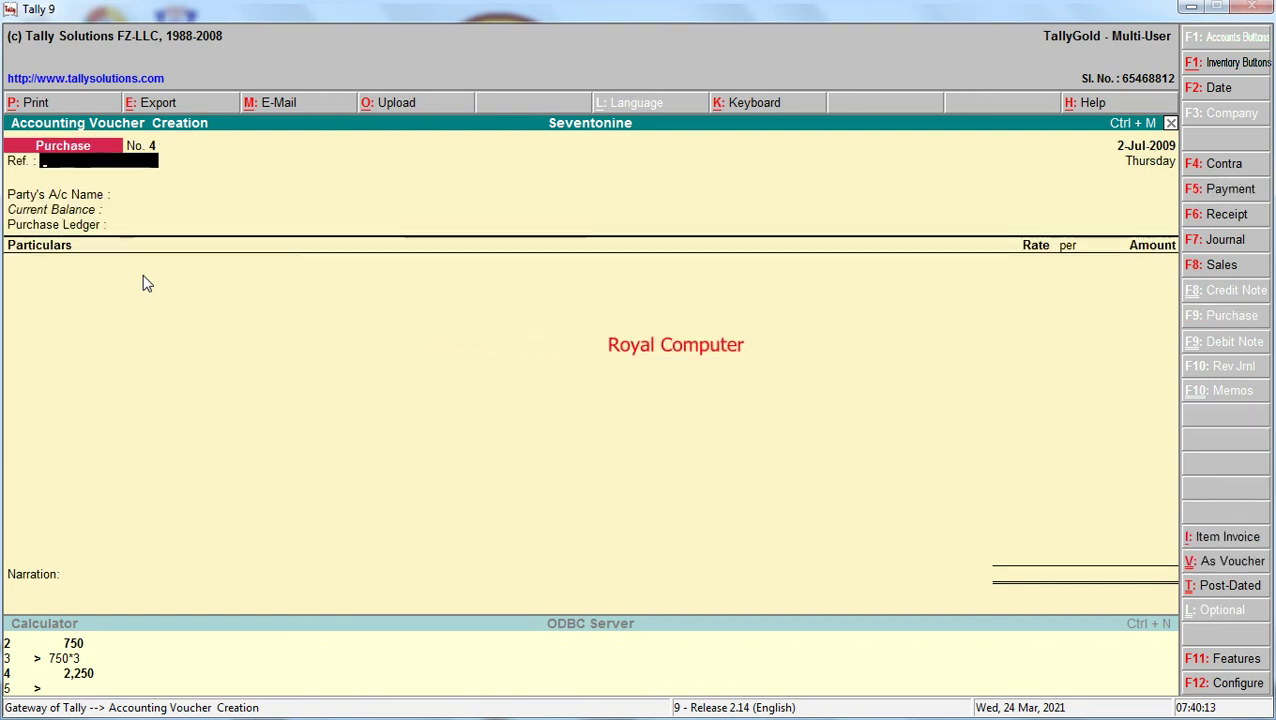
{"action": "key", "text": "Return"}
{"action": "key", "text": "p"}
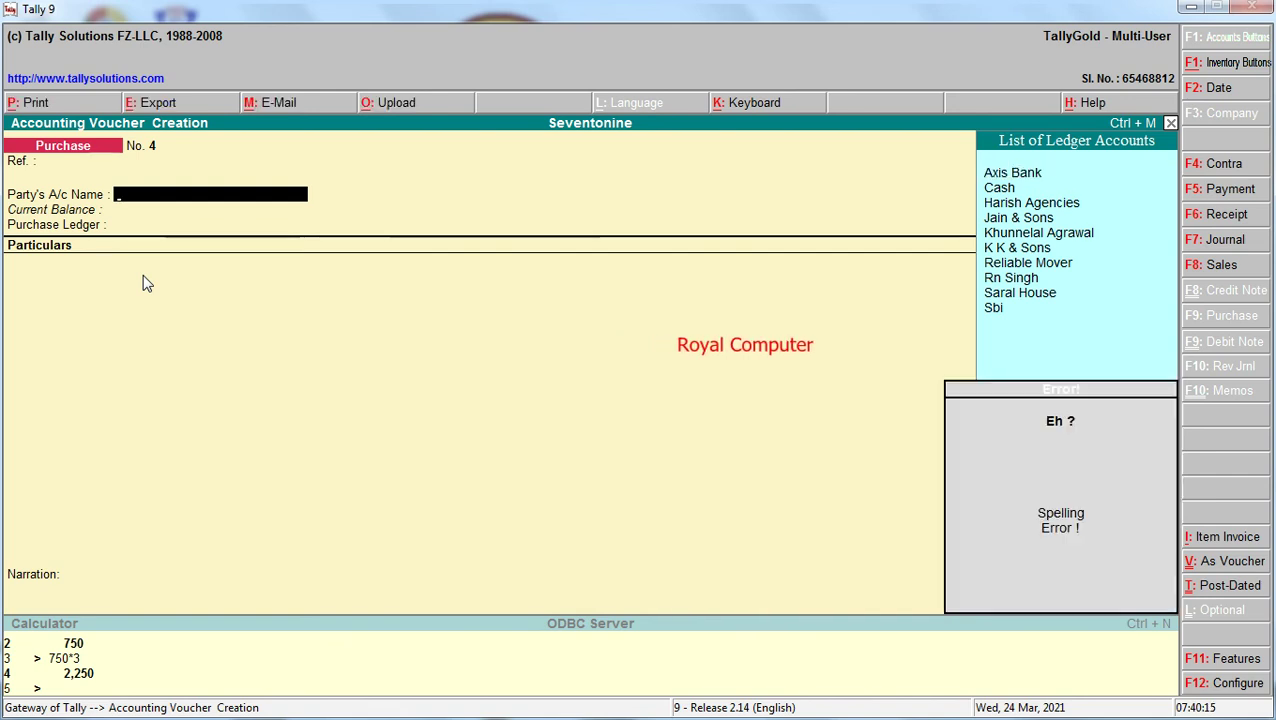
{"action": "key", "text": "alt+c"}
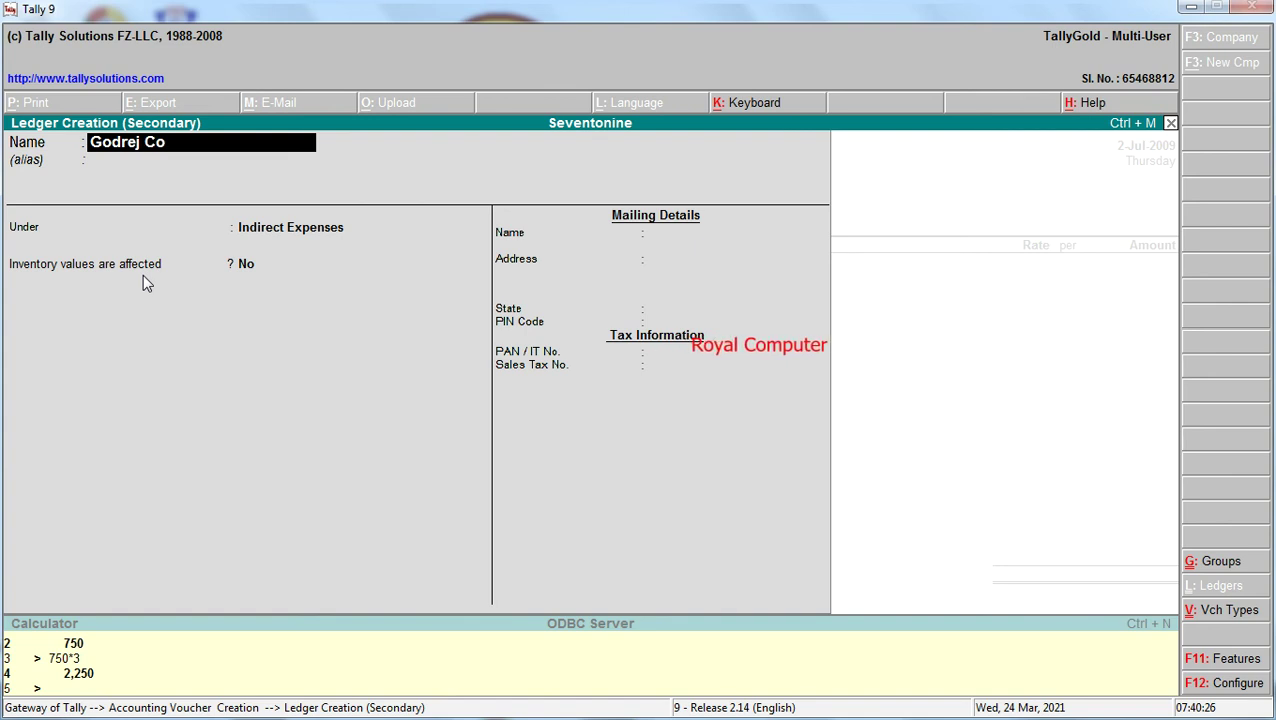
{"action": "key", "text": "Return"}
{"action": "key", "text": "Return"}
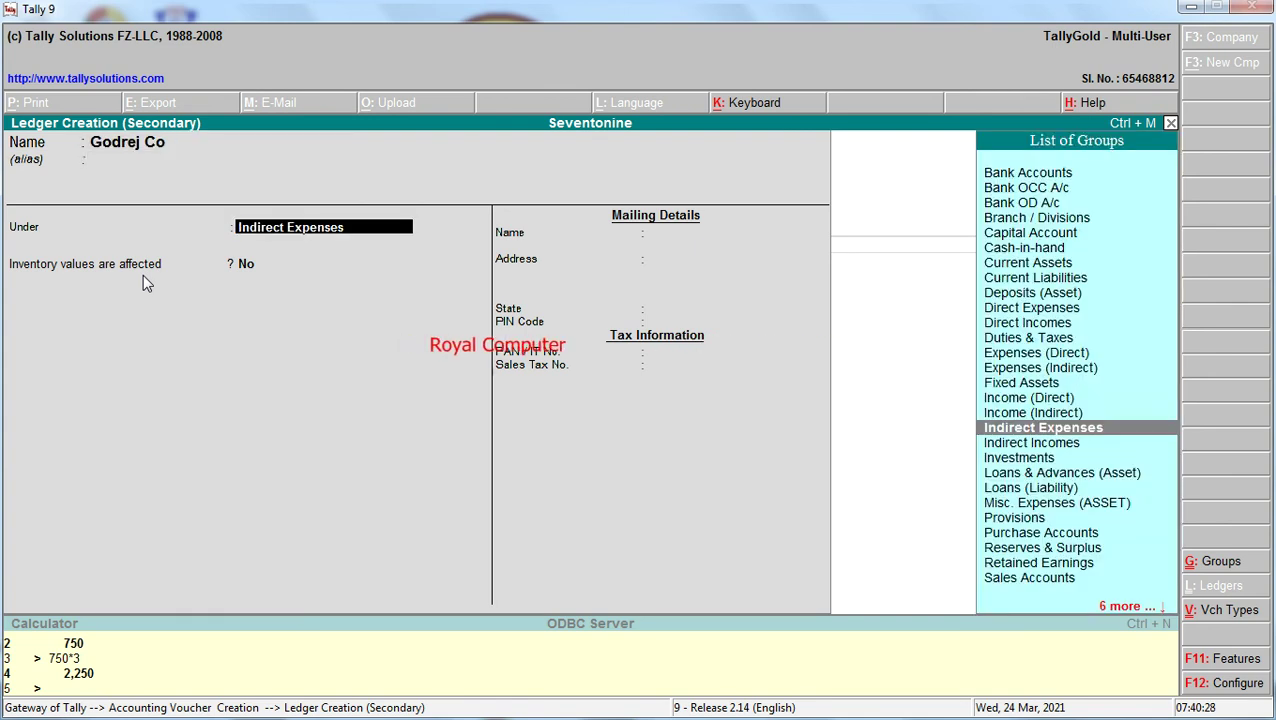
Place the Godrej Co ledger under Sundry Creditors, keep its remaining defaults and save it as the purchase voucher's party.
{"action": "type", "text": "Sund"}
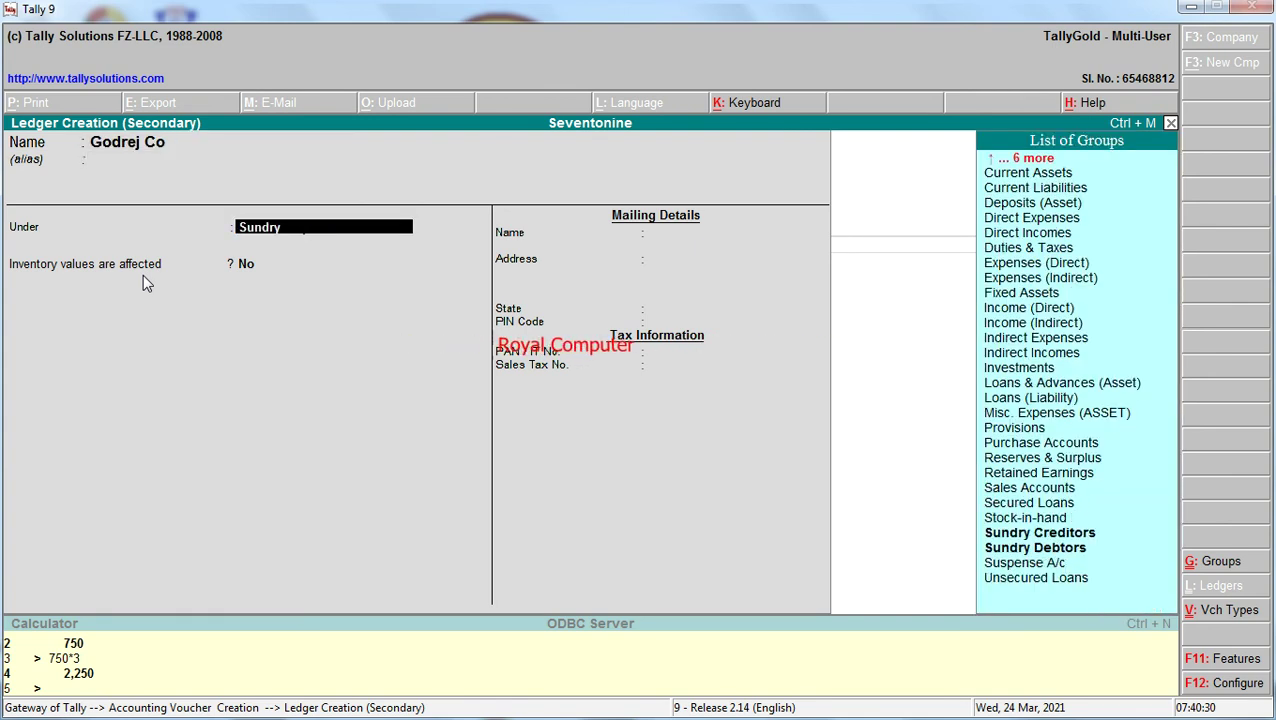
{"action": "type", "text": "ry"}
{"action": "key", "text": "Return"}
{"action": "key", "text": "Return"}
{"action": "key", "text": "Return"}
{"action": "key", "text": "Return"}
{"action": "key", "text": "Return"}
{"action": "key", "text": "Return"}
{"action": "key", "text": "Return"}
{"action": "key", "text": "Return"}
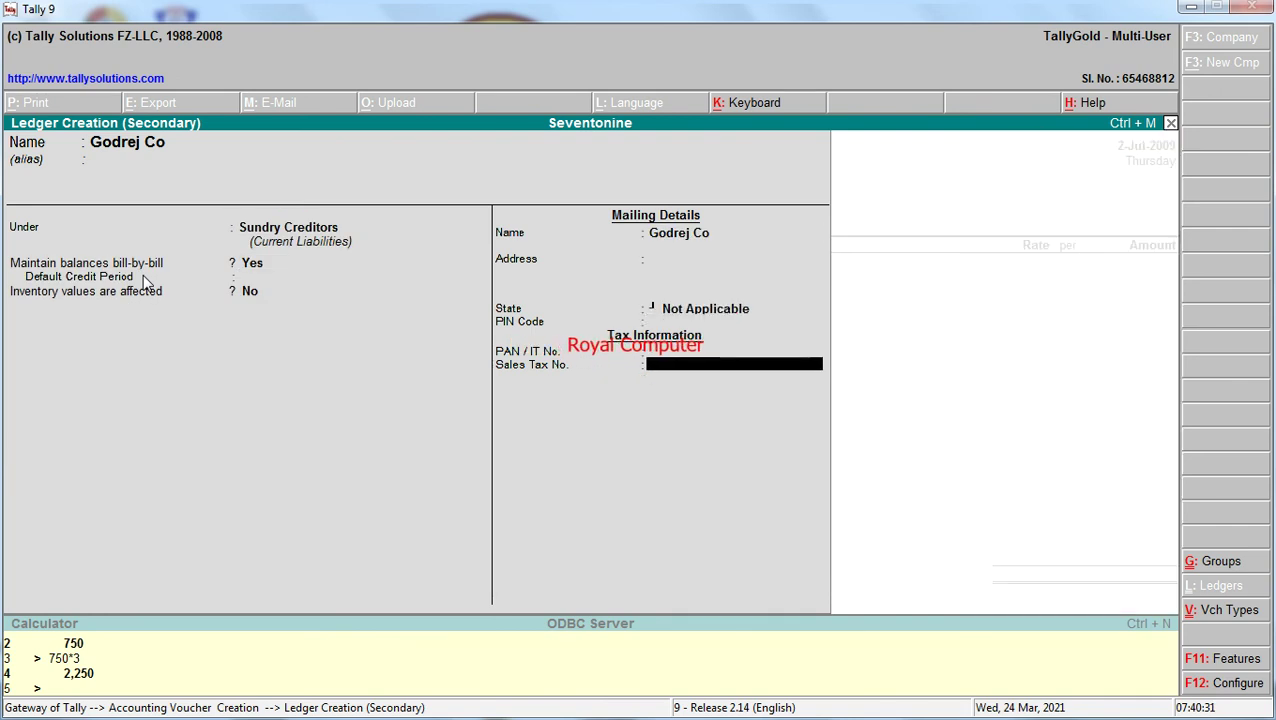
{"action": "key", "text": "Return"}
{"action": "key", "text": "Return"}
{"action": "key", "text": "Return"}
{"action": "key", "text": "Return"}
{"action": "key", "text": "Return"}
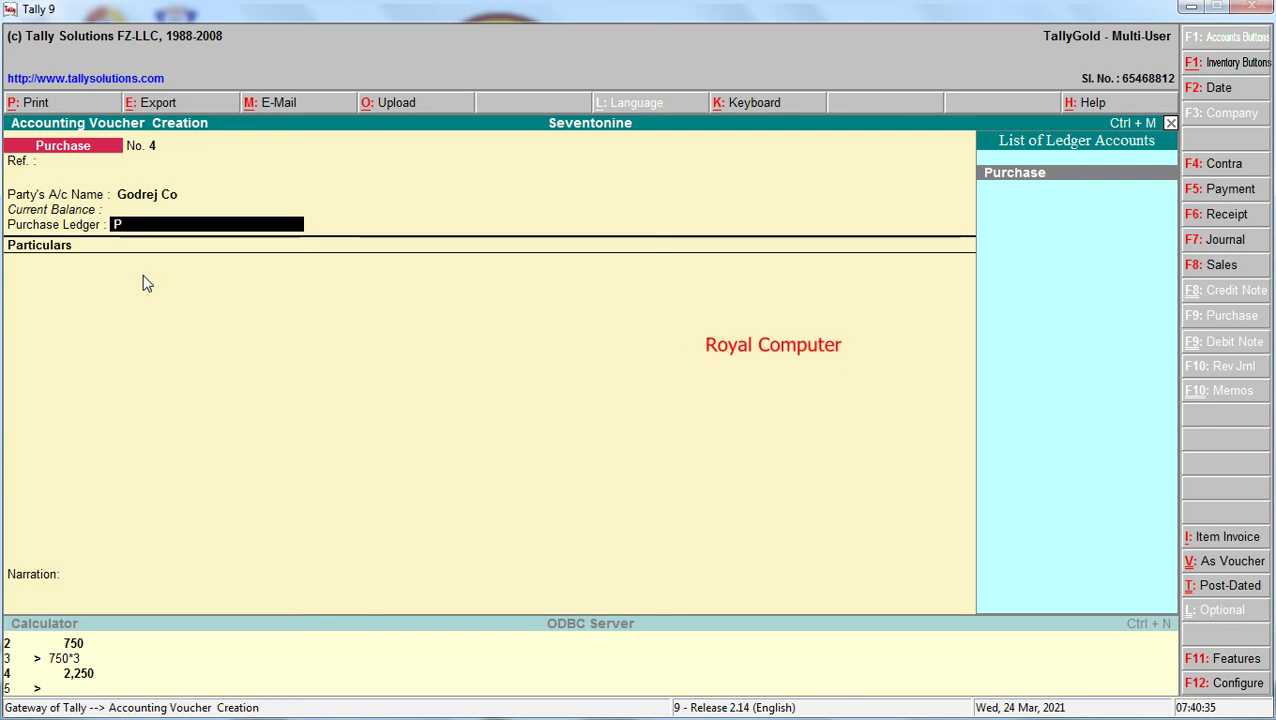
Choose Purchase as the purchase ledger and enter a Purchase line of 2,00,000.
{"action": "key", "text": "Return"}
{"action": "type", "text": "P"}
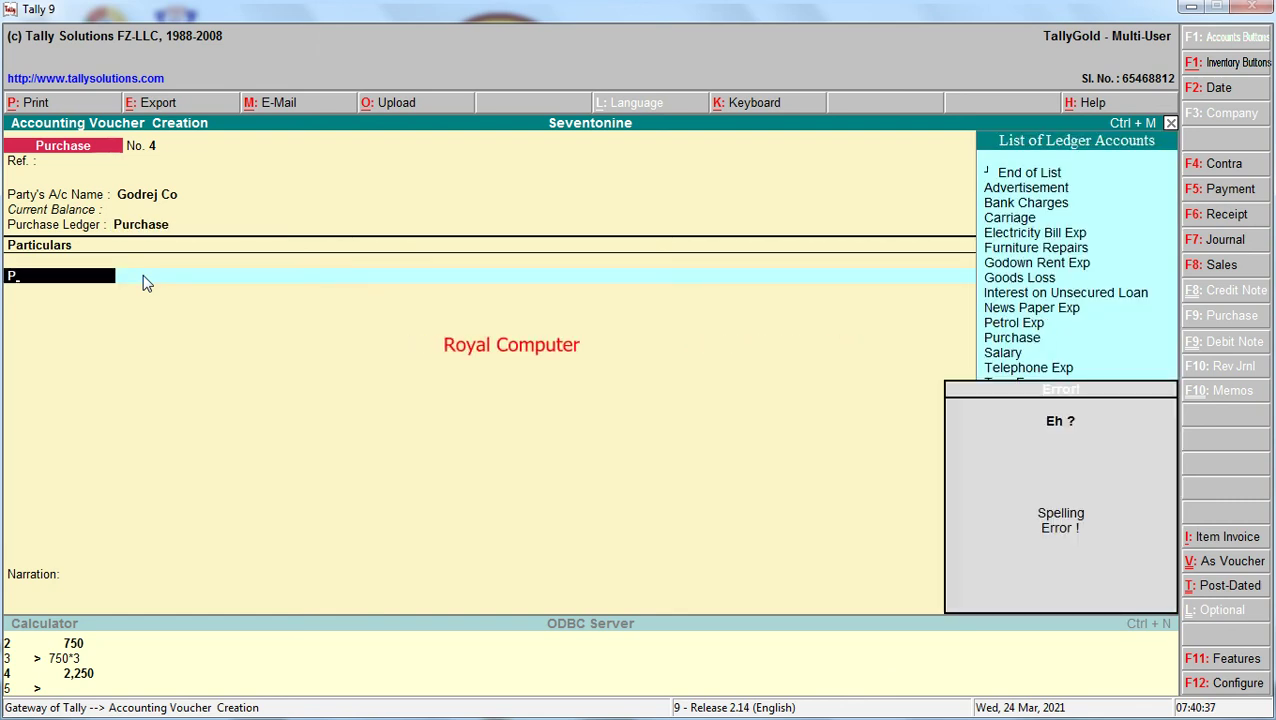
{"action": "type", "text": "u"}
{"action": "key", "text": "Return"}
{"action": "type", "text": "200000"}
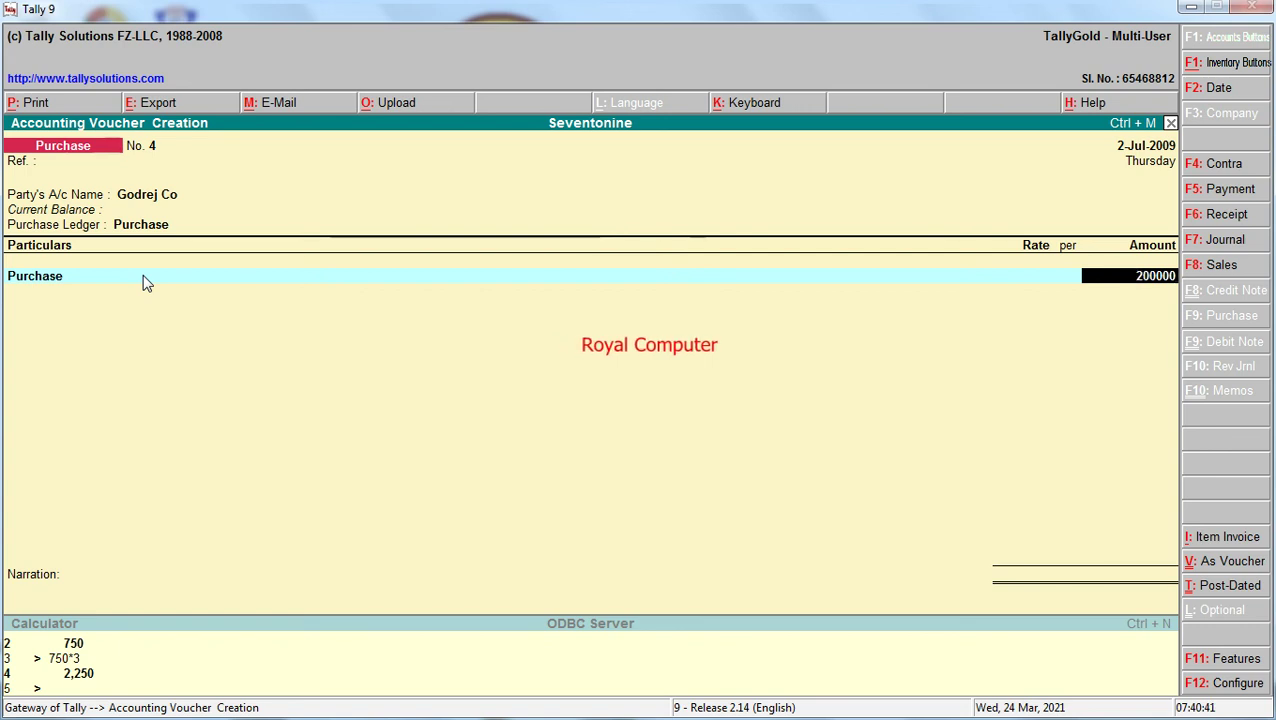
{"action": "key", "text": "Return"}
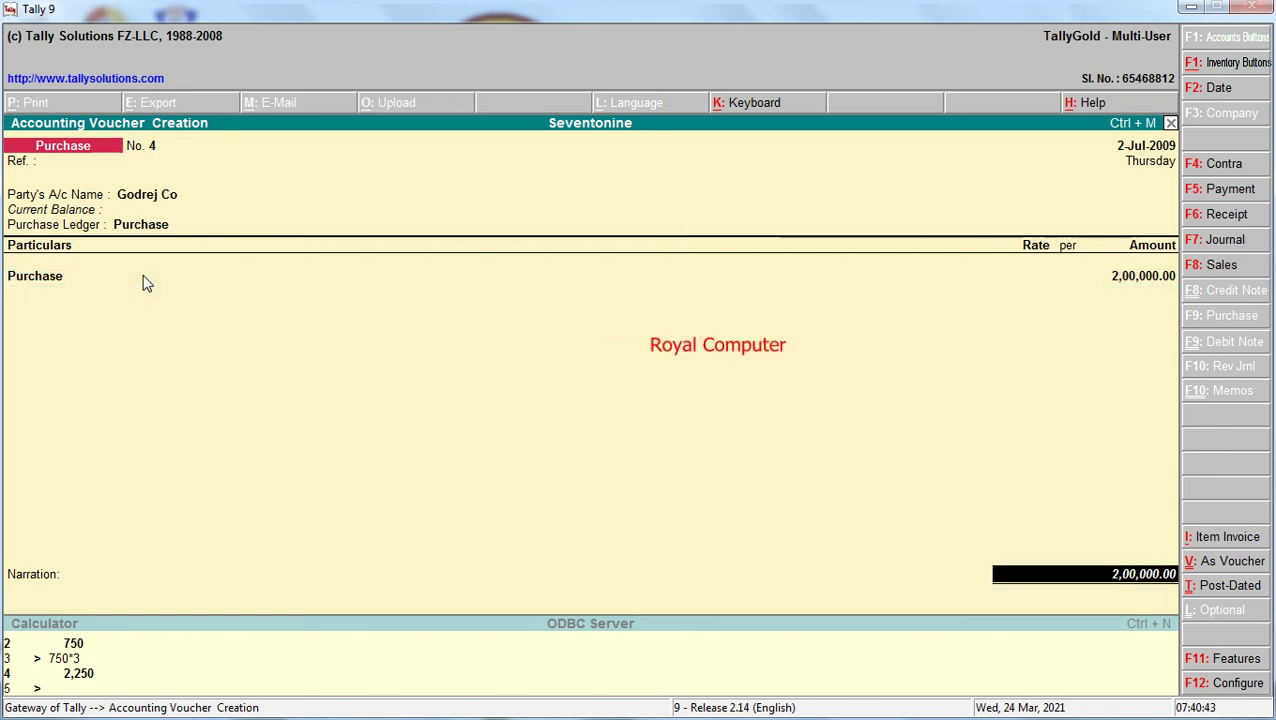
Save the Godrej Co purchase voucher and set the voucher date to 5-Jul-2009.
{"action": "key", "text": "F2"}
{"action": "key", "text": "Return"}
{"action": "key", "text": "F2"}
{"action": "key", "text": "Return"}
{"action": "key", "text": "F2"}
{"action": "key", "text": "Return"}
{"action": "key", "text": "Return"}
{"action": "key", "text": "Return"}
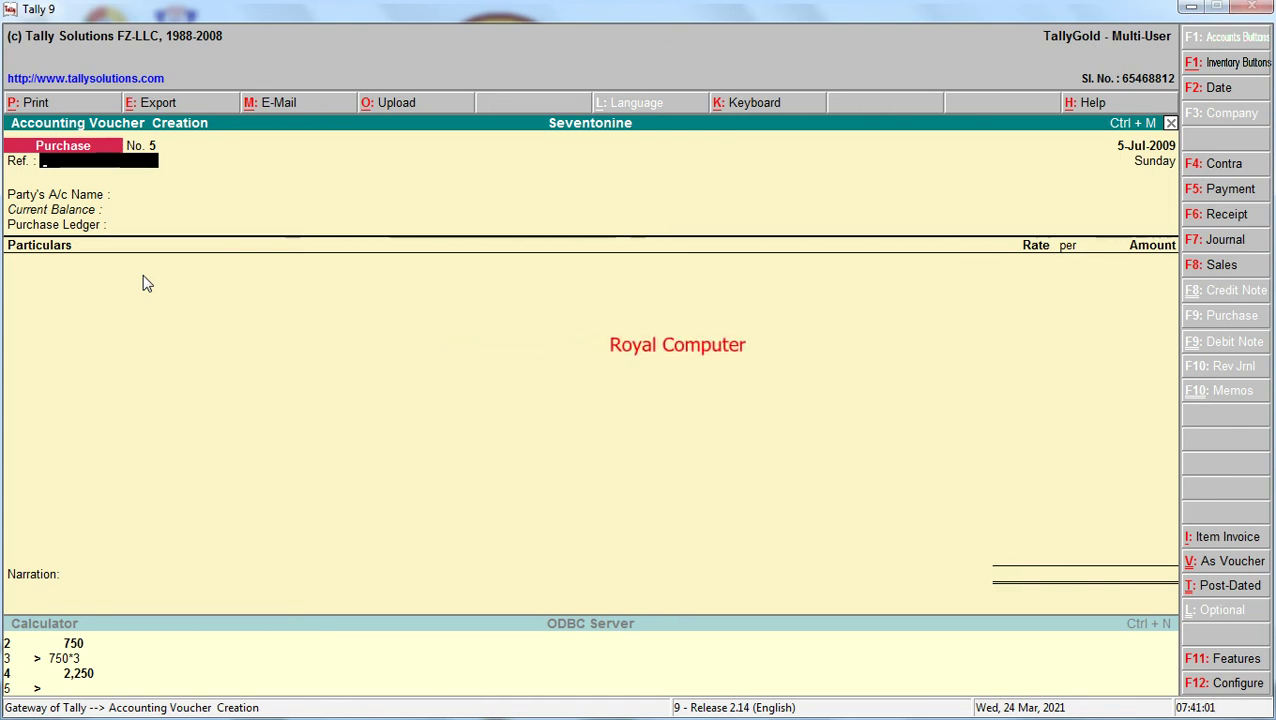
Start a payment voucher dated 6-Jul-2009 with Axis Bank as the account and Godrej Co as the paid ledger.
{"action": "key", "text": "F5"}
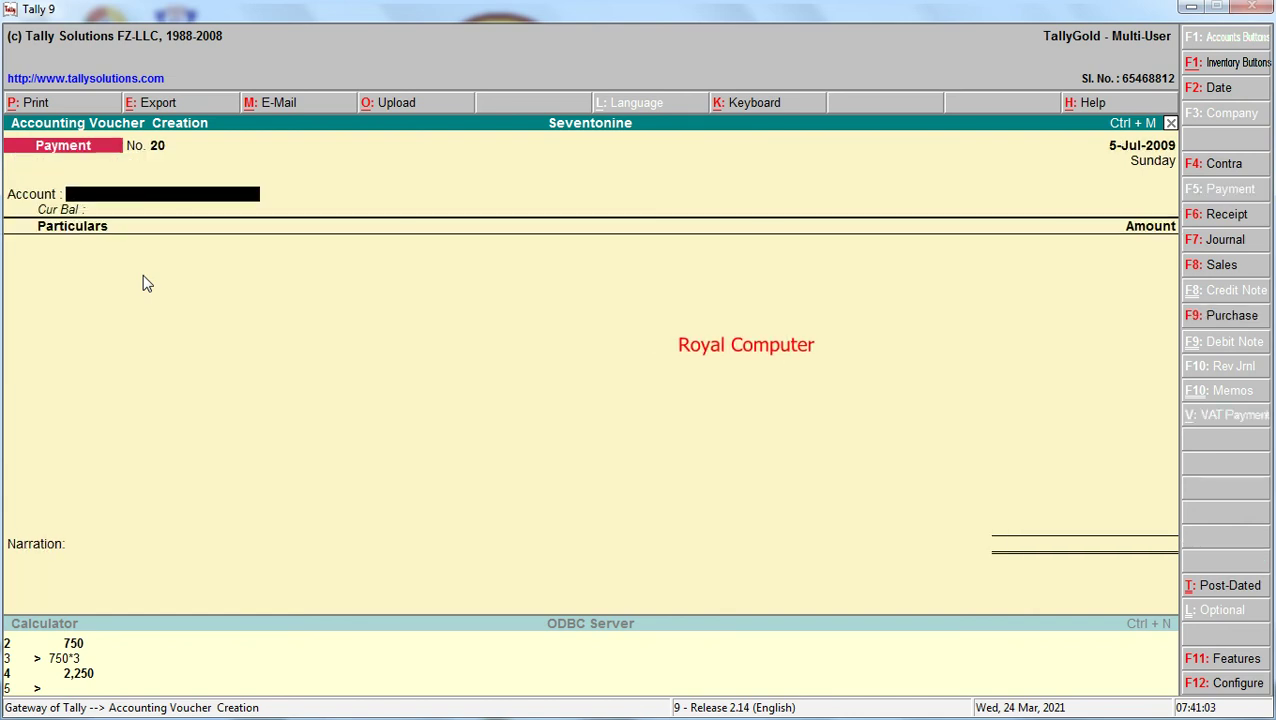
{"action": "key", "text": "F2"}
{"action": "type", "text": "6"}
{"action": "key", "text": "Return"}
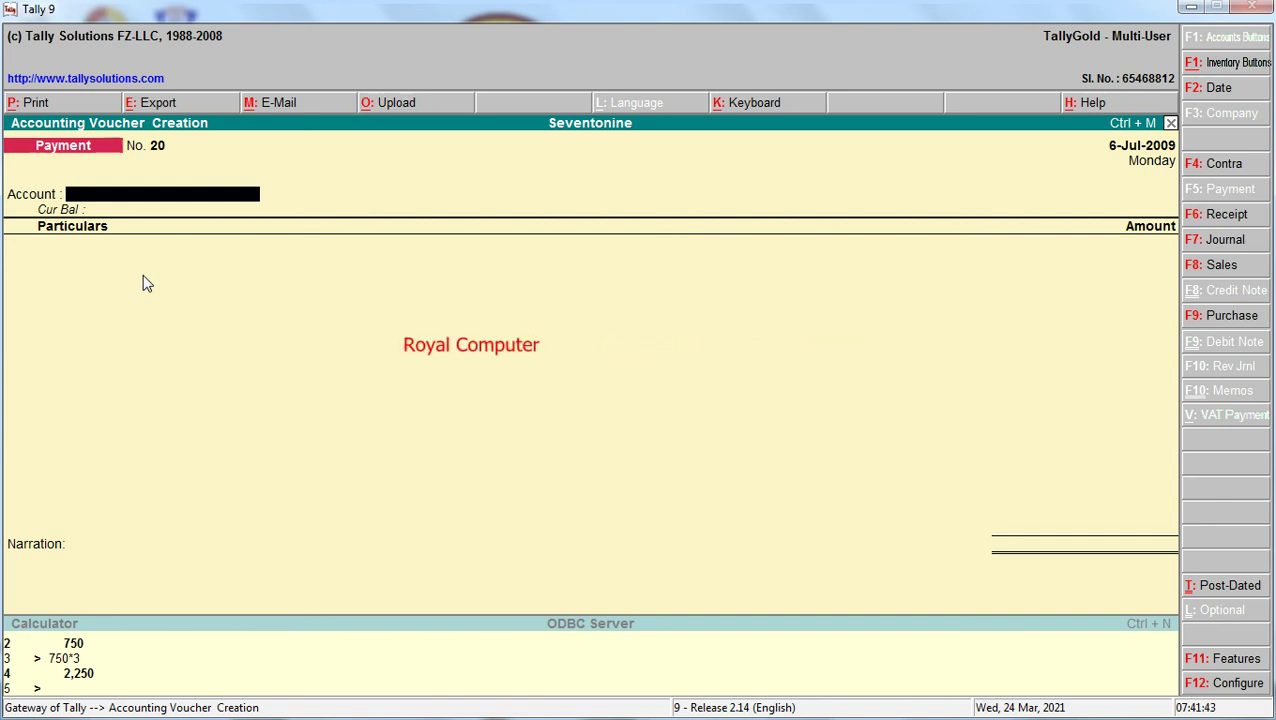
{"action": "type", "text": "A"}
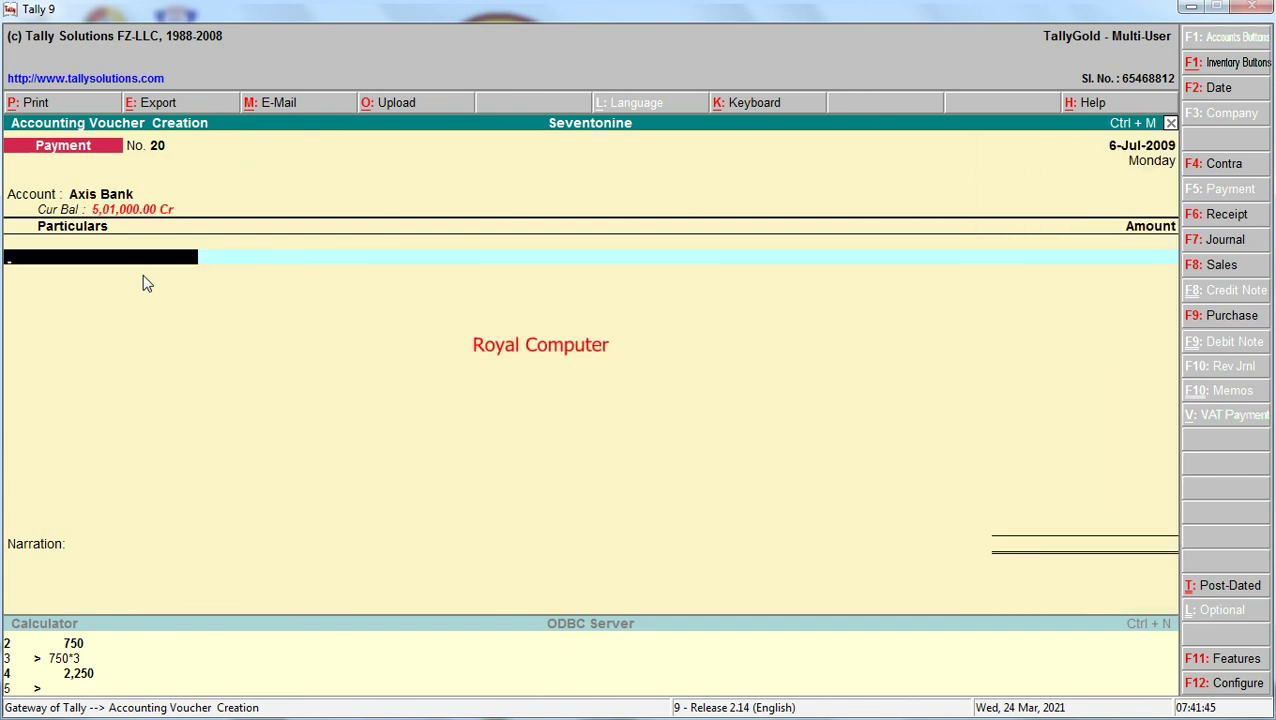
{"action": "type", "text": "Go"}
{"action": "key", "text": "Return"}
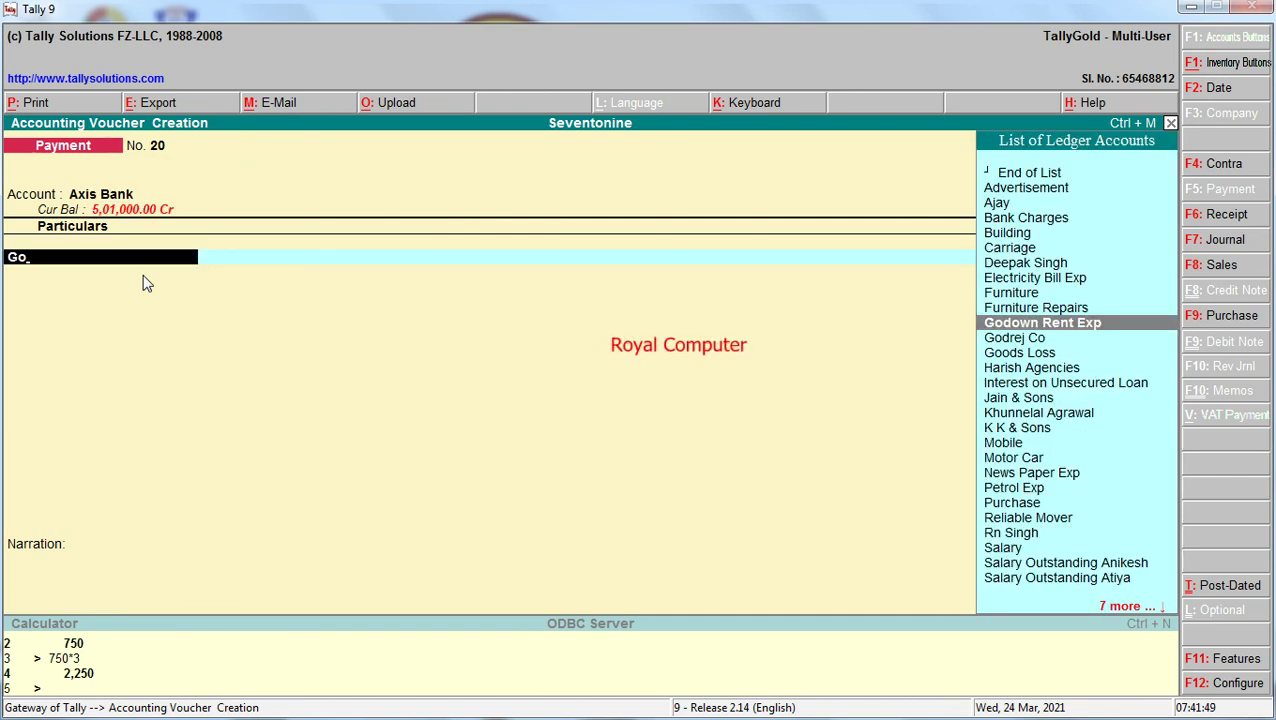
{"action": "key", "text": "Down"}
{"action": "key", "text": "Return"}
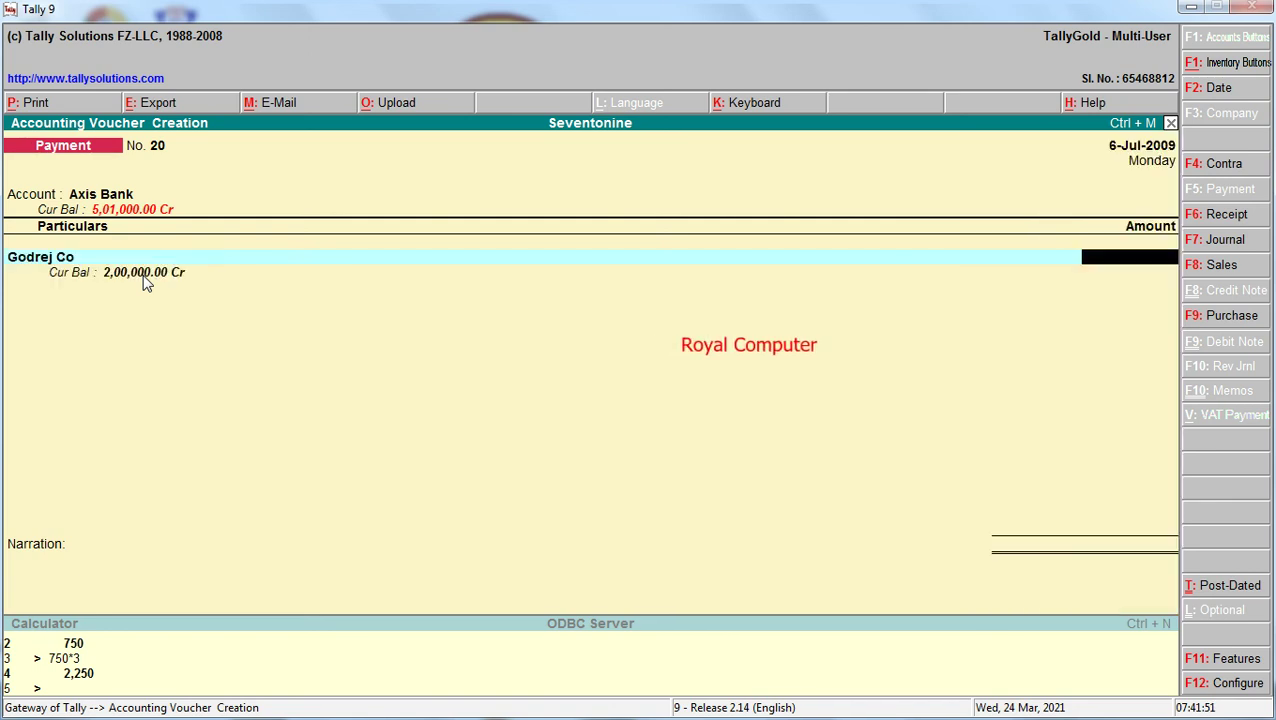
Enter 1,00,000 for Godrej Co, allocate it as Agst Ref to bill 4 and save the payment voucher.
{"action": "type", "text": "100000"}
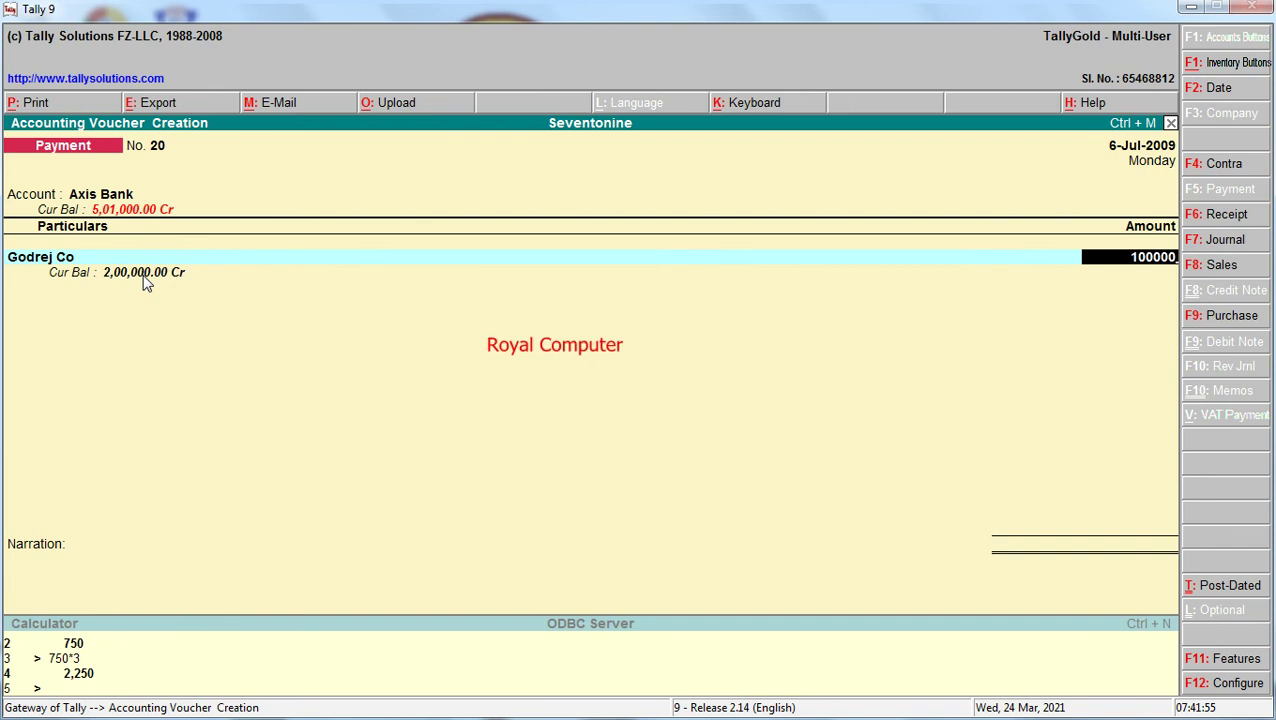
{"action": "key", "text": "Return"}
{"action": "key", "text": "Return"}
{"action": "key", "text": "Return"}
{"action": "key", "text": "Return"}
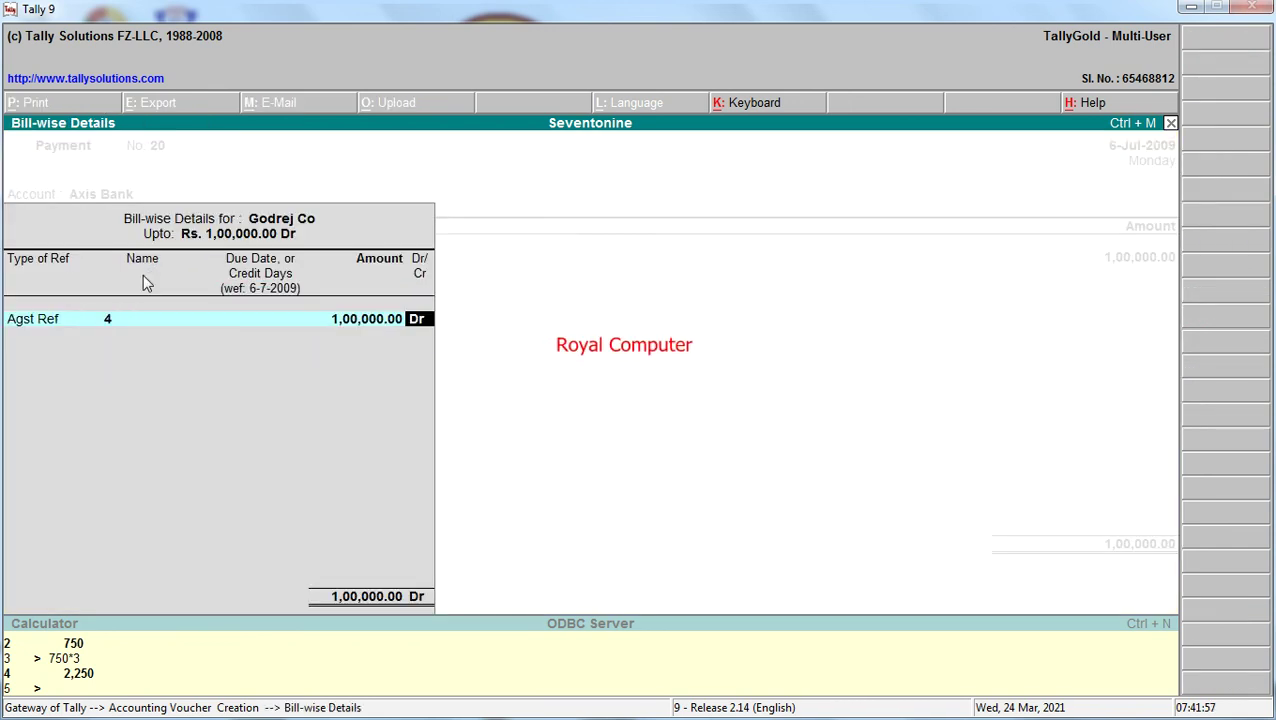
{"action": "key", "text": "Return"}
{"action": "key", "text": "Return"}
{"action": "key", "text": "Return"}
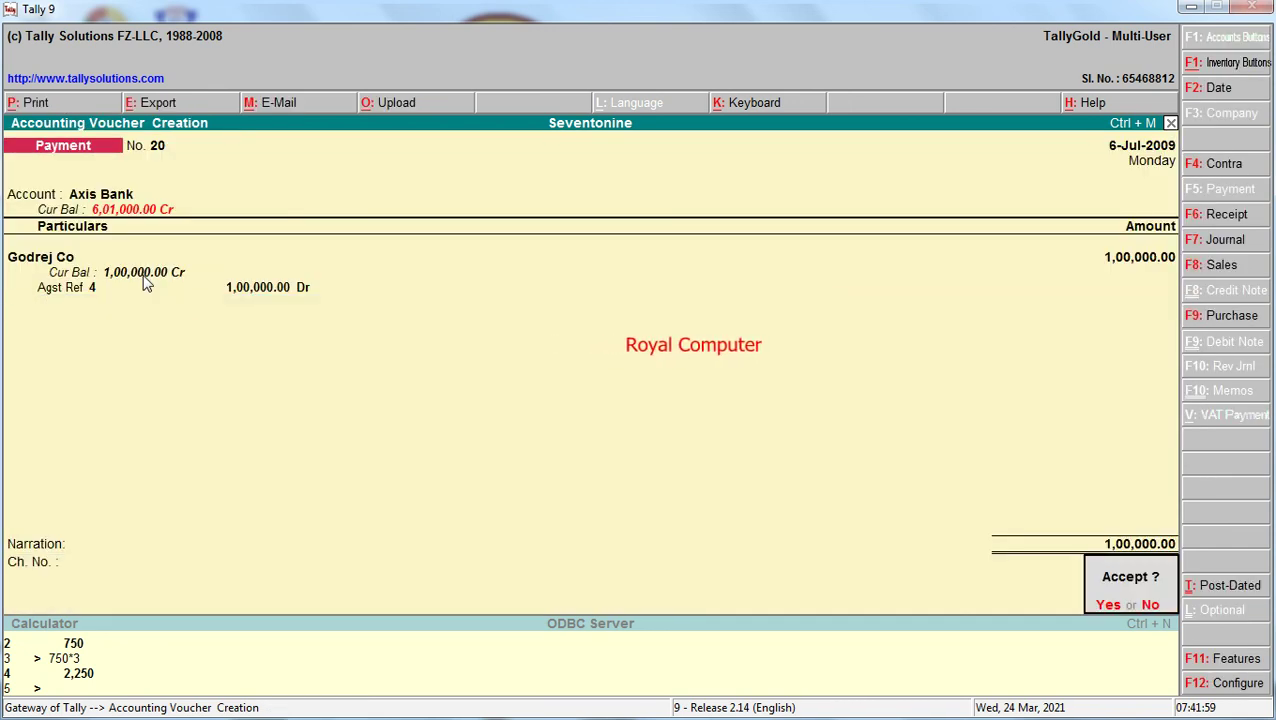
{"action": "key", "text": "Return"}
Set the voucher date to 7-Jul-2009 and start a sales voucher.
{"action": "key", "text": "F2"}
{"action": "type", "text": "7"}
{"action": "key", "text": "Return"}
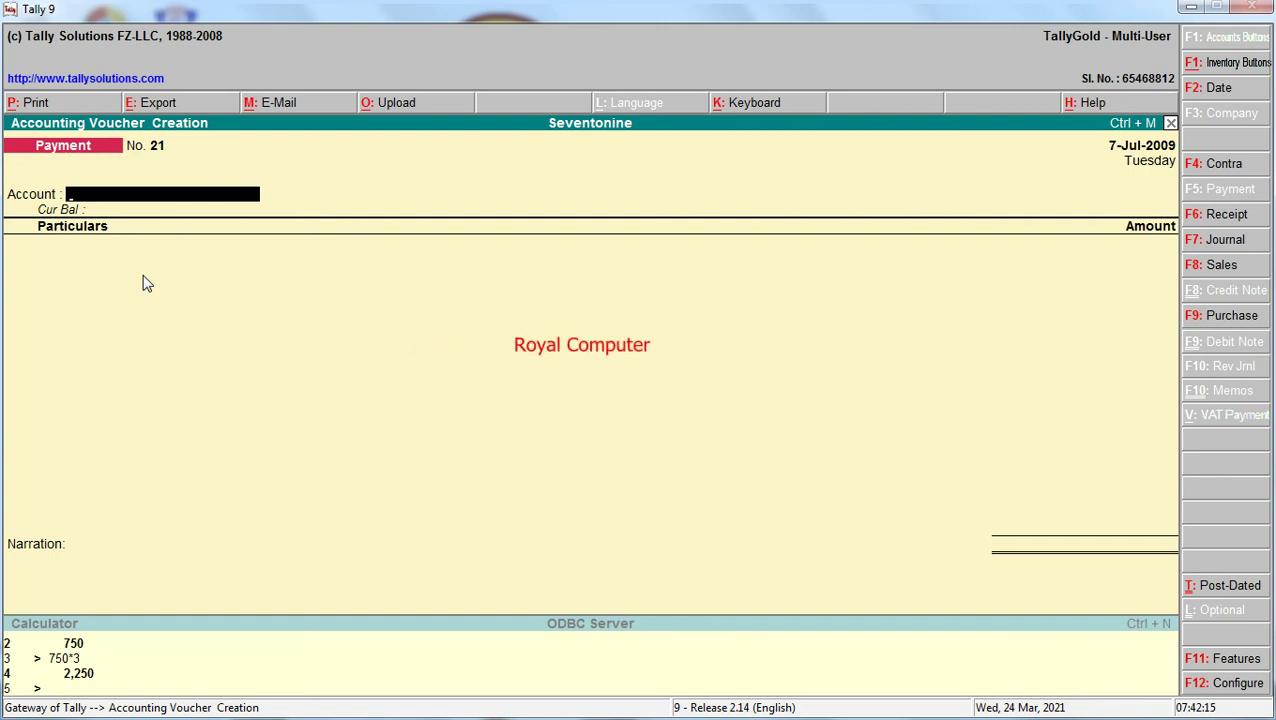
{"action": "key", "text": "F8"}
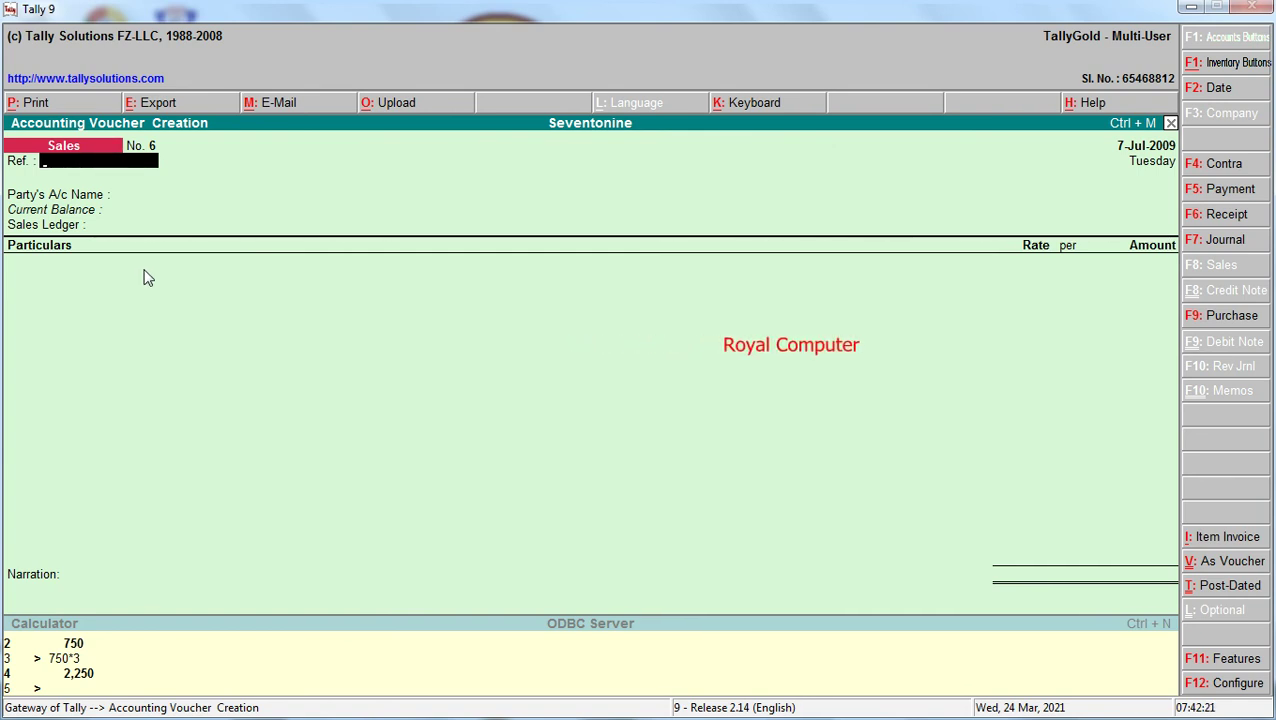
Choose Cash as the party account of the sales voucher and leave the despatch, order and buyer details at their defaults.
{"action": "key", "text": "Return"}
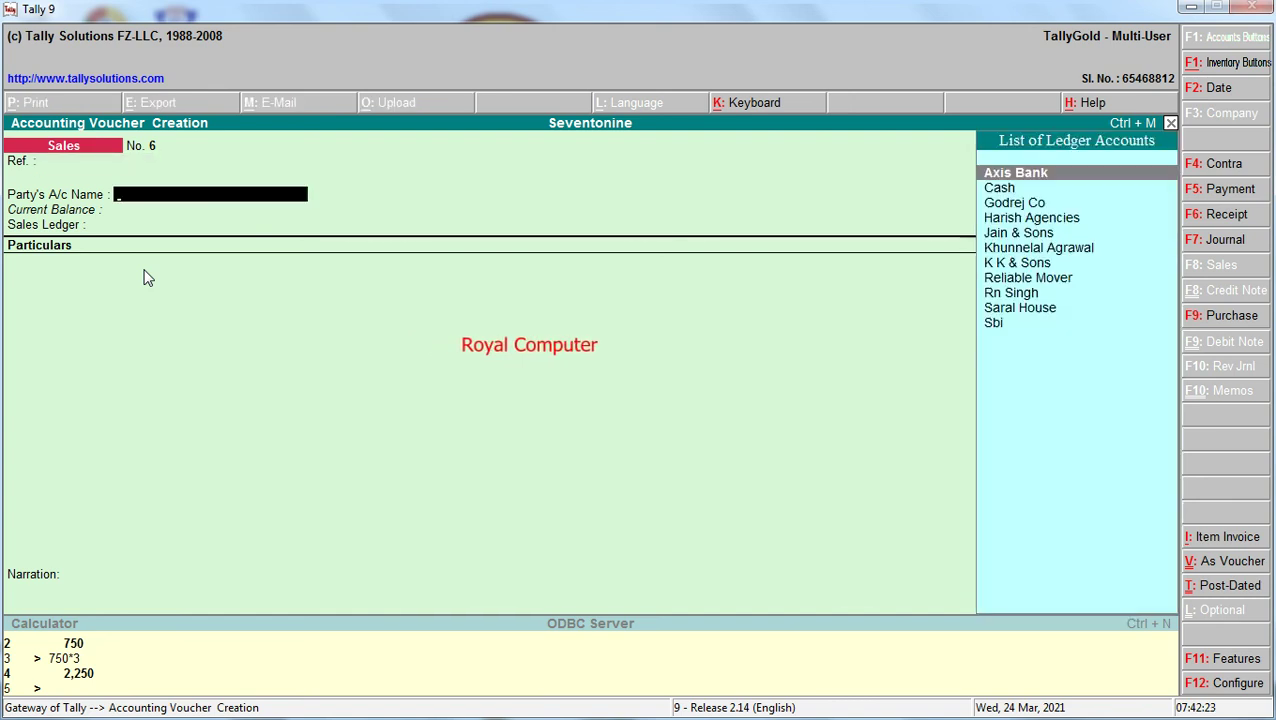
{"action": "type", "text": "Ca"}
{"action": "key", "text": "Return"}
{"action": "key", "text": "Return"}
{"action": "key", "text": "Return"}
{"action": "key", "text": "Return"}
{"action": "key", "text": "Return"}
{"action": "key", "text": "Return"}
{"action": "key", "text": "Return"}
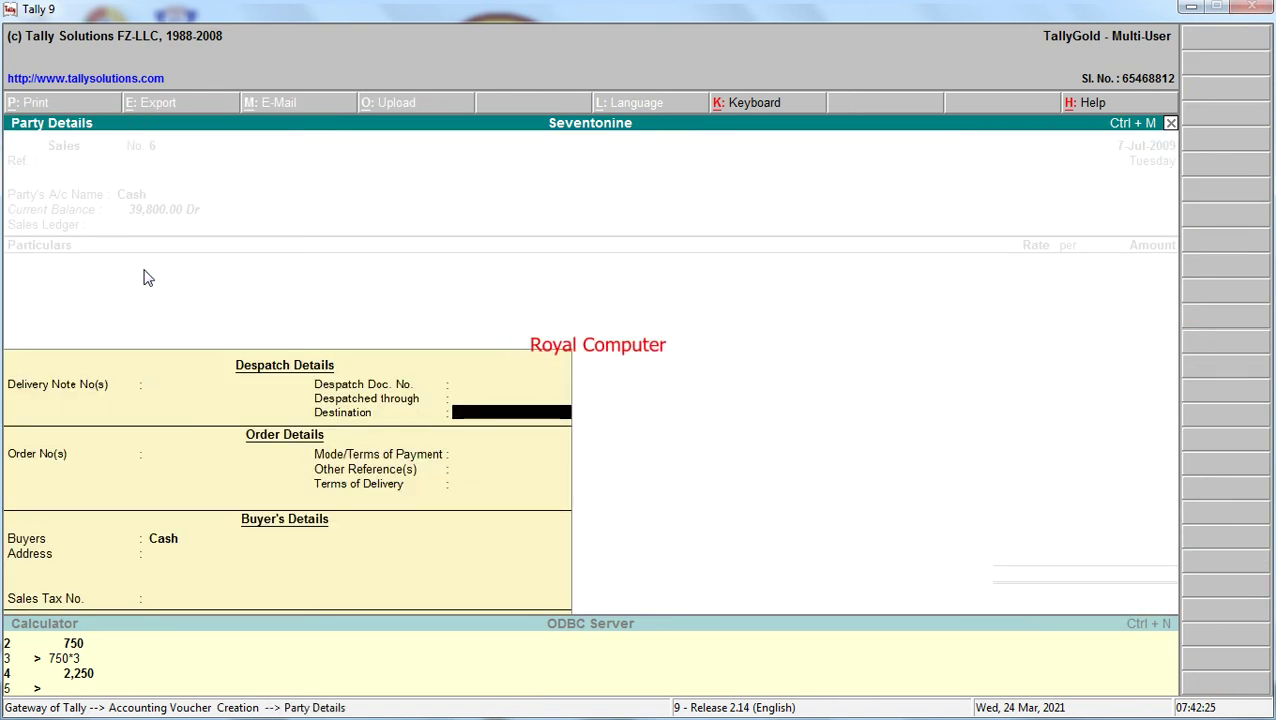
{"action": "key", "text": "Return"}
{"action": "key", "text": "Return"}
{"action": "key", "text": "Return"}
{"action": "key", "text": "Return"}
{"action": "key", "text": "Return"}
{"action": "key", "text": "Return"}
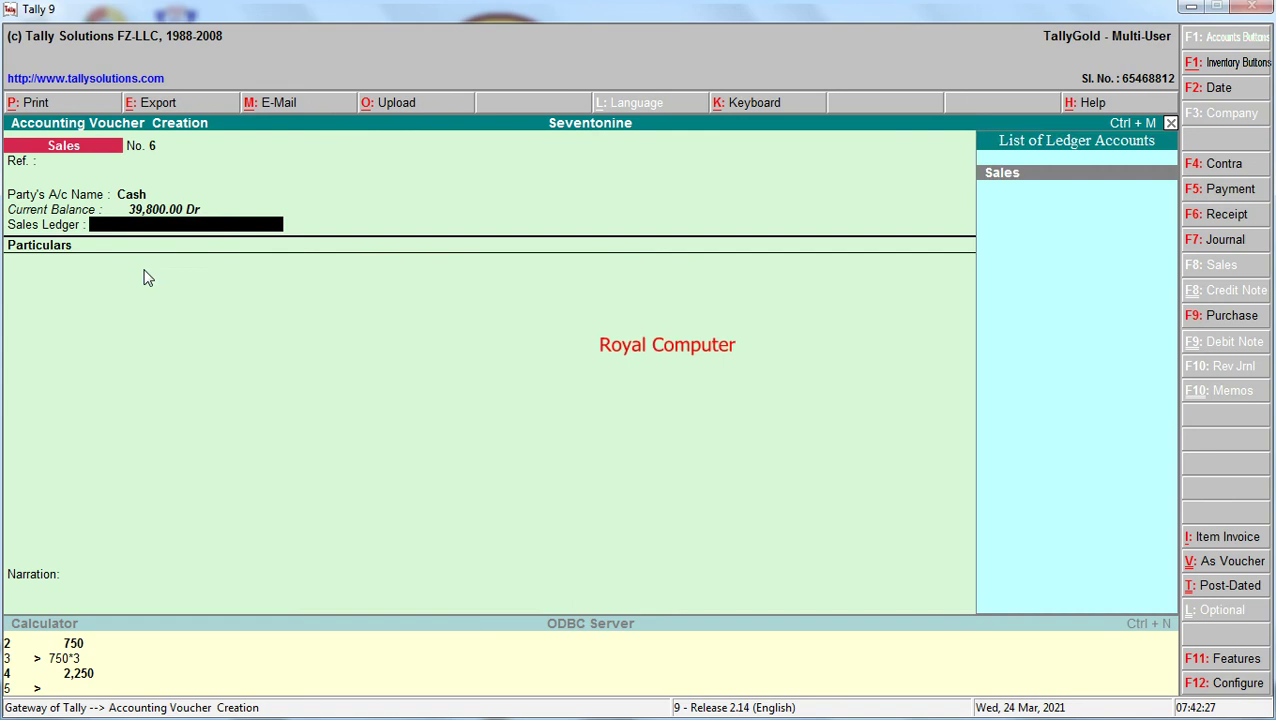
Select the Sales ledger, enter an amount of 1,82,000 and save the sales voucher.
{"action": "type", "text": "Sal"}
{"action": "key", "text": "Return"}
{"action": "key", "text": "Down"}
{"action": "key", "text": "Return"}
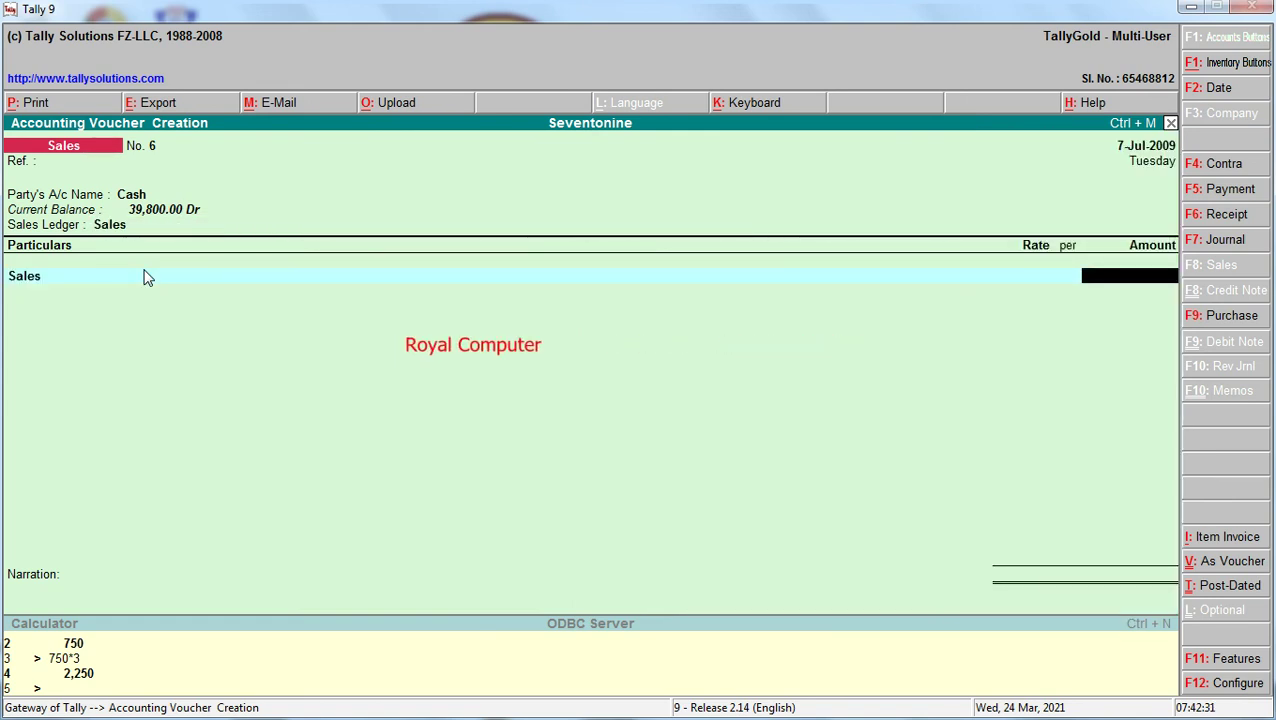
{"action": "type", "text": "1,8"}
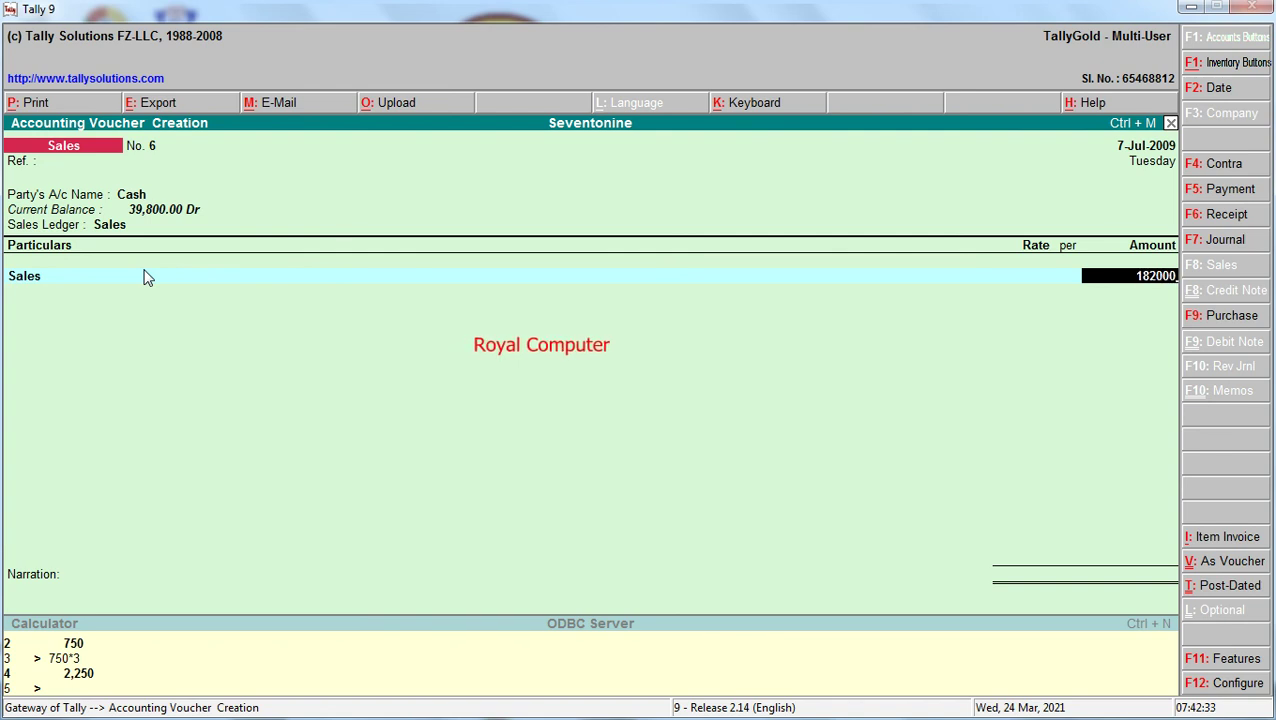
{"action": "type", "text": "2,000"}
{"action": "key", "text": "Return"}
{"action": "key", "text": "Return"}
{"action": "key", "text": "Return"}
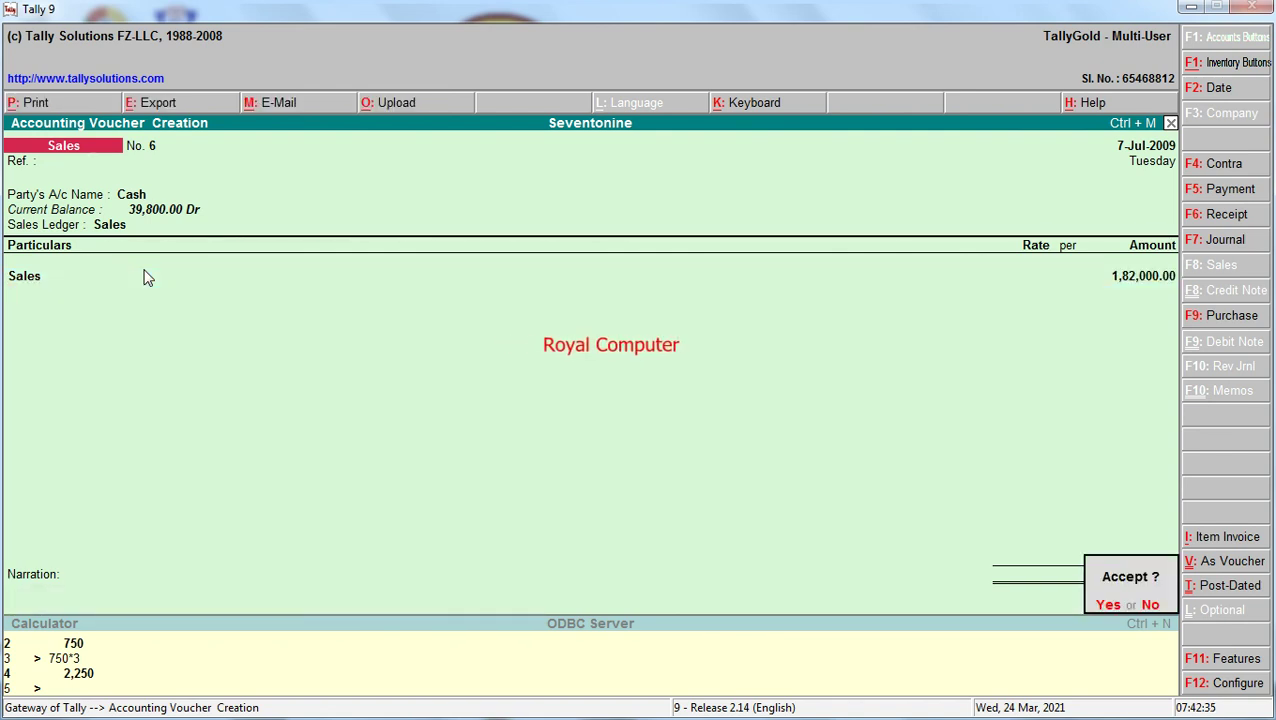
{"action": "key", "text": "Return"}
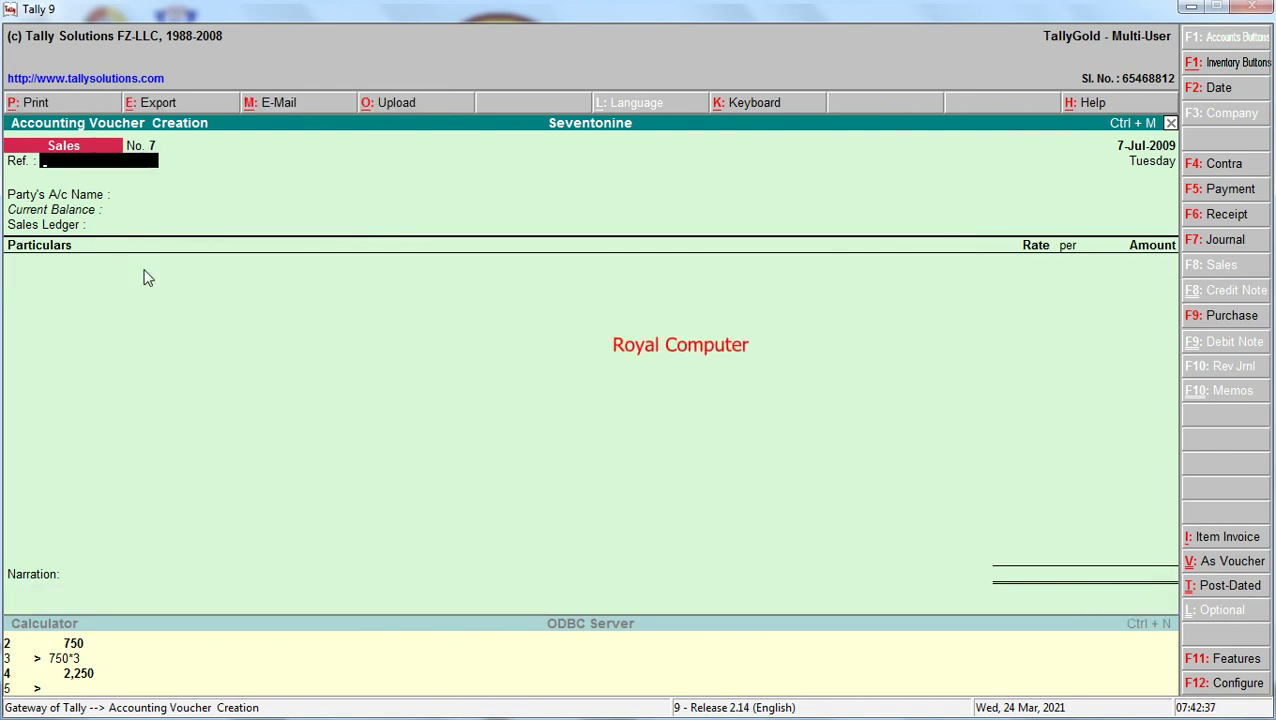
Set the voucher date to 8-Jul-2009 and start a payment voucher with Cash as the account.
{"action": "key", "text": "F2"}
{"action": "type", "text": "8-"}
{"action": "key", "text": "Return"}
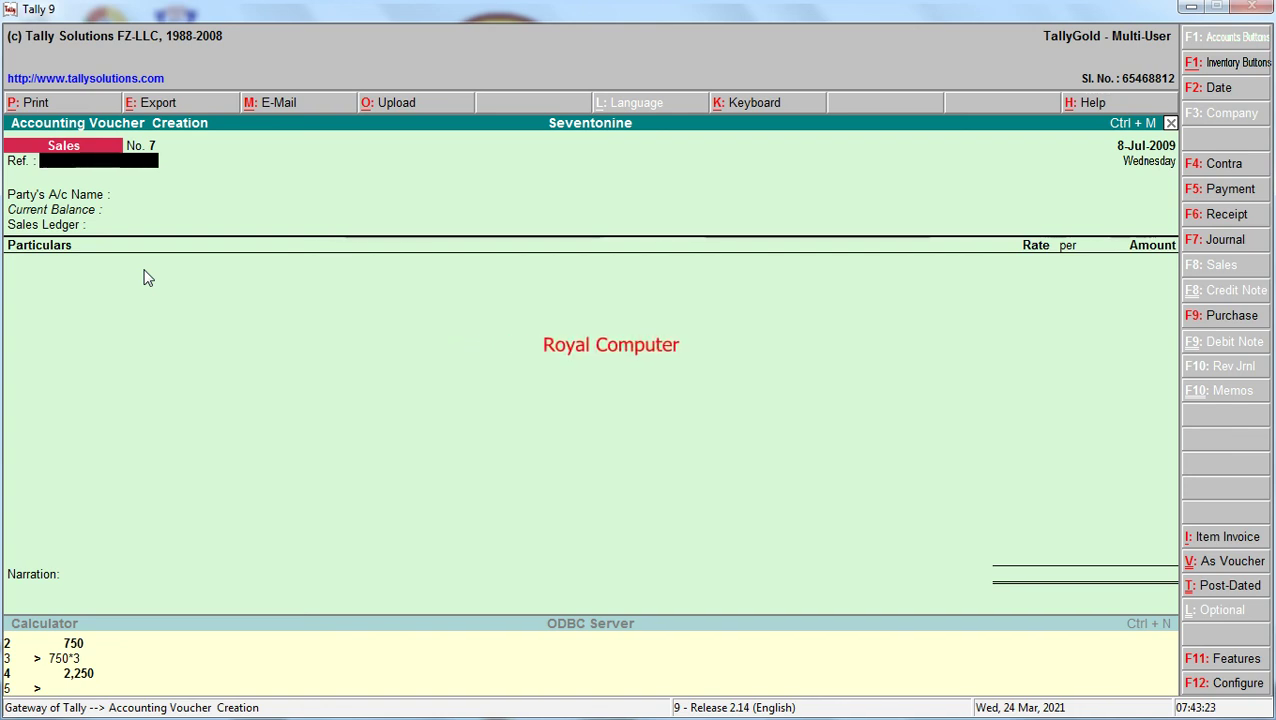
{"action": "key", "text": "F5"}
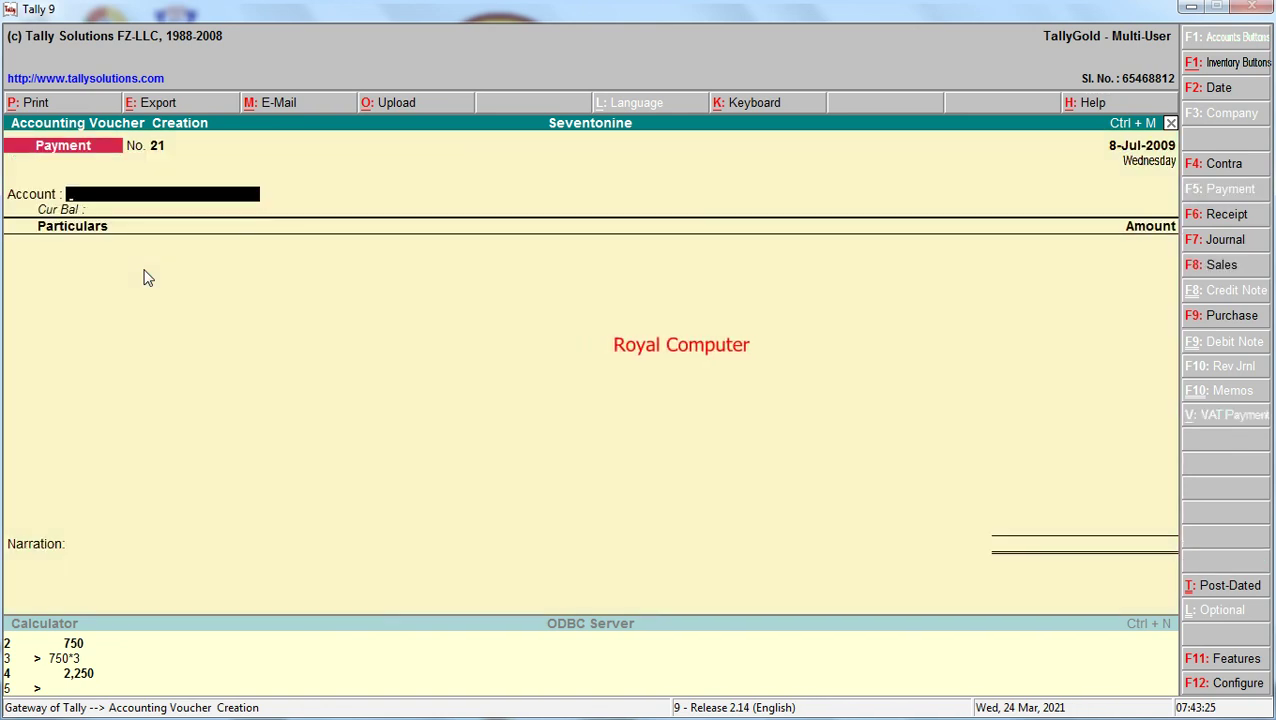
{"action": "type", "text": "Ca"}
{"action": "key", "text": "Return"}
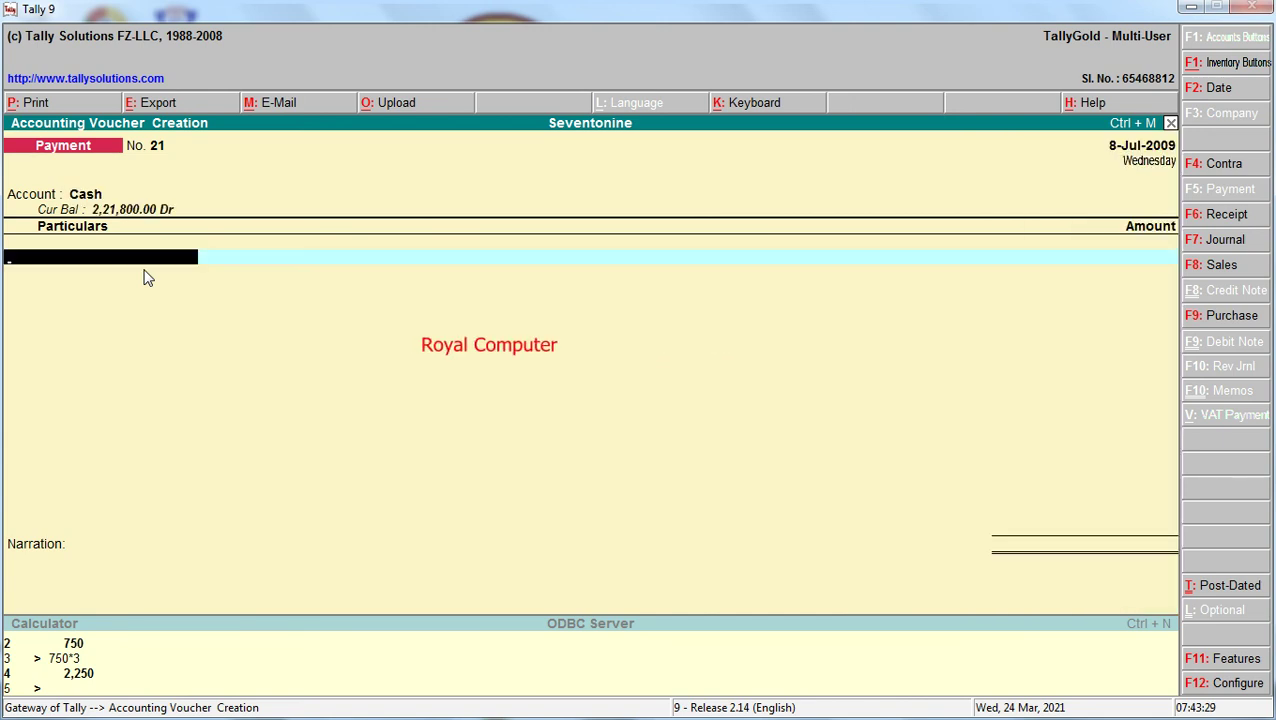
Create a Gift Item ledger under Indirect Expenses from within the payment voucher.
{"action": "key", "text": "alt+c"}
{"action": "type", "text": "Gif"}
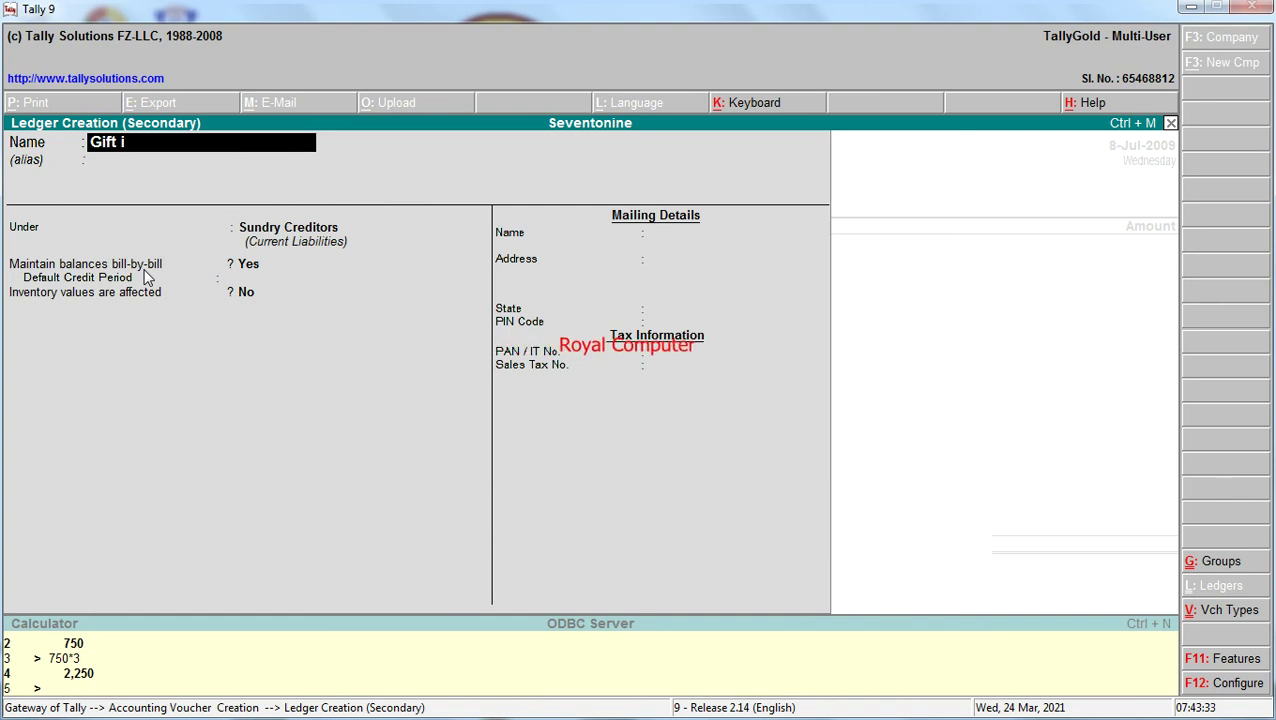
{"action": "type", "text": "t Item"}
{"action": "key", "text": "Return"}
{"action": "key", "text": "Return"}
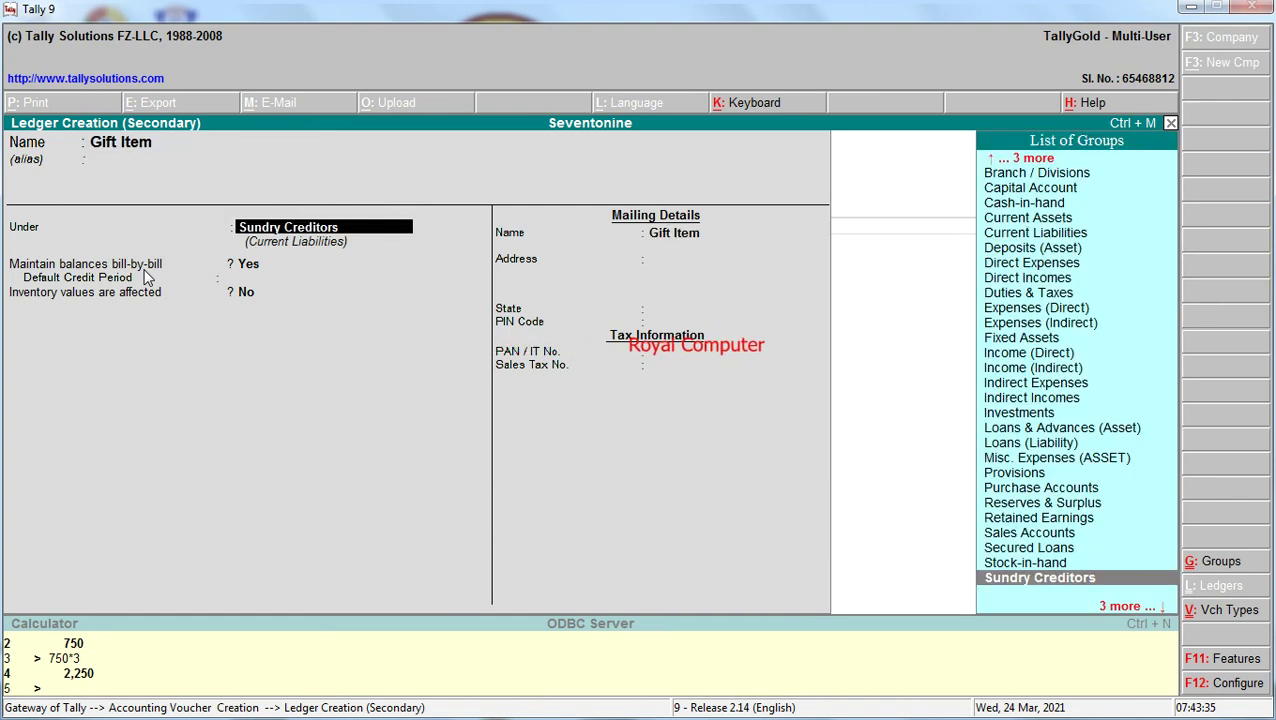
{"action": "type", "text": "Ind"}
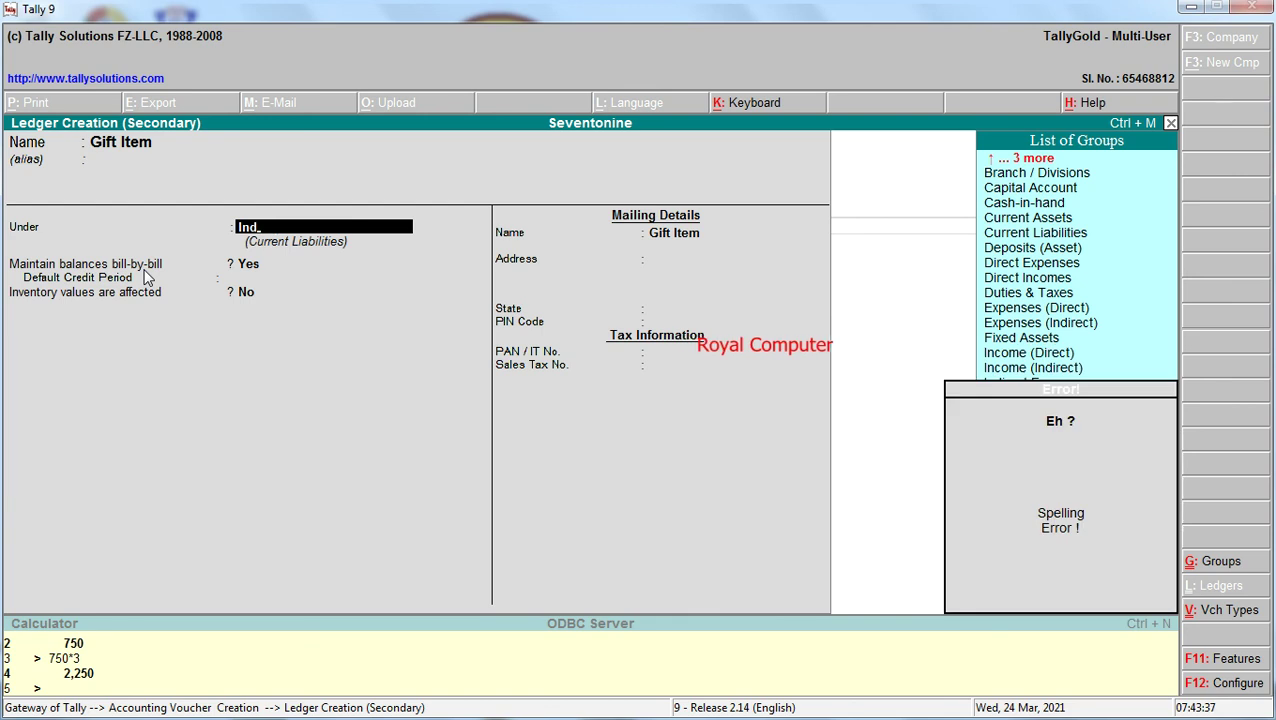
{"action": "type", "text": "irect e"}
{"action": "key", "text": "Return"}
{"action": "key", "text": "Return"}
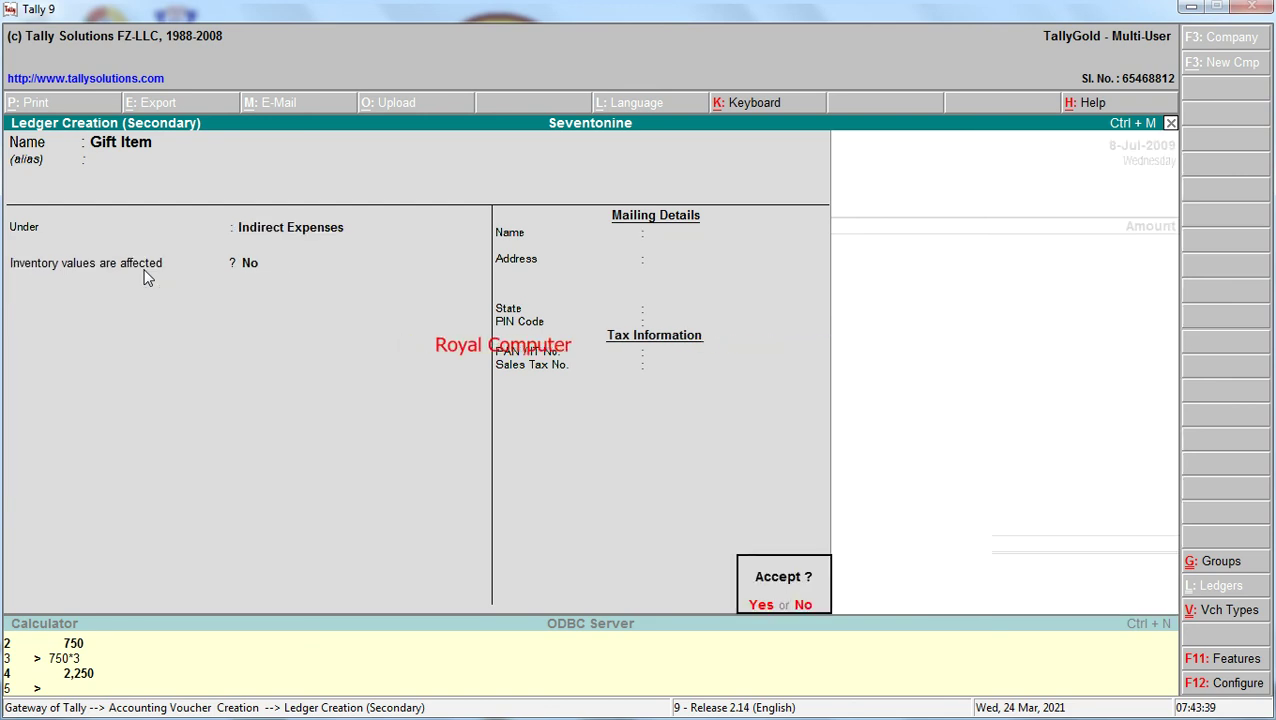
{"action": "key", "text": "y"}
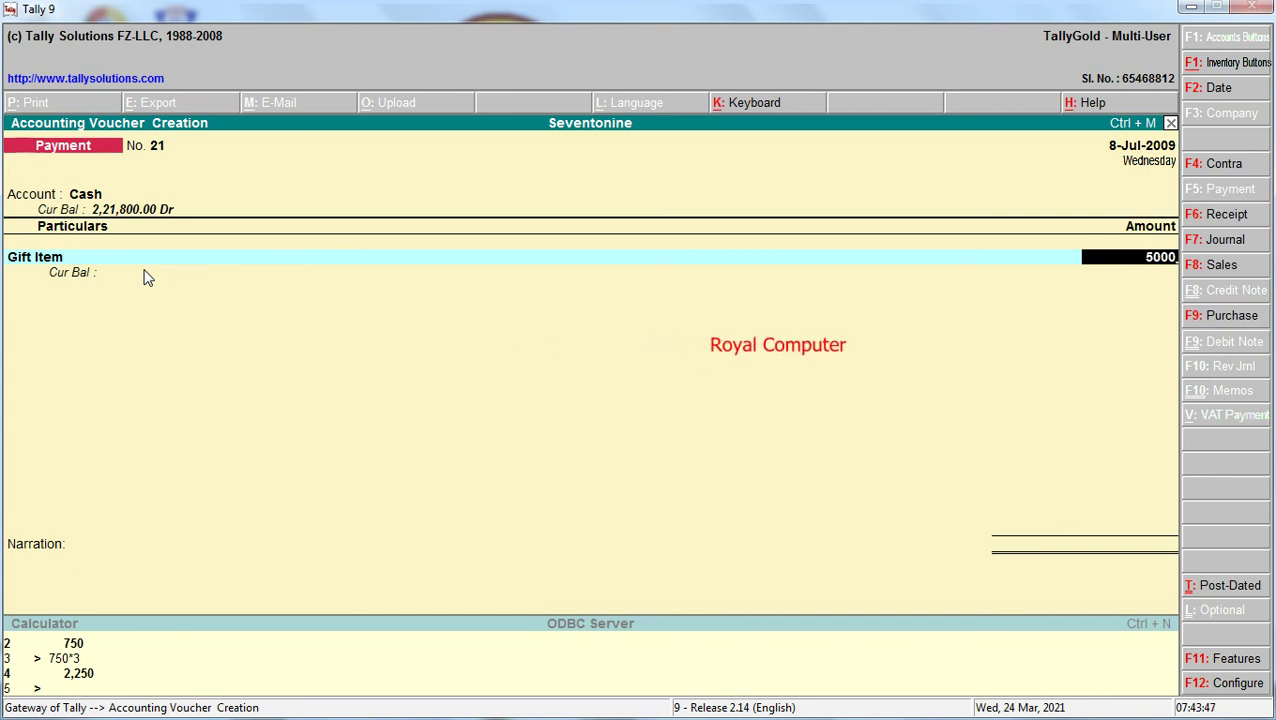
Enter 5,000 for Gift Item and save the payment voucher.
{"action": "key", "text": "Return"}
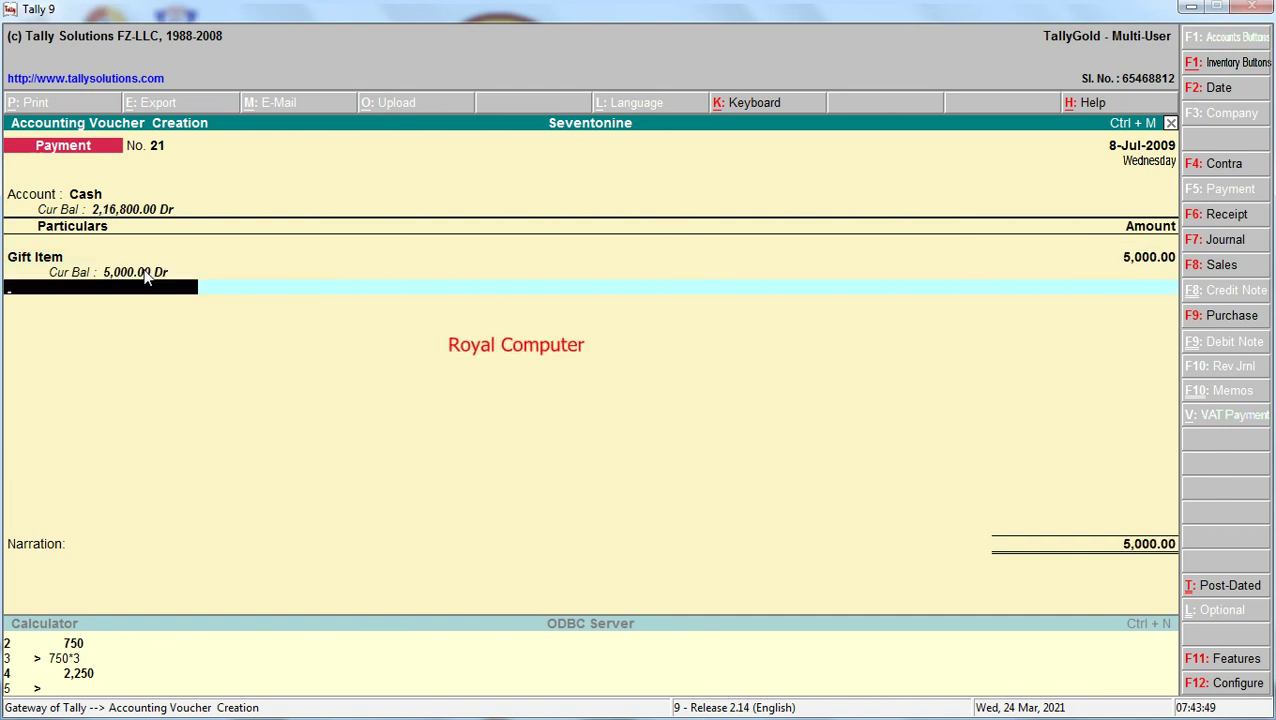
{"action": "key", "text": "Return"}
{"action": "key", "text": "Return"}
{"action": "key", "text": "Return"}
Start a contra voucher dated 9-Jul-2009 with Axis Bank as the account and Cash as the particulars ledger.
{"action": "key", "text": "F2"}
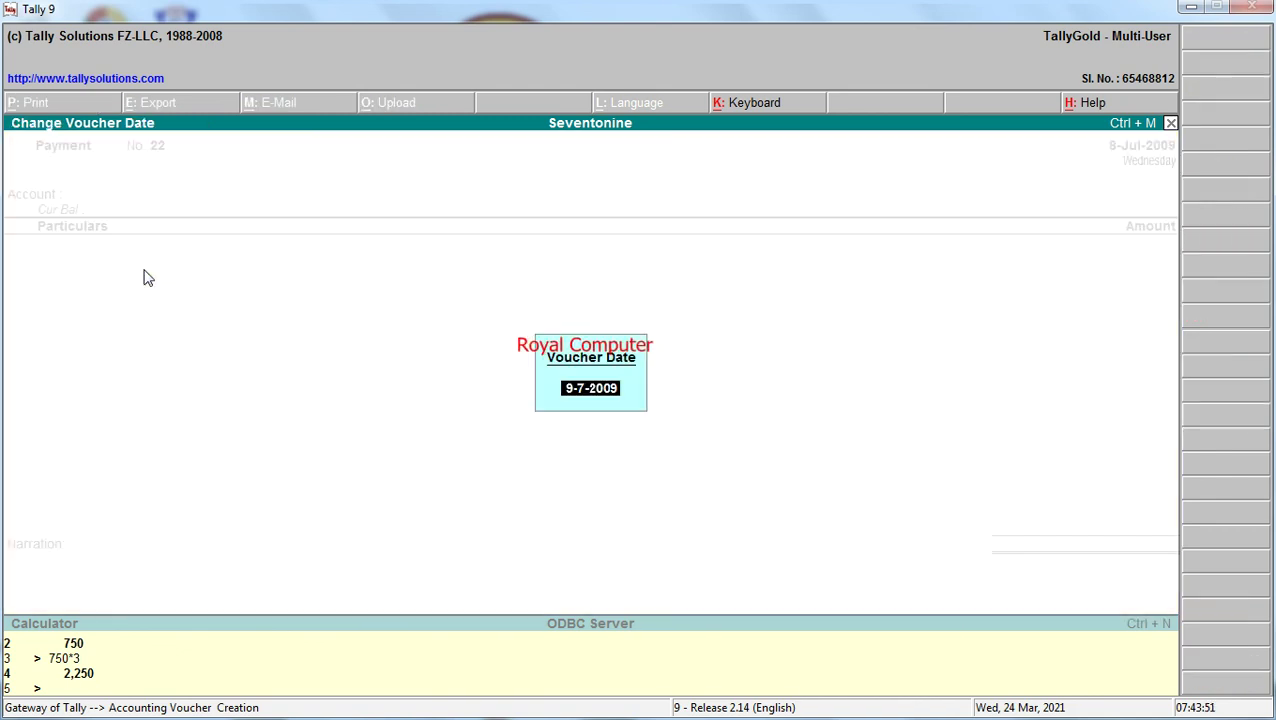
{"action": "key", "text": "Return"}
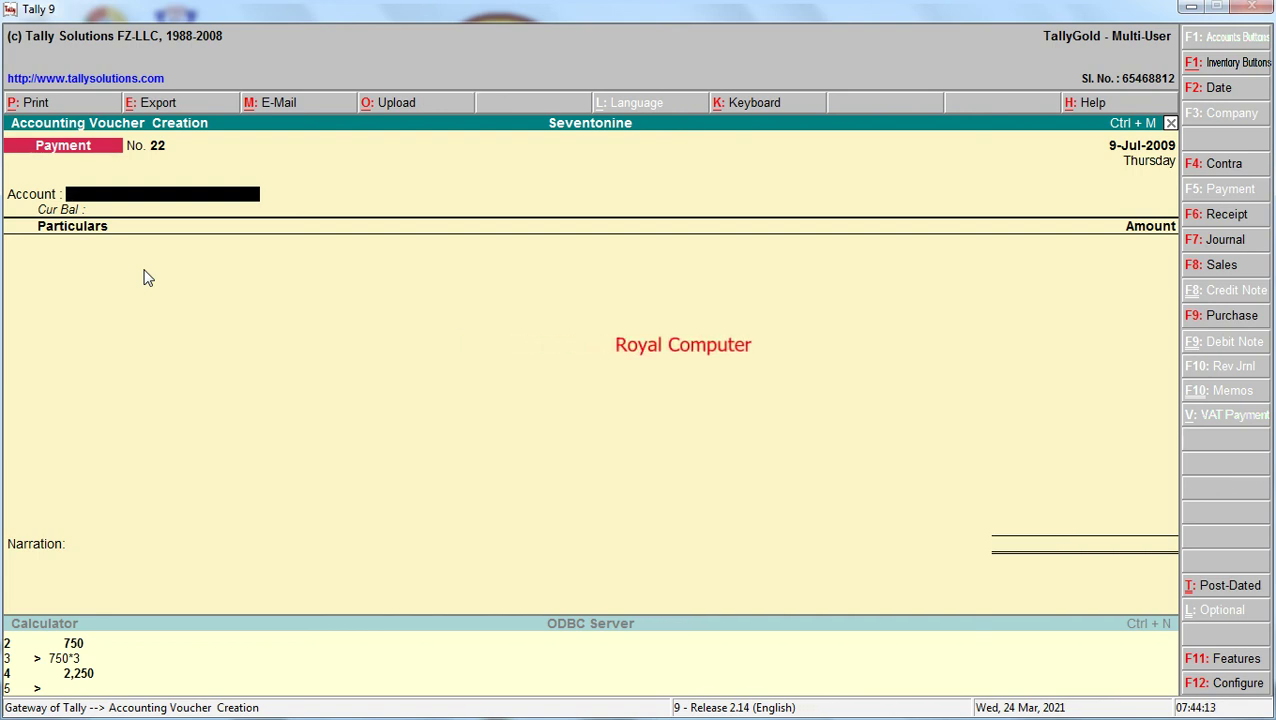
{"action": "key", "text": "F4"}
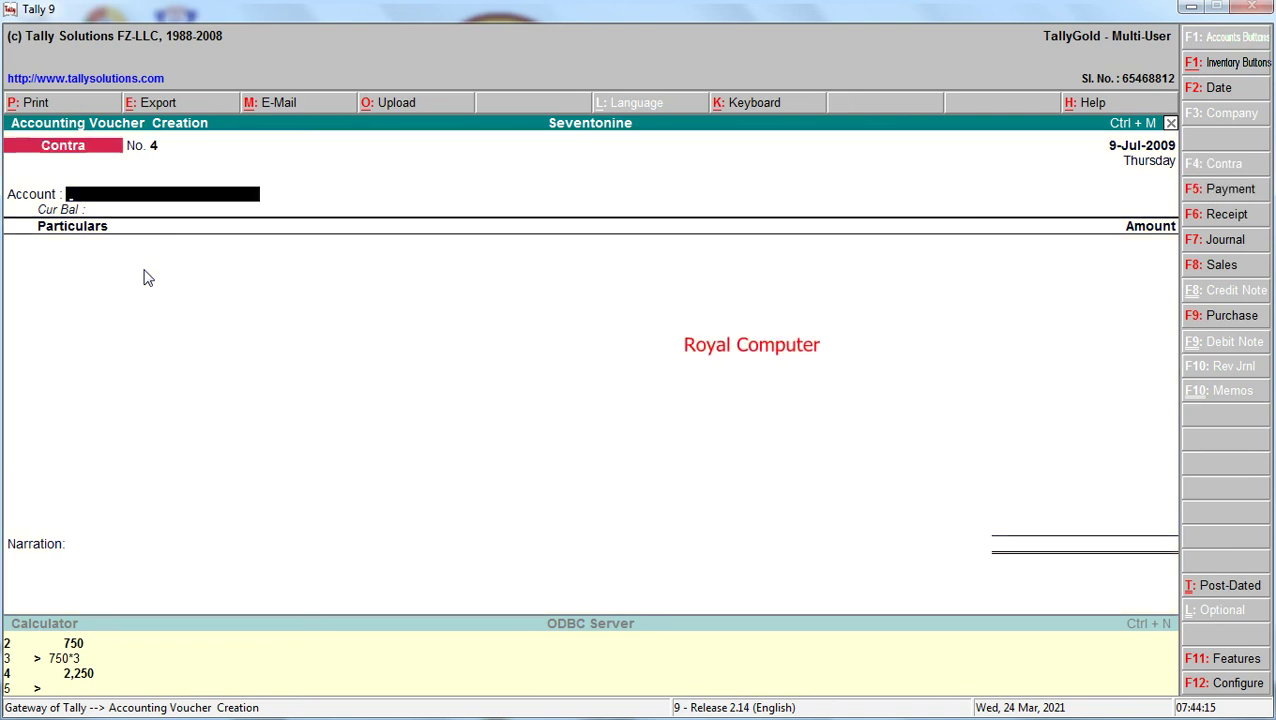
{"action": "key", "text": "Return"}
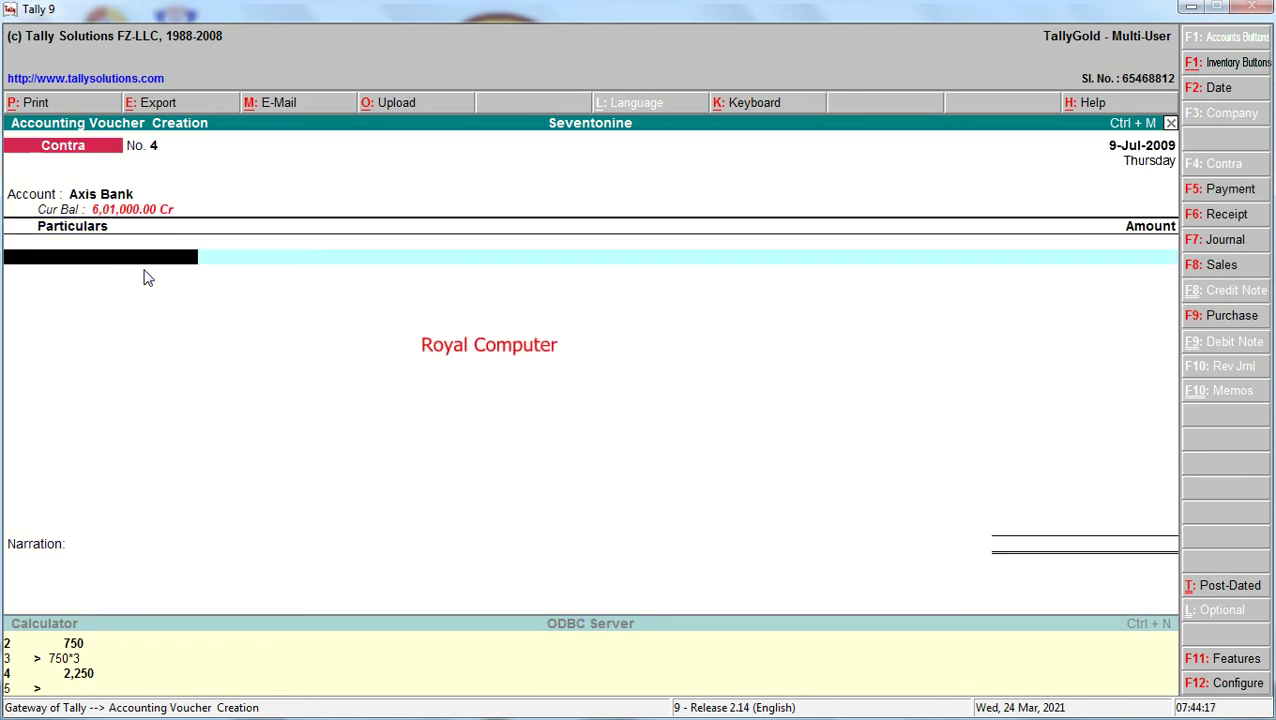
{"action": "type", "text": "Cas"}
{"action": "key", "text": "Return"}
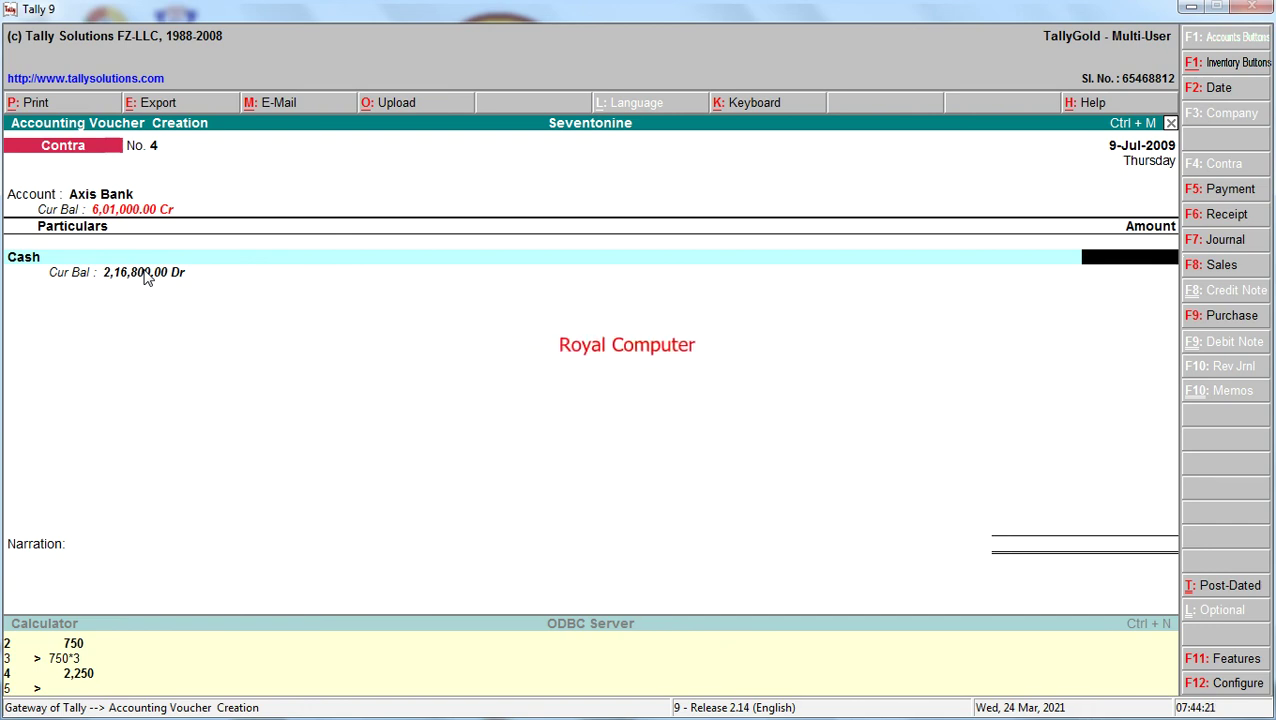
Enter 50,000 for Cash and save the contra voucher.
{"action": "type", "text": "50,000"}
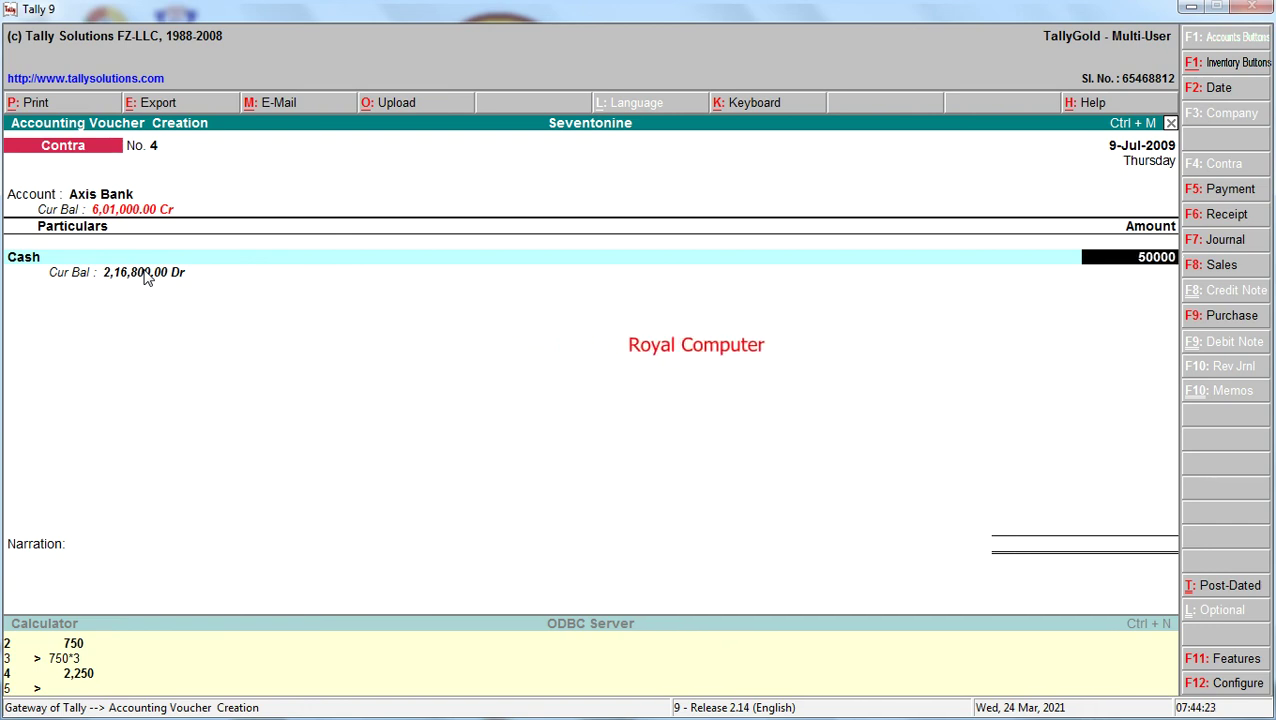
{"action": "key", "text": "Return"}
{"action": "key", "text": "Return"}
{"action": "key", "text": "Return"}
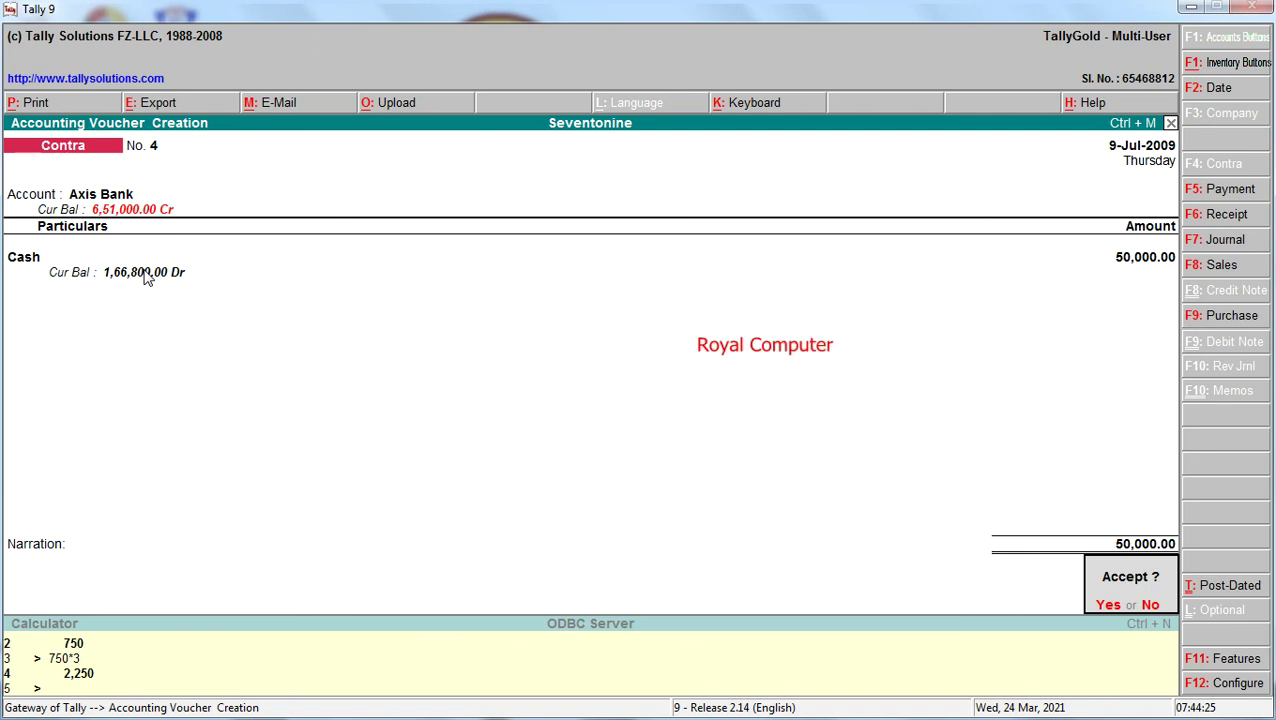
{"action": "key", "text": "Return"}
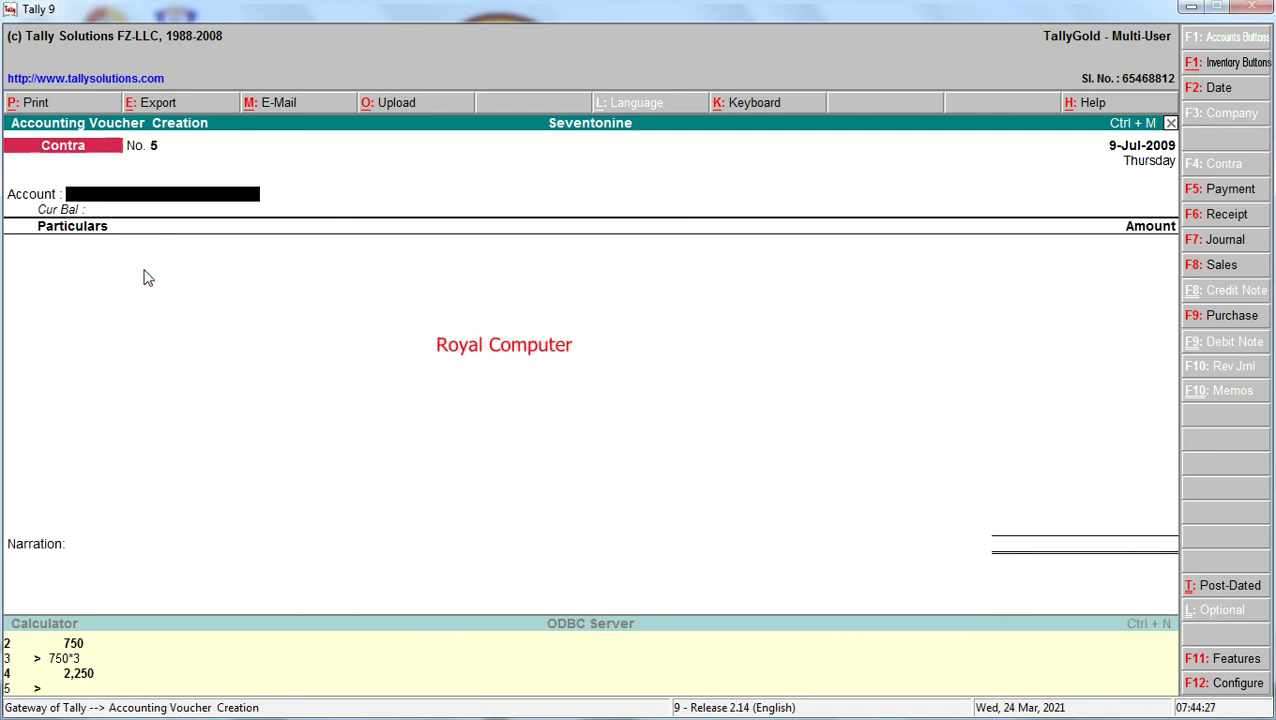
Set the voucher date to 10-Jul-2009 and start a receipt voucher with Sbi as the account.
{"action": "key", "text": "F2"}
{"action": "type", "text": "10"}
{"action": "key", "text": "Return"}
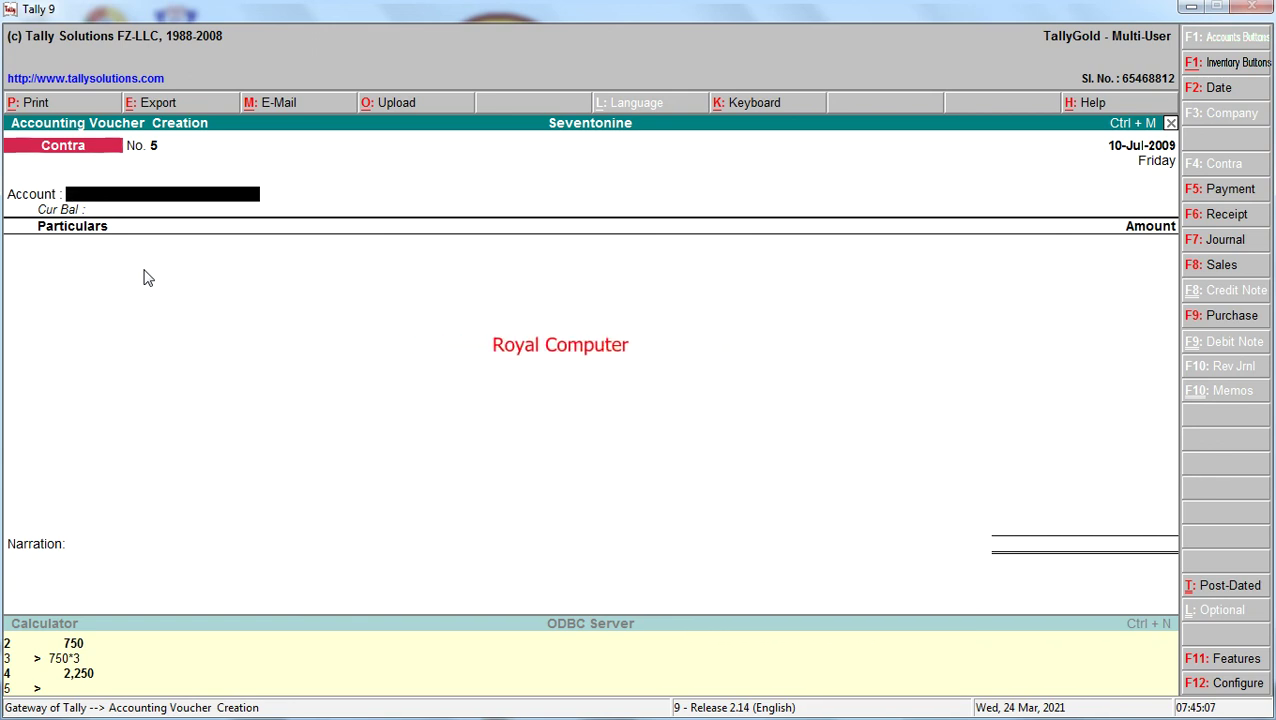
{"action": "key", "text": "F6"}
{"action": "type", "text": "s"}
{"action": "key", "text": "Return"}
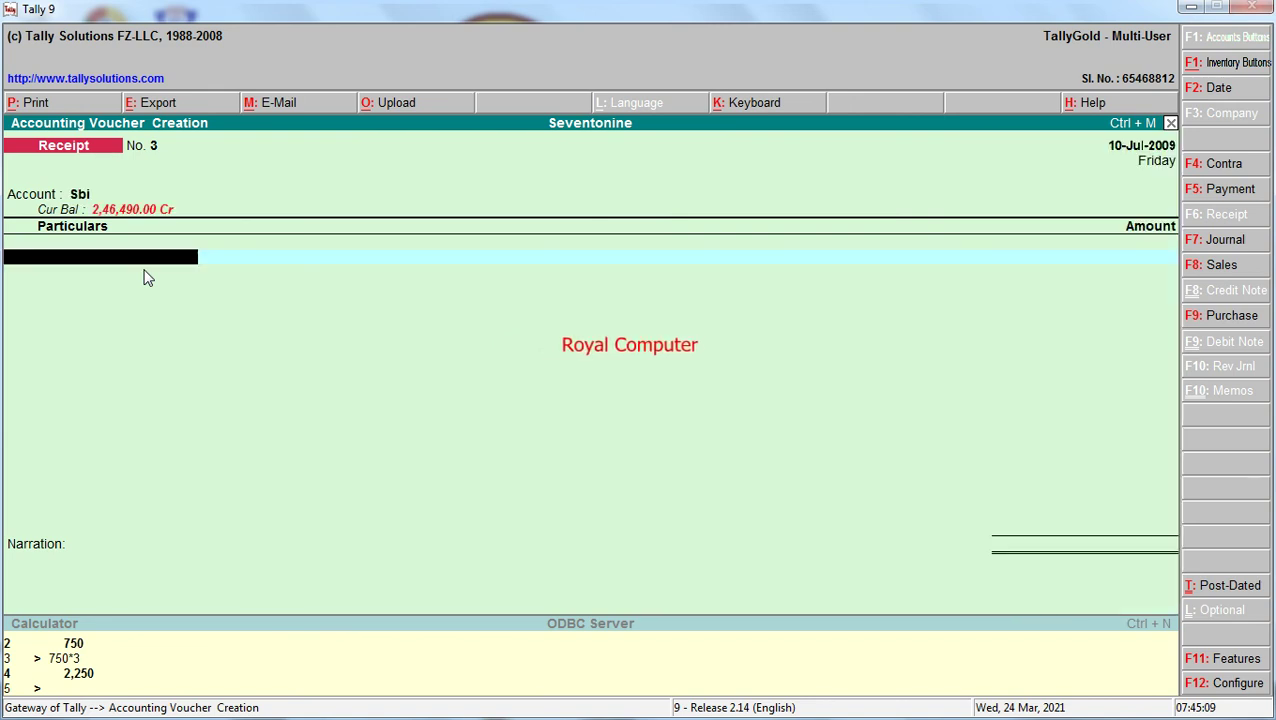
Create a Silver Agencies ledger under Sundry Debtors from within the receipt voucher.
{"action": "type", "text": "s"}
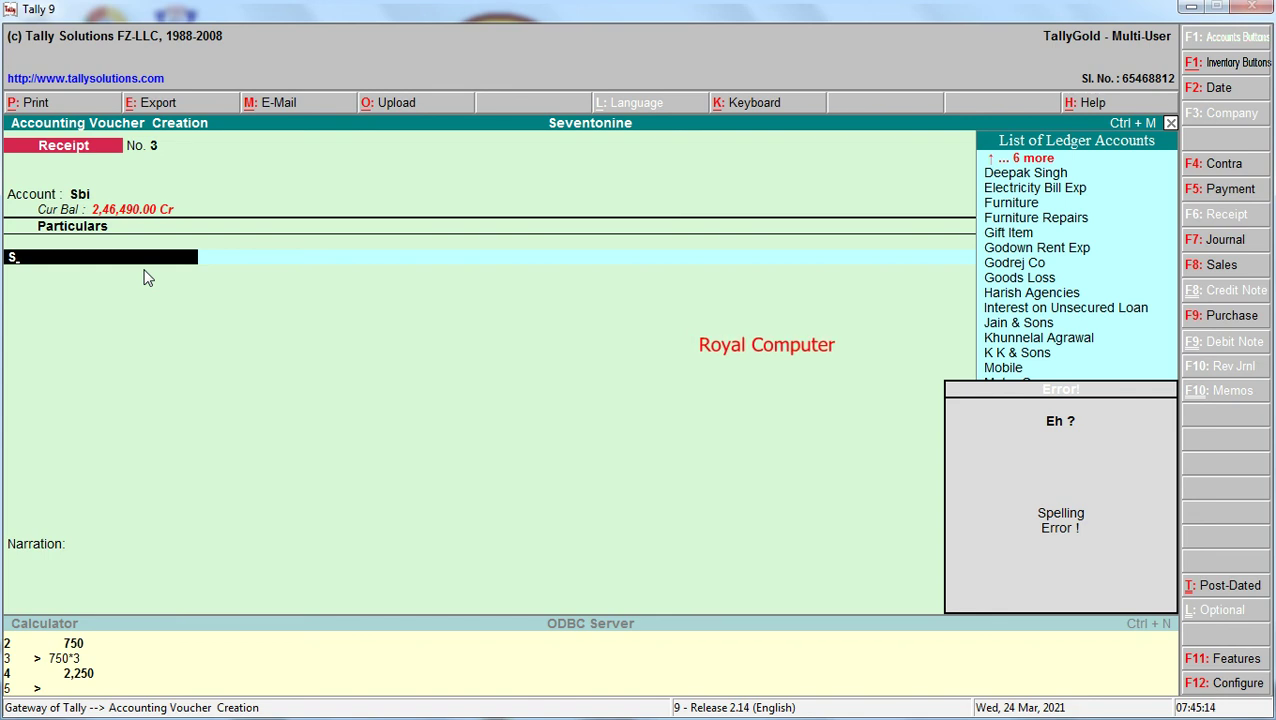
{"action": "key", "text": "alt+c"}
{"action": "type", "text": "Silver a"}
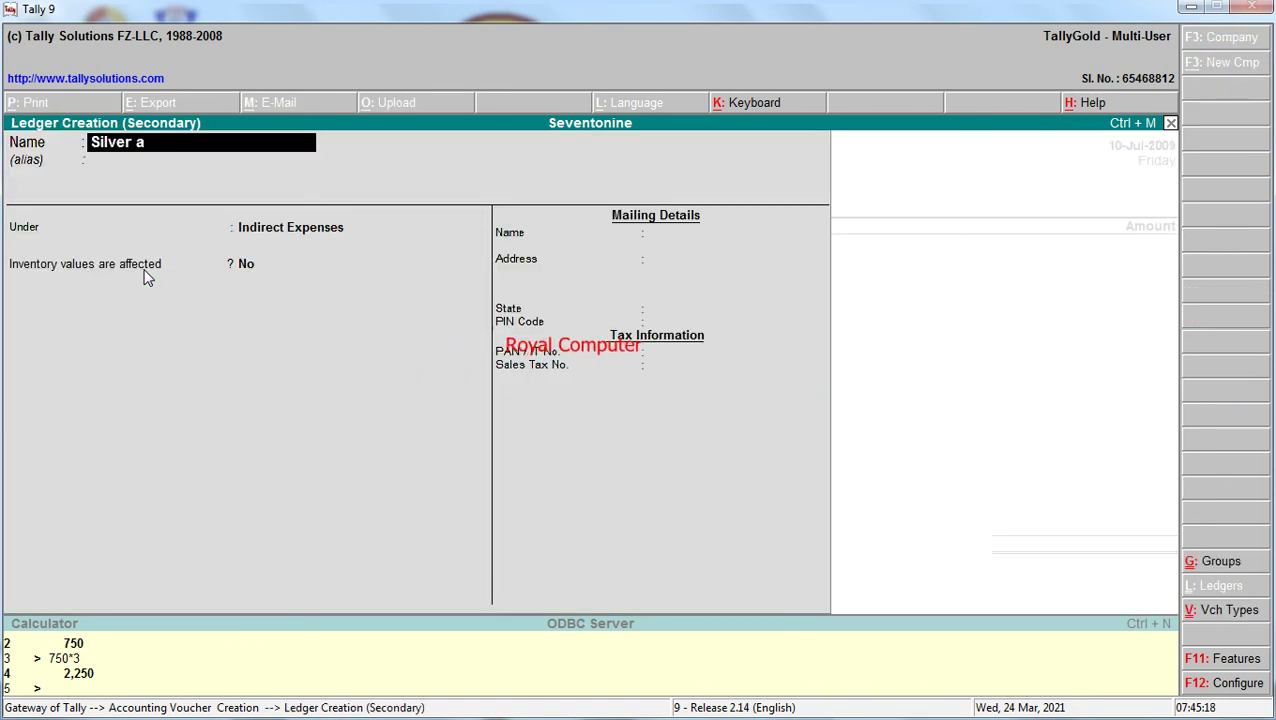
{"action": "key", "text": "Return"}
{"action": "type", "text": "Sundryc"}
{"action": "key", "text": "BackSpace"}
{"action": "type", "text": "d"}
{"action": "key", "text": "Return"}
{"action": "key", "text": "Return"}
{"action": "key", "text": "Return"}
{"action": "key", "text": "Return"}
{"action": "key", "text": "Return"}
{"action": "key", "text": "Return"}
{"action": "key", "text": "Return"}
{"action": "key", "text": "Return"}
{"action": "key", "text": "Return"}
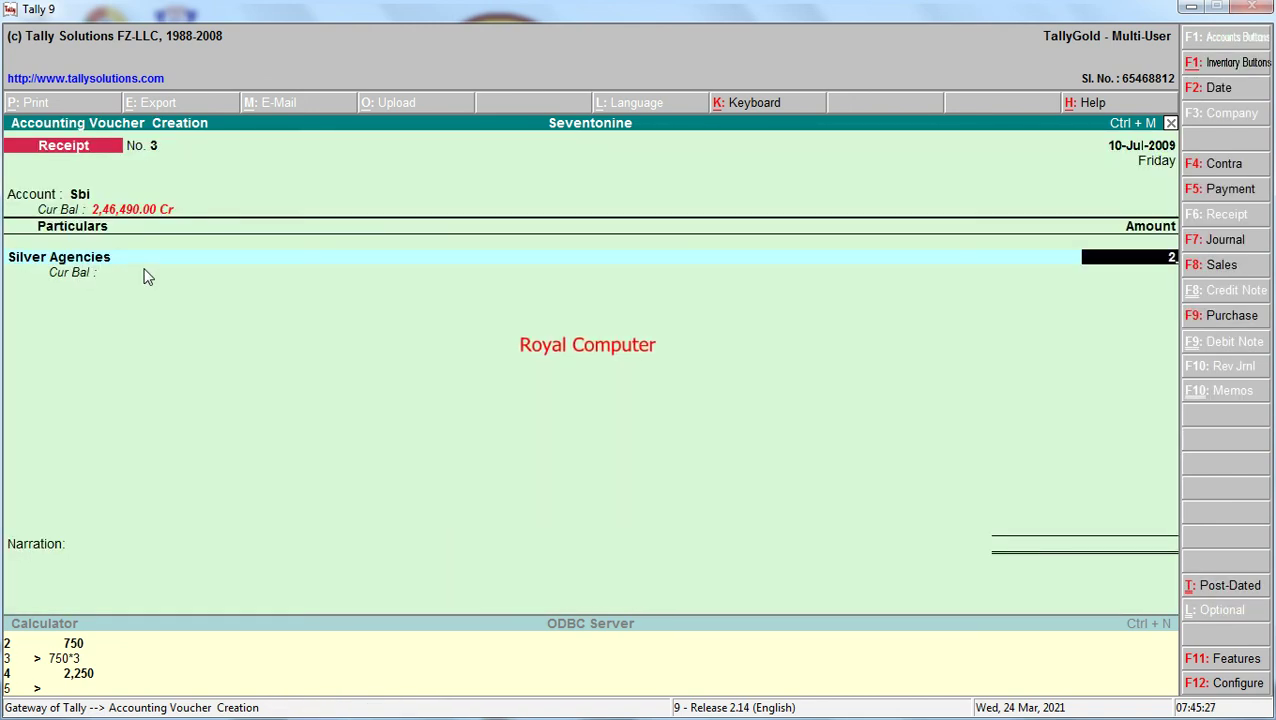
Enter 25,000 for Silver Agencies, allocate it as New Ref 3 and save the receipt voucher with the cheque number blank.
{"action": "key", "text": "Return"}
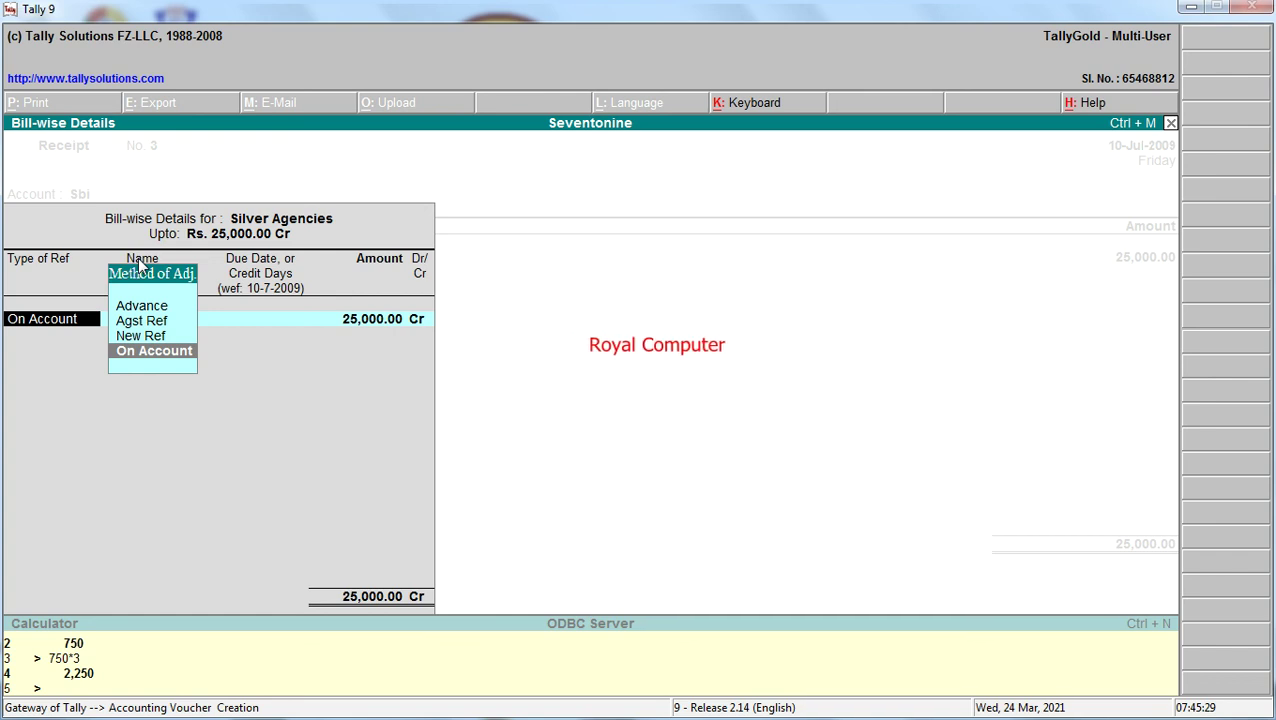
{"action": "key", "text": "Up"}
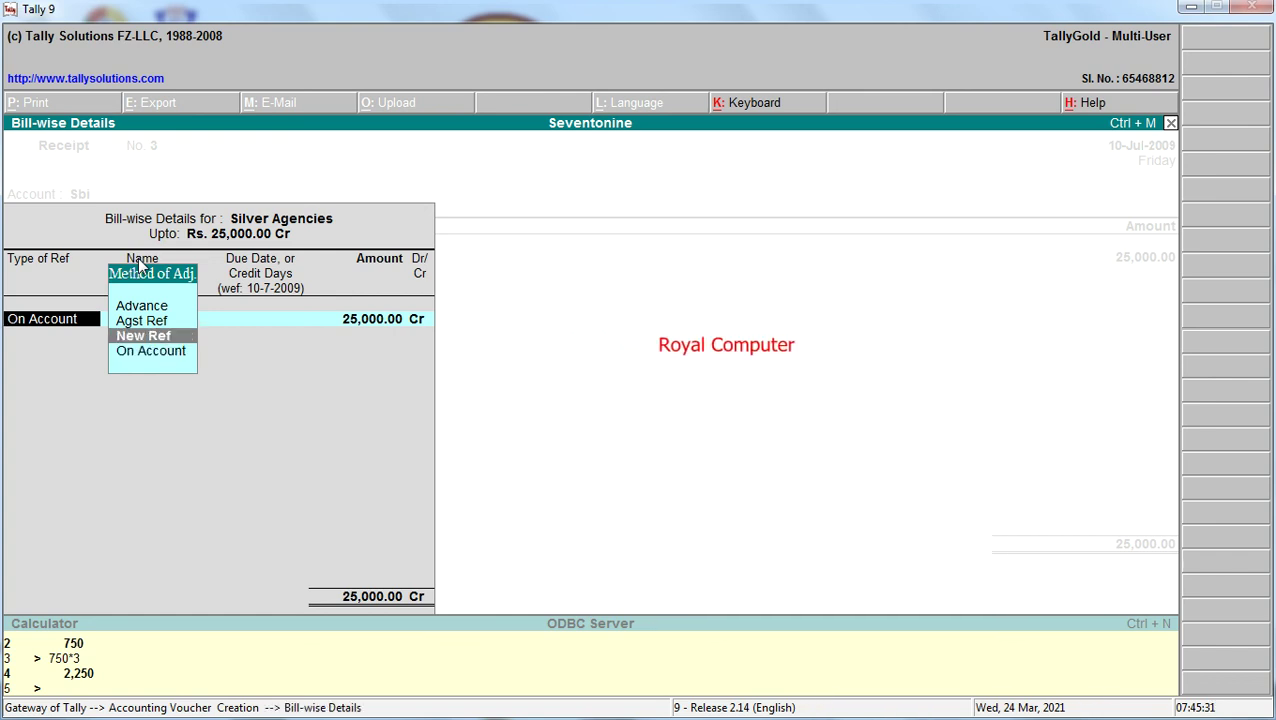
{"action": "key", "text": "Return"}
{"action": "type", "text": "3"}
{"action": "key", "text": "Return"}
{"action": "key", "text": "Return"}
{"action": "key", "text": "Return"}
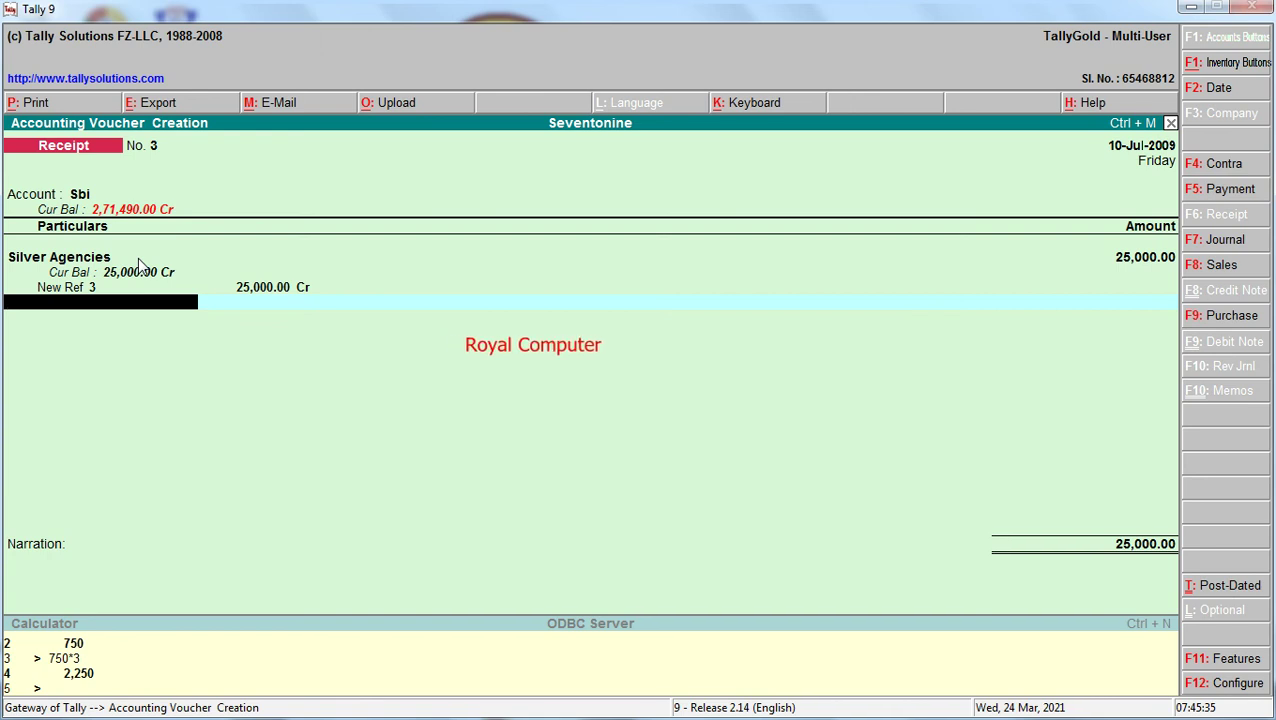
{"action": "key", "text": "Return"}
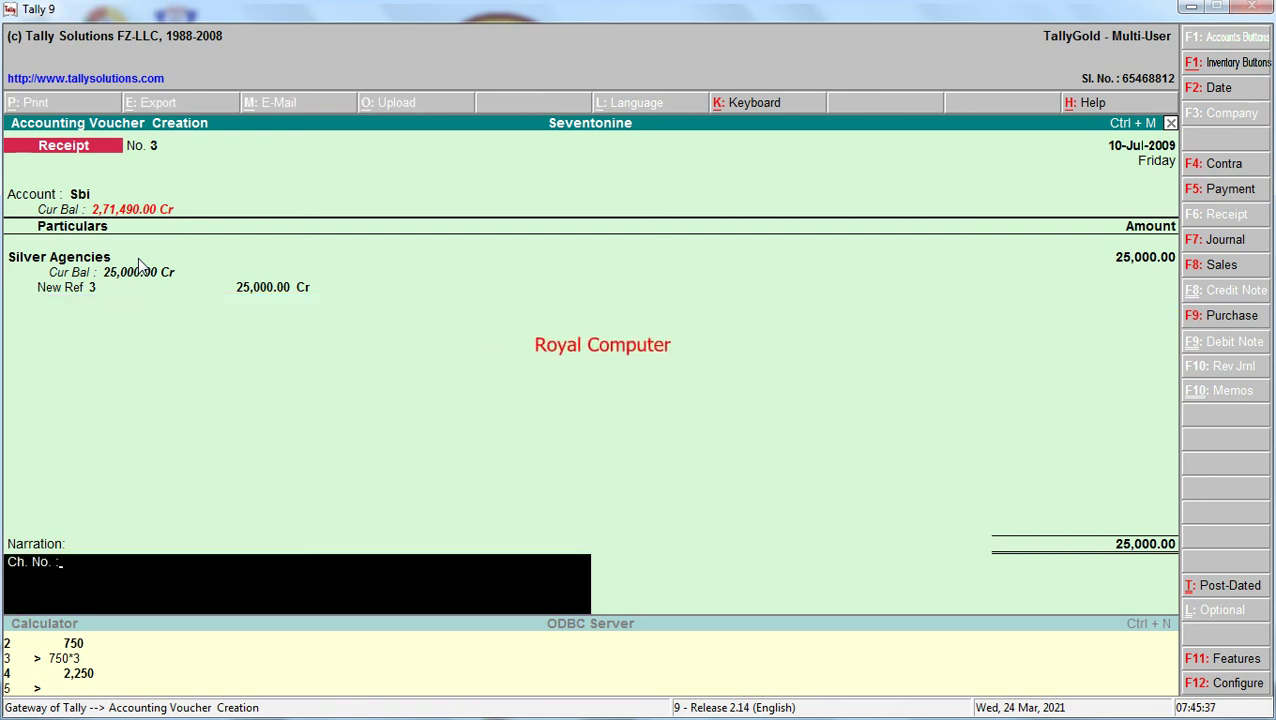
{"action": "key", "text": "Return"}
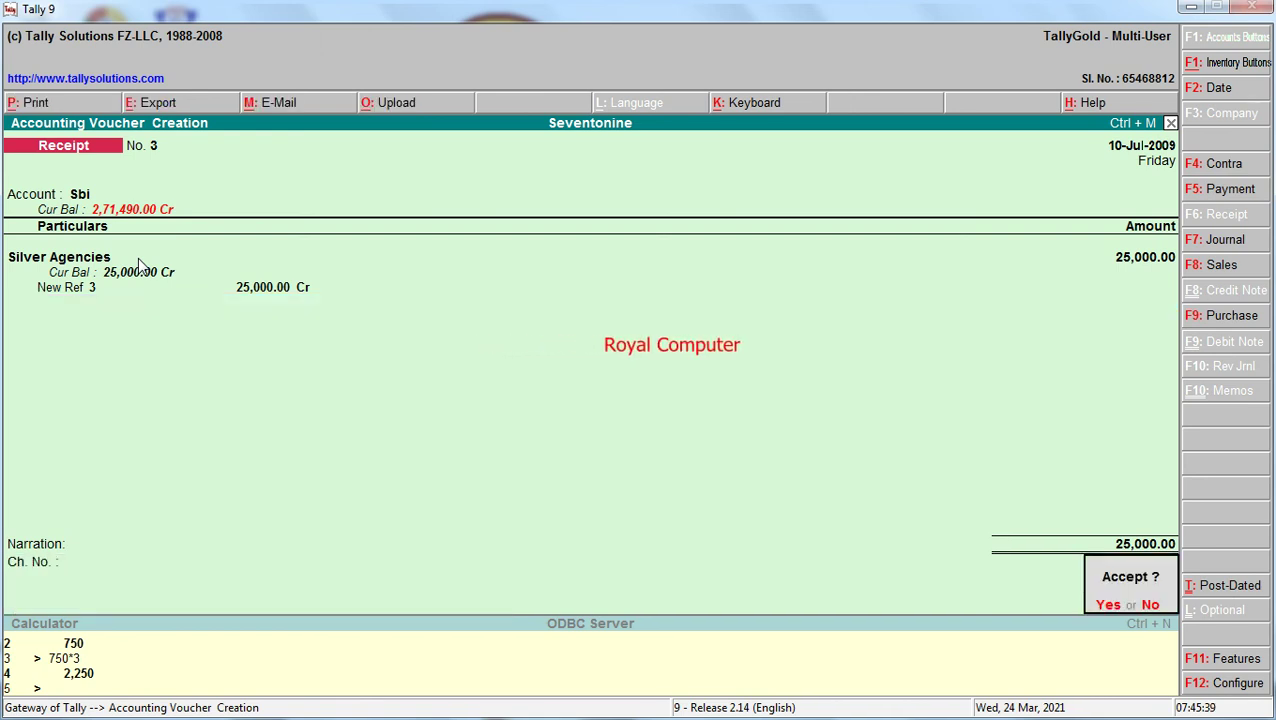
{"action": "key", "text": "Return"}
Leave voucher entry and display the company's Trial Balance.
{"action": "key", "text": "Escape"}
{"action": "key", "text": "Return"}
{"action": "key", "text": "Escape"}
{"action": "key", "text": "Escape"}
{"action": "key", "text": "Down"}
{"action": "key", "text": "Down"}
{"action": "key", "text": "Down"}
{"action": "key", "text": "Down"}
{"action": "key", "text": "Down"}
{"action": "key", "text": "Down"}
{"action": "key", "text": "Down"}
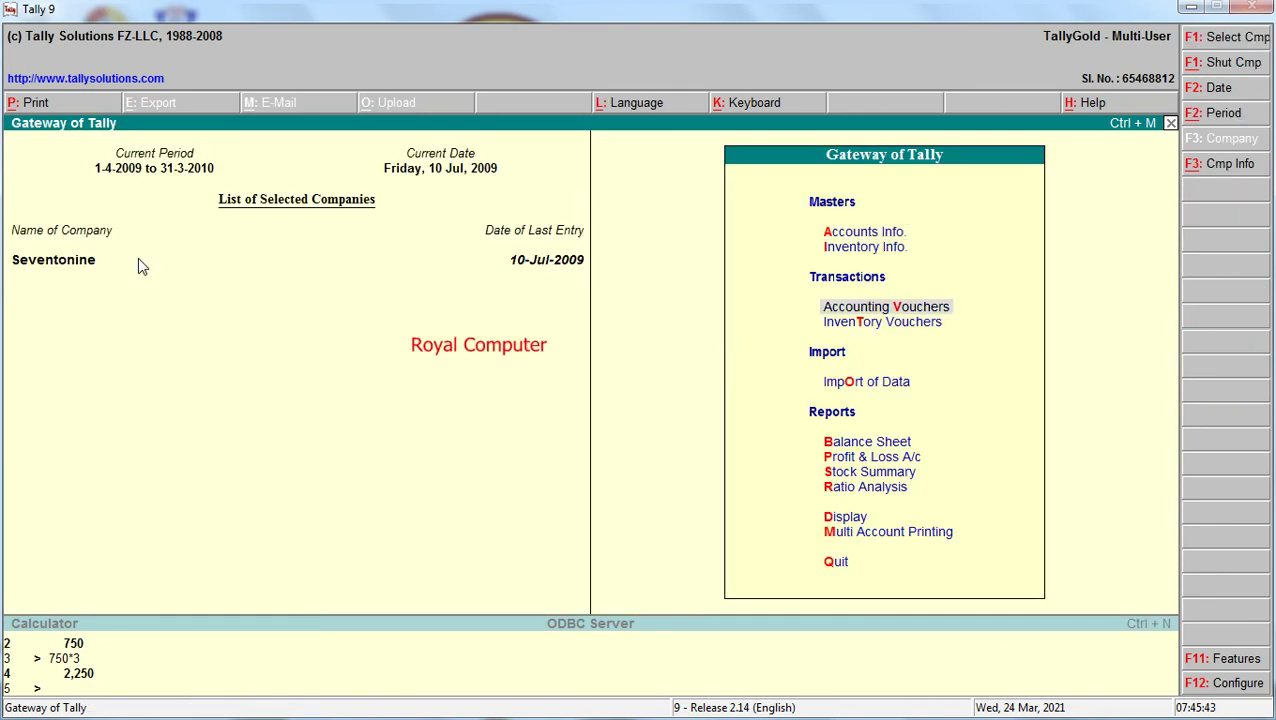
{"action": "key", "text": "Down"}
{"action": "key", "text": "Down"}
{"action": "key", "text": "Return"}
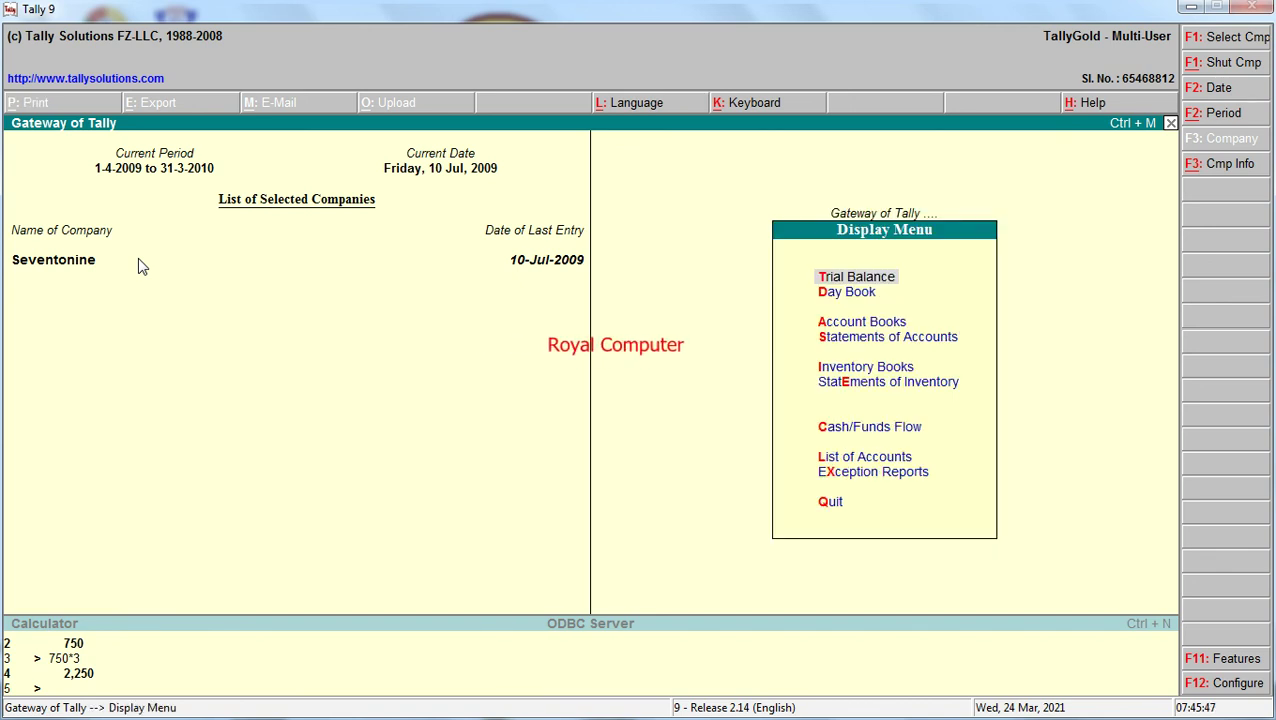
{"action": "key", "text": "Return"}
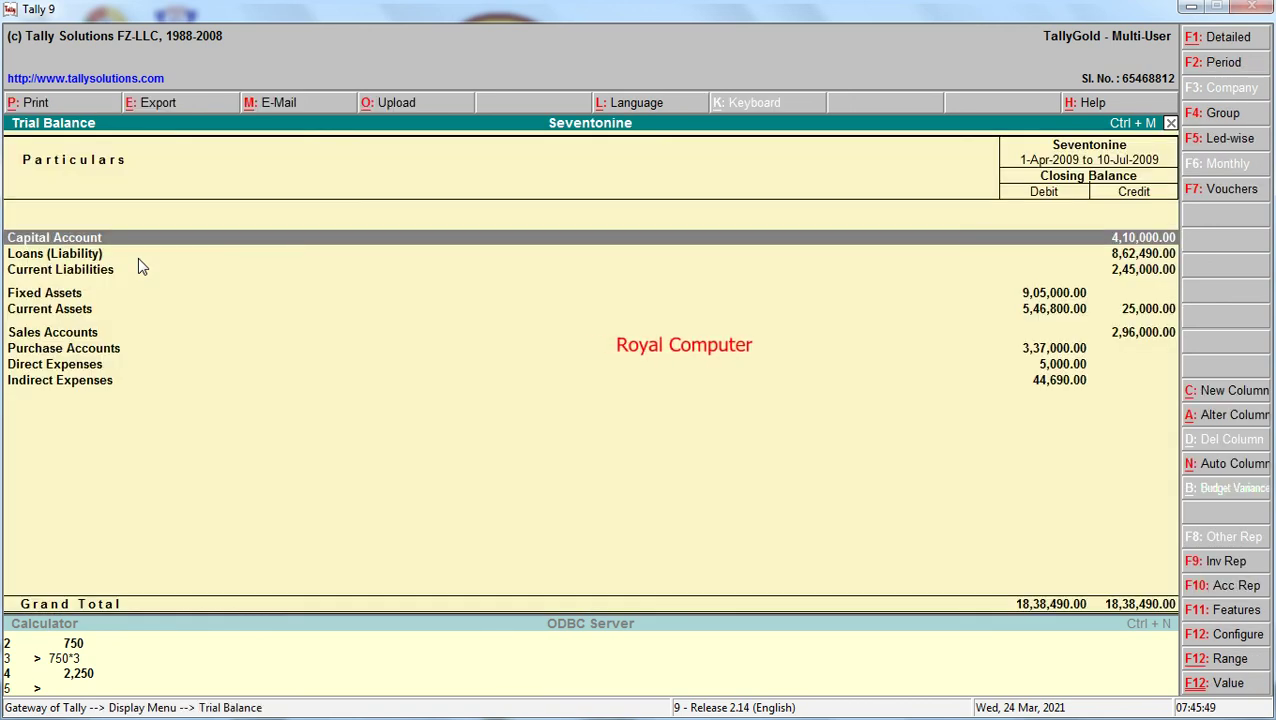